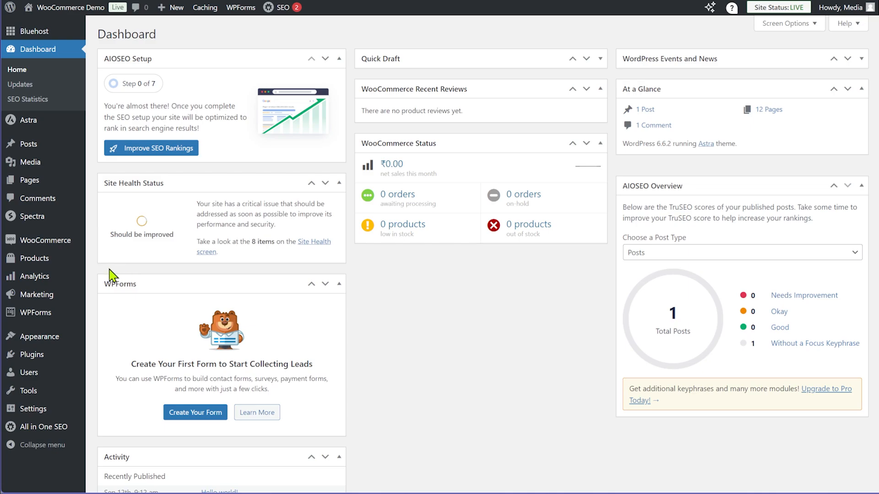
# - Find the OptinMonster popup builder plugin by searching new plugins for "optinmonster", and install and activate it
pyautogui.moveTo(35, 355)
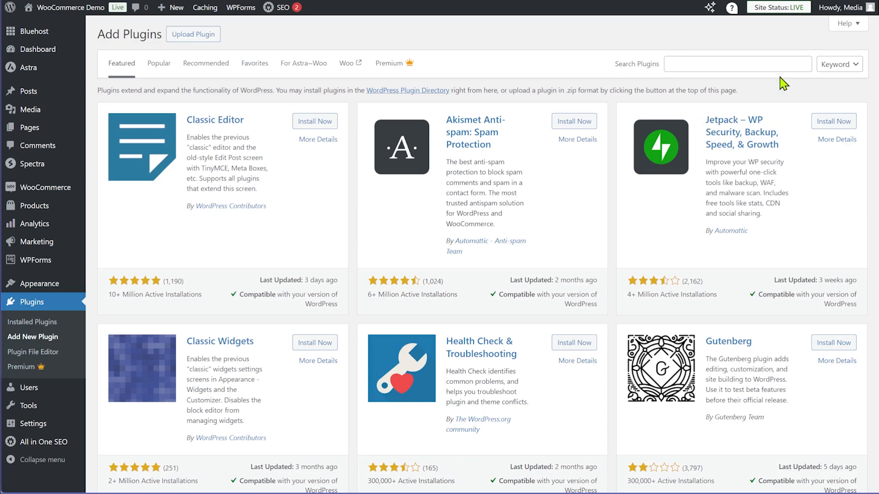
pyautogui.click(762, 60)
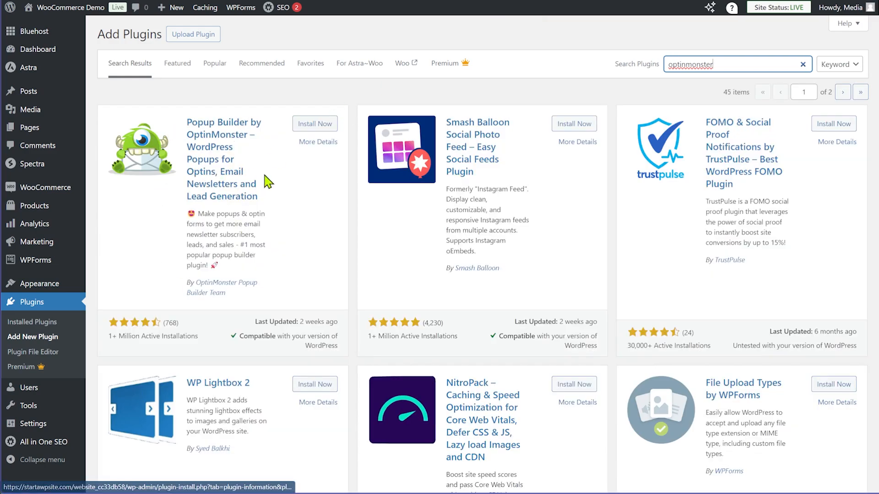
pyautogui.click(304, 128)
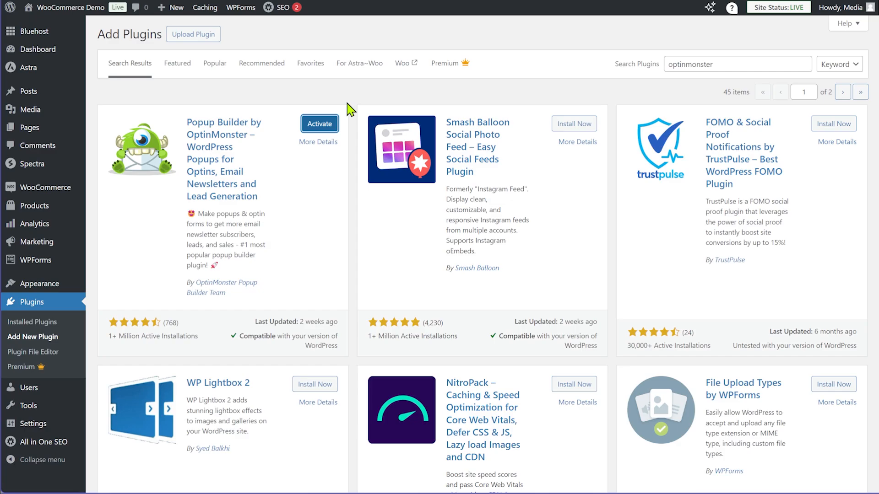
pyautogui.click(320, 125)
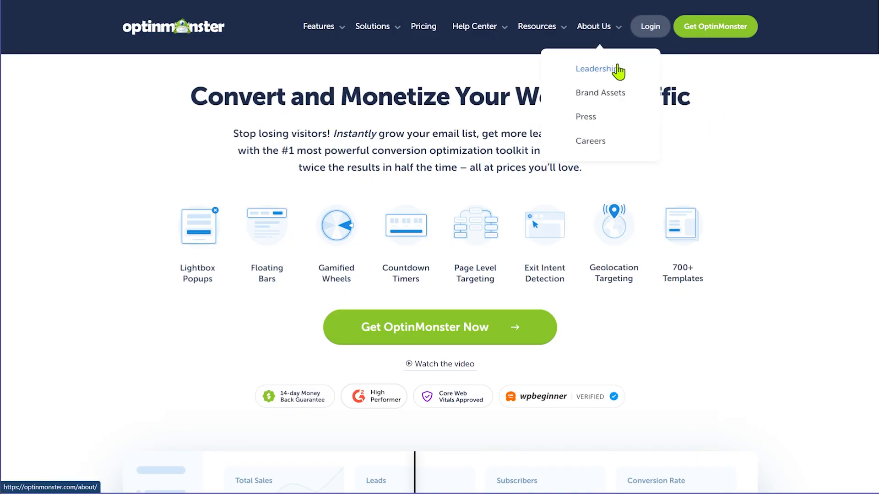
# - Launch the OptinMonster setup wizard and connect the WordPress site to the existing OptinMonster account
pyautogui.moveTo(373, 28)
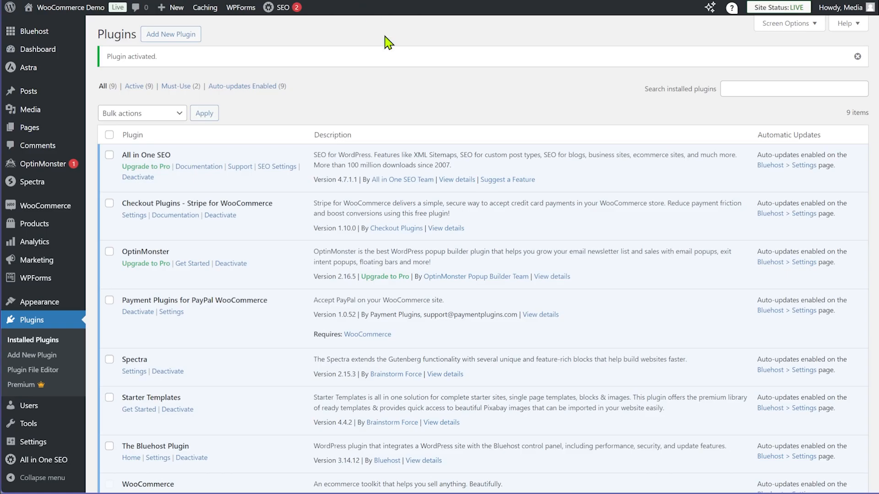
pyautogui.moveTo(53, 170)
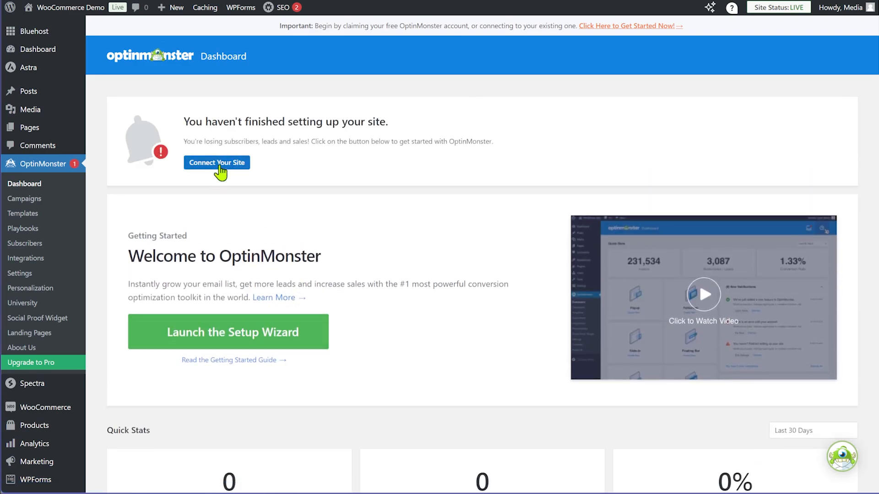
pyautogui.click(231, 341)
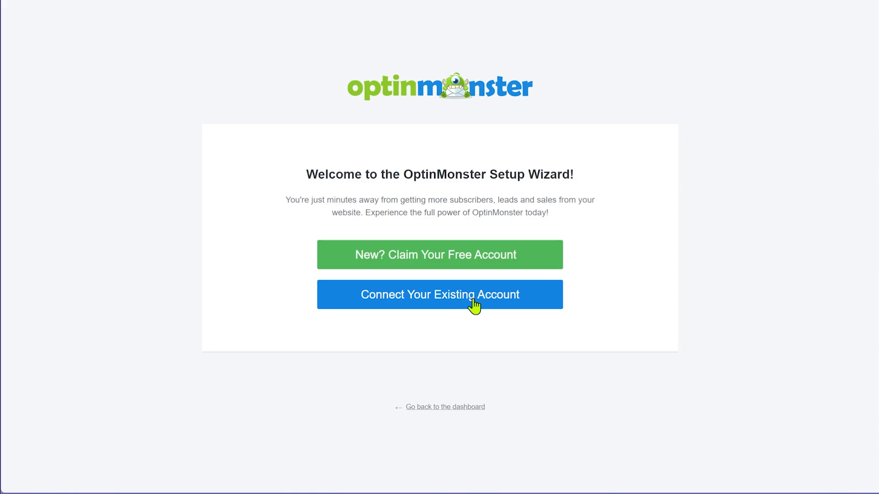
pyautogui.click(438, 295)
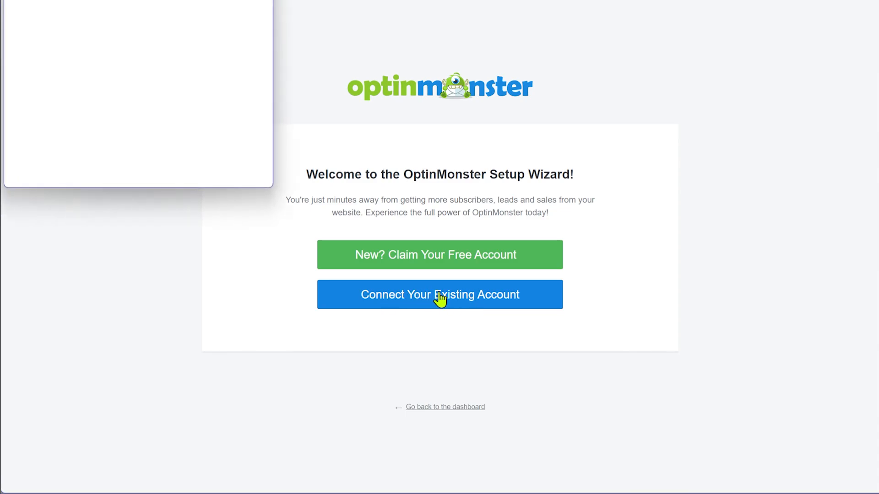
pyautogui.moveTo(124, 0); pyautogui.dragTo(450, 23)
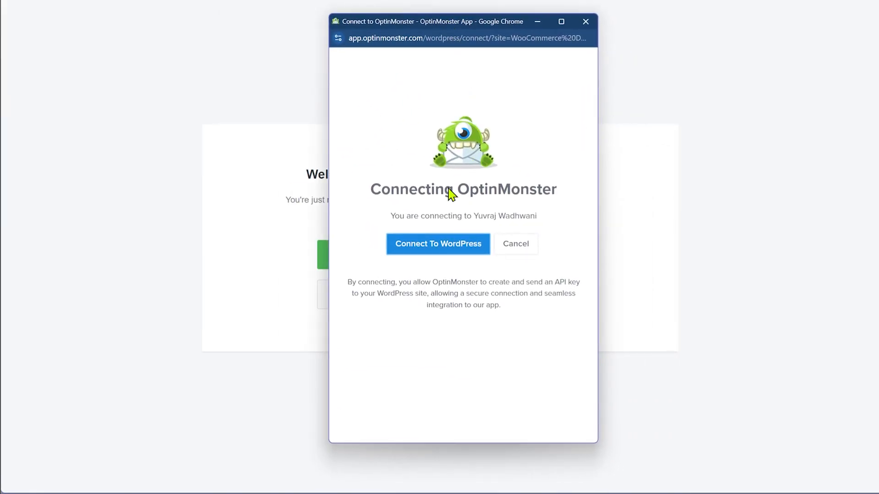
pyautogui.click(433, 247)
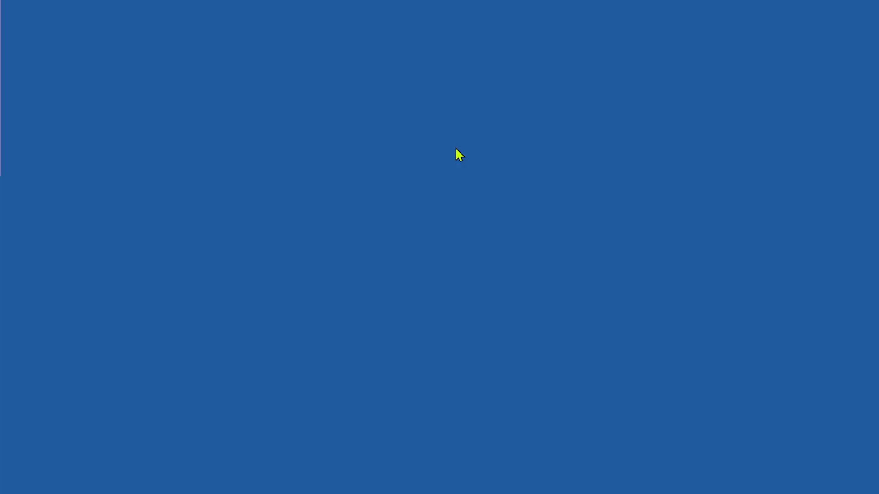
# - Open the Advanced Coupons website at advancedcouponsplugin.com and dismiss its push notification request
pyautogui.click(455, 147)
pyautogui.write('advan')
pyautogui.press('Return')
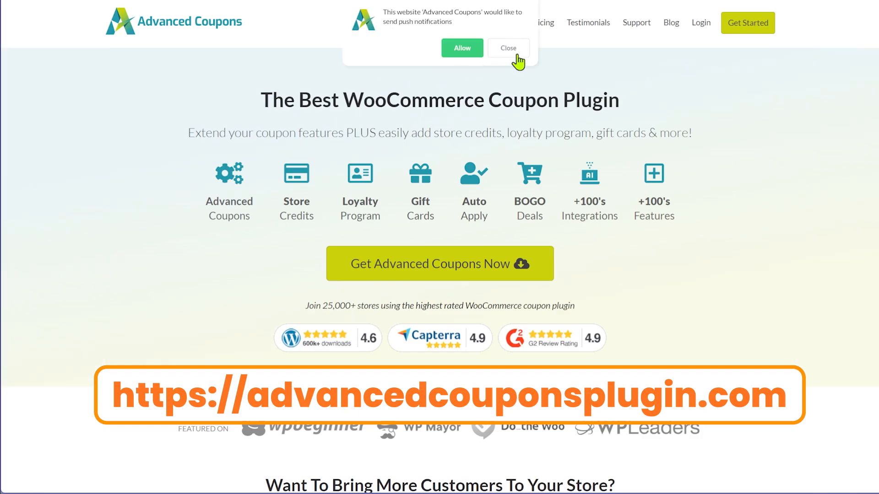
pyautogui.click(509, 51)
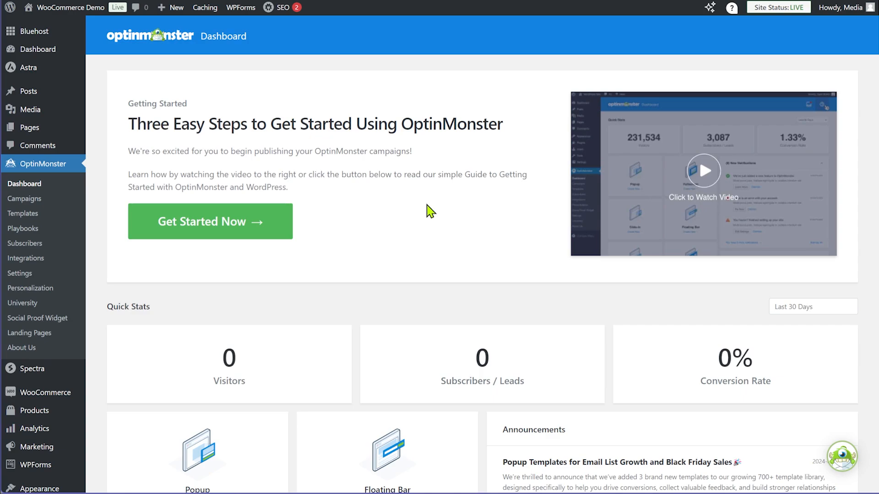
# - Create a popup campaign named "Abandoned Cart" in OptinMonster from the Offer a Coupon template
pyautogui.click(30, 200)
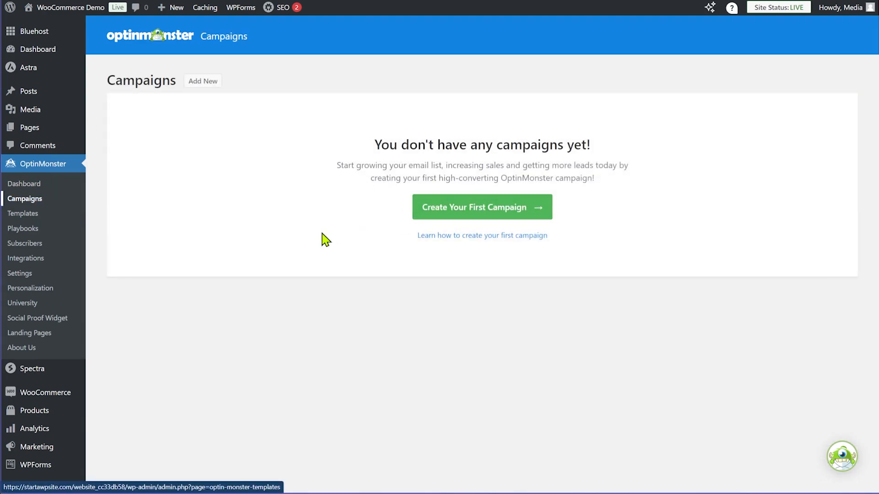
pyautogui.click(460, 212)
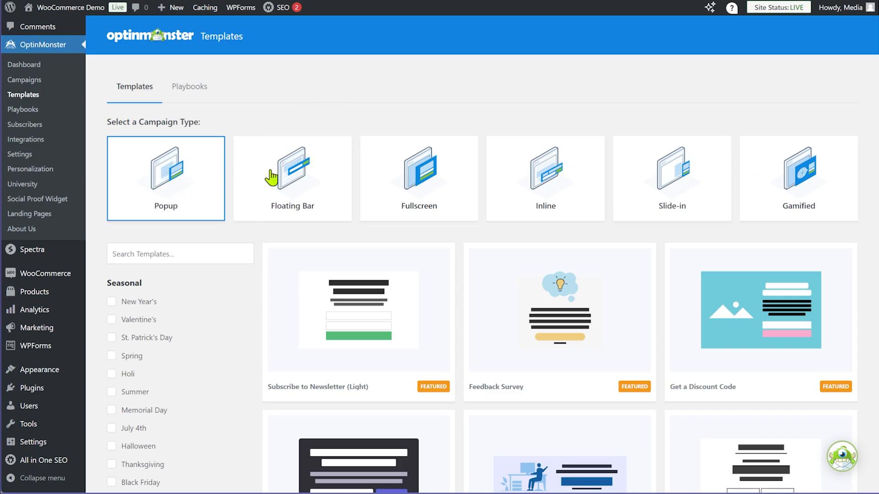
pyautogui.scroll(-3, 341, 184)
pyautogui.scroll(-5, 259, 211)
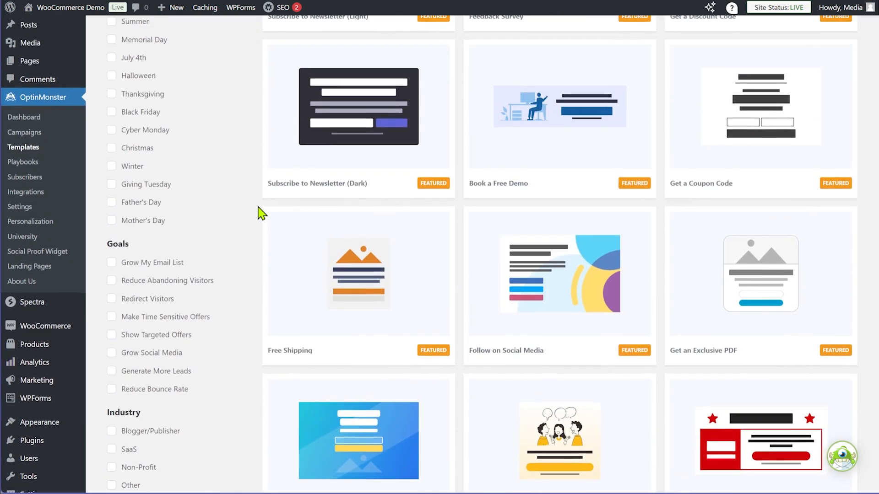
pyautogui.scroll(-3, 258, 211)
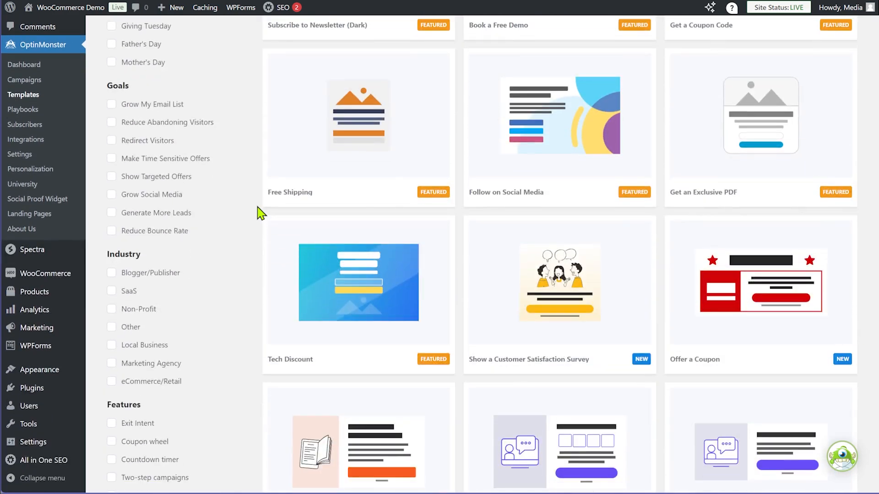
pyautogui.scroll(-2, 258, 212)
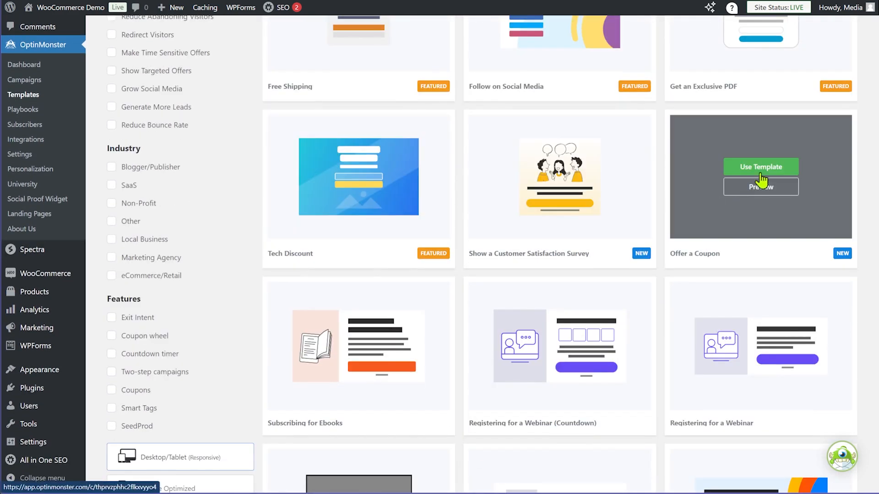
pyautogui.click(751, 167)
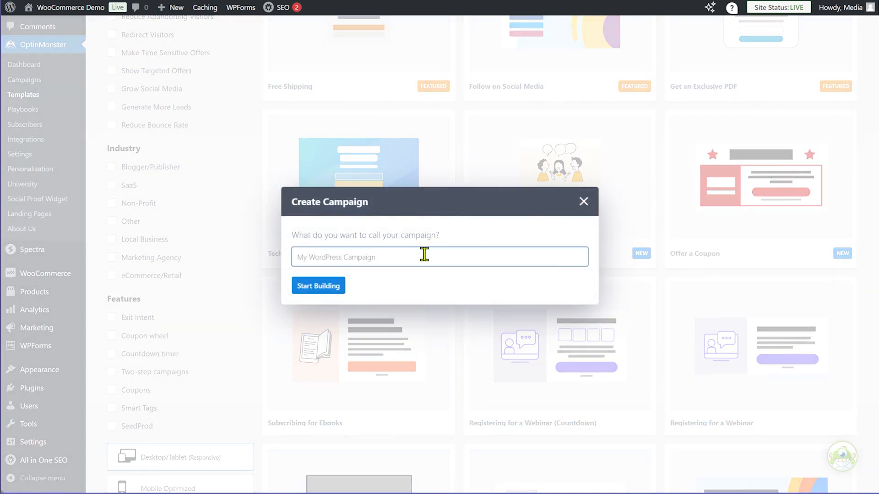
pyautogui.write('Abandoned Cart')
pyautogui.click(319, 284)
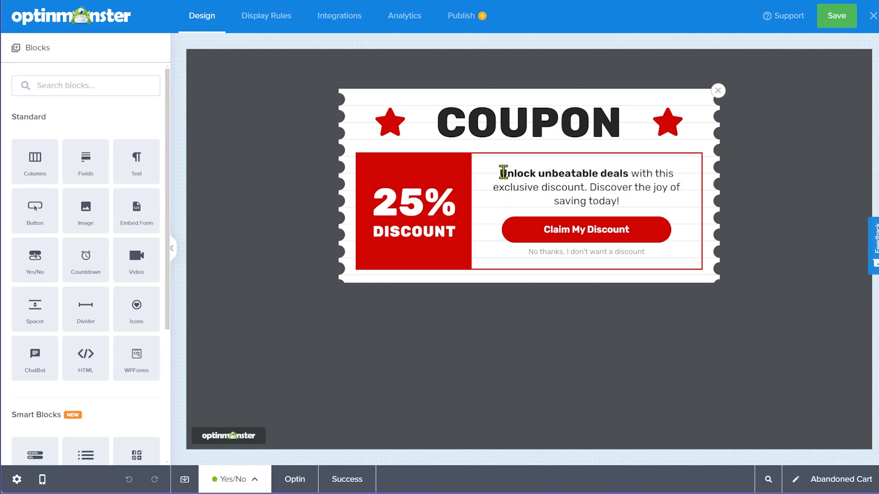
# - Replace the offer text above the Claim My Discount button with "Exclusive discount. Save 15% off your cart right now."
pyautogui.click(532, 172)
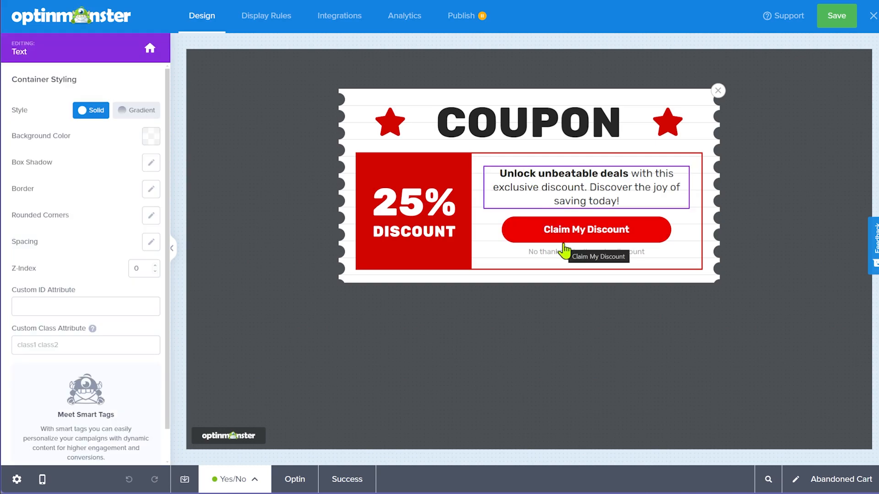
pyautogui.press('Home')
pyautogui.hotkey('shift', 'End')
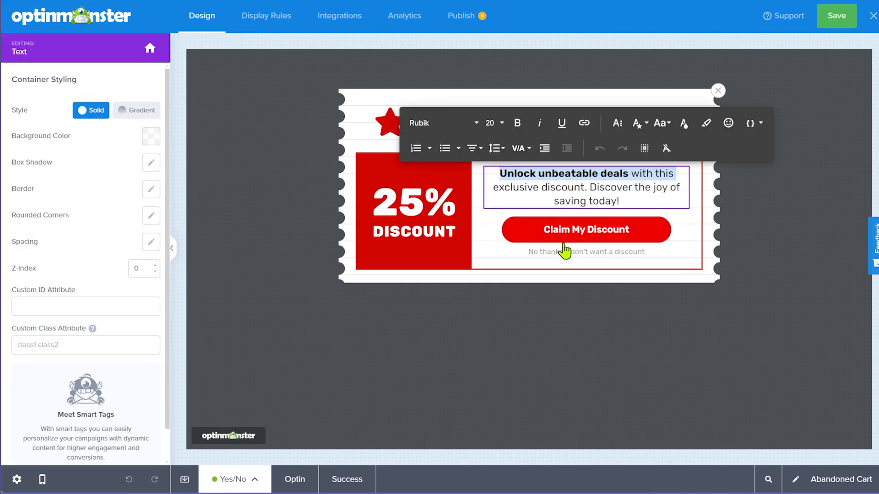
pyautogui.write('Ex')
pyautogui.write('clusive discount. Save 15% off your cart right now.')
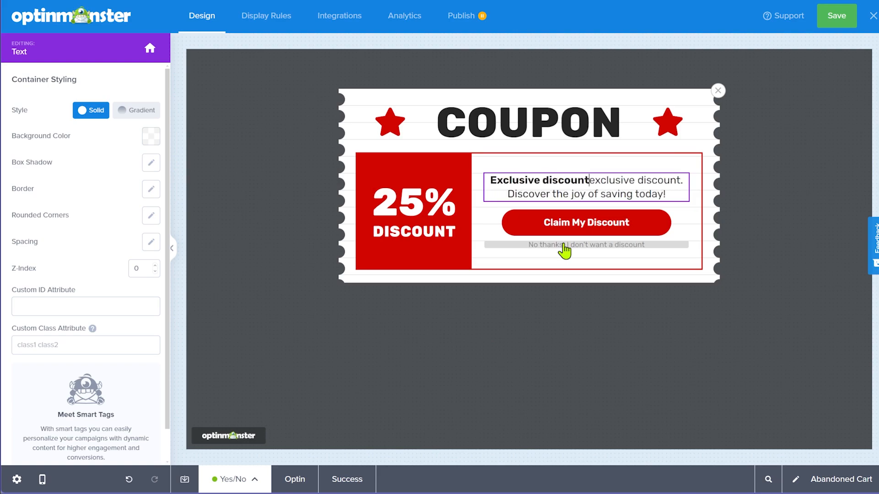
pyautogui.hotkey('ctrl', 'Delete')
pyautogui.hotkey('ctrl', 'Delete')
pyautogui.hotkey('ctrl', 'Delete')
pyautogui.hotkey('ctrl', 'Delete')
pyautogui.hotkey('ctrl', 'Delete')
pyautogui.hotkey('ctrl', 'Delete')
pyautogui.hotkey('ctrl', 'Delete')
pyautogui.hotkey('ctrl', 'Delete')
pyautogui.hotkey('ctrl', 'Delete')
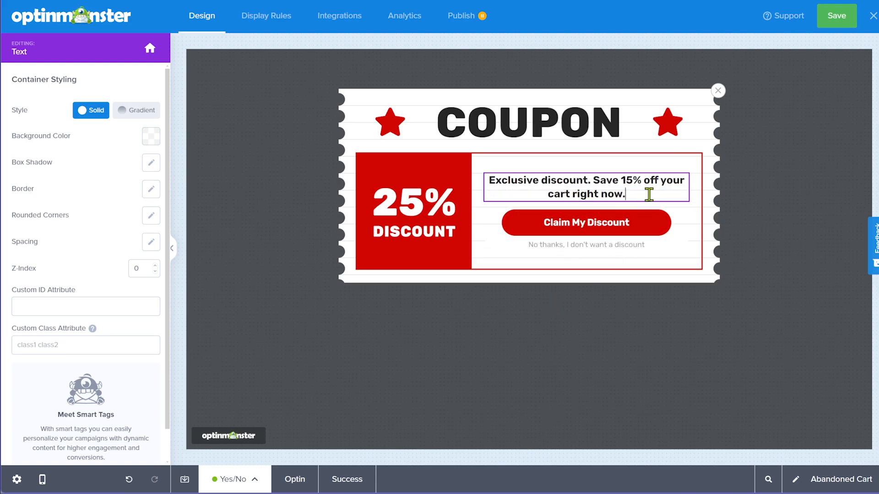
# - Change the discount figure in the coupon's red box to 15% on the Yes/No view
pyautogui.click(407, 204)
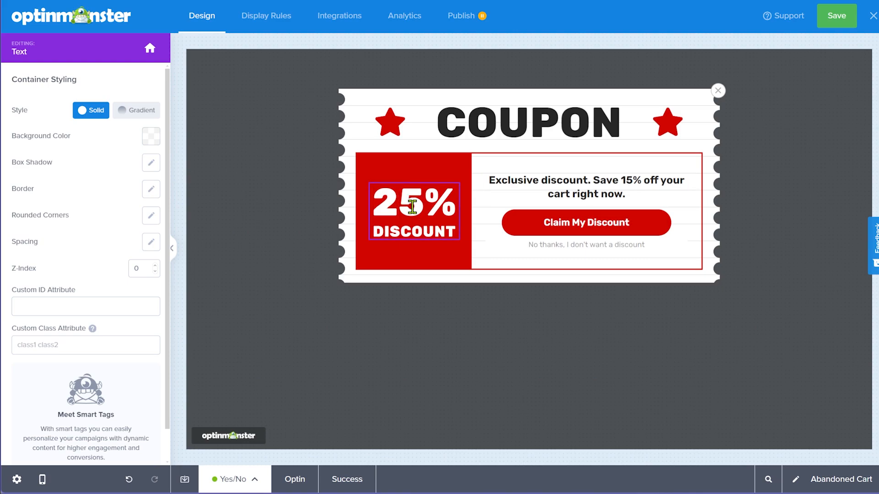
pyautogui.press('BackSpace')
pyautogui.write('1')
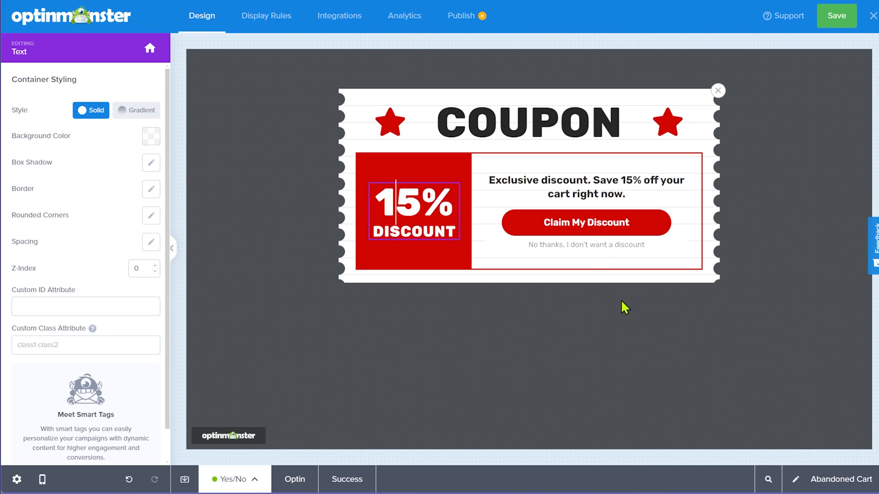
pyautogui.click(606, 326)
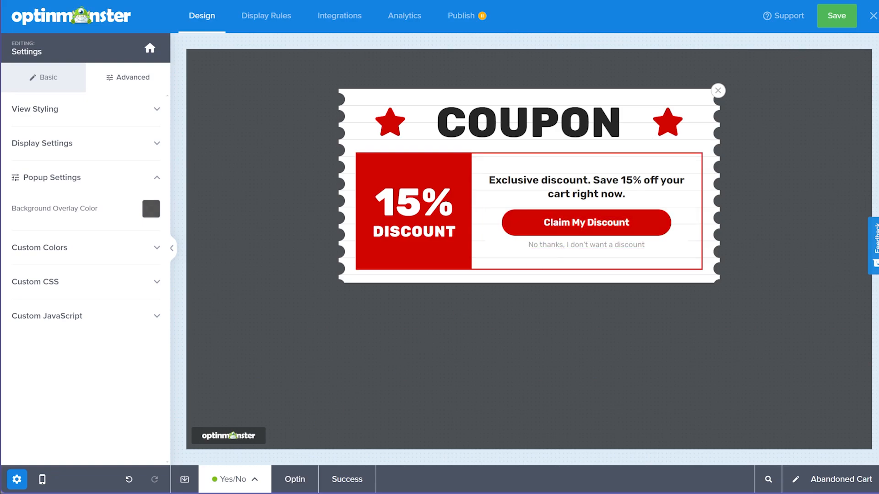
# - Look through the campaign's other views and change the discount figure on the Optin view to 15%
pyautogui.click(295, 478)
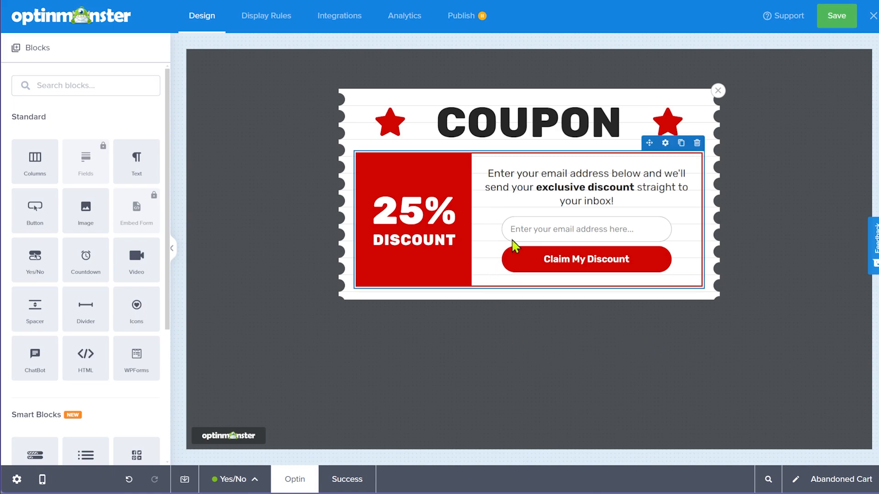
pyautogui.click(234, 477)
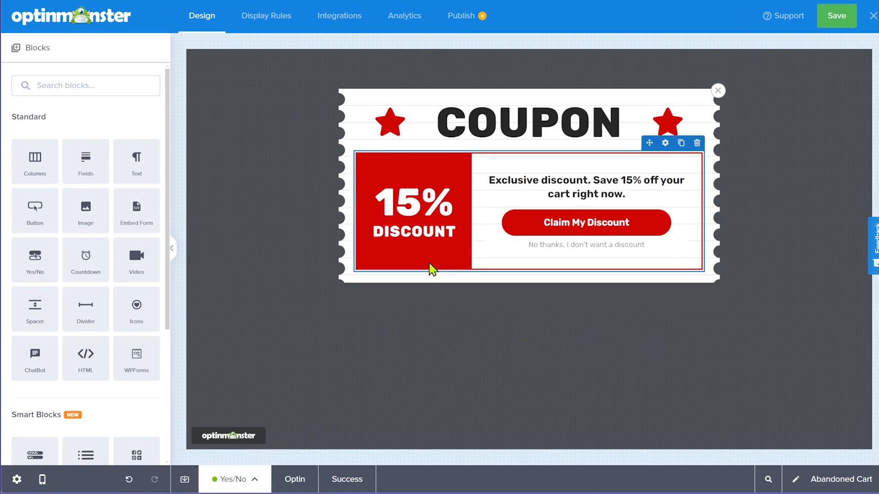
pyautogui.click(292, 480)
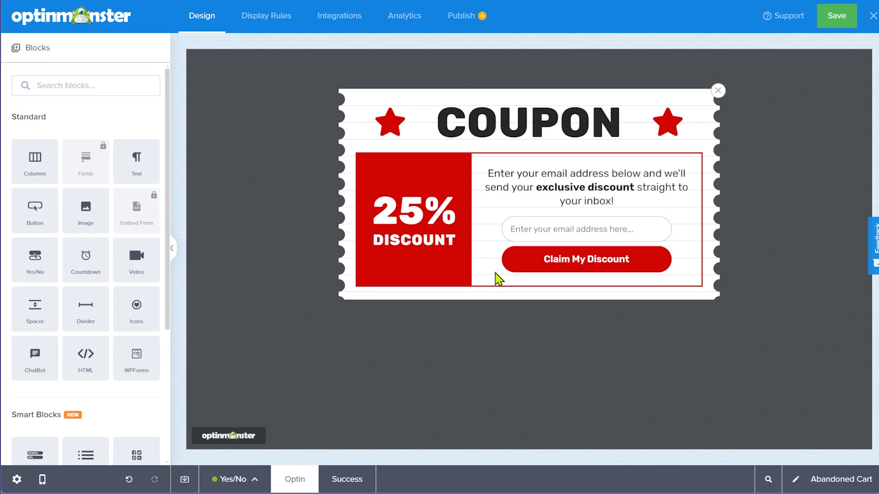
pyautogui.click(341, 480)
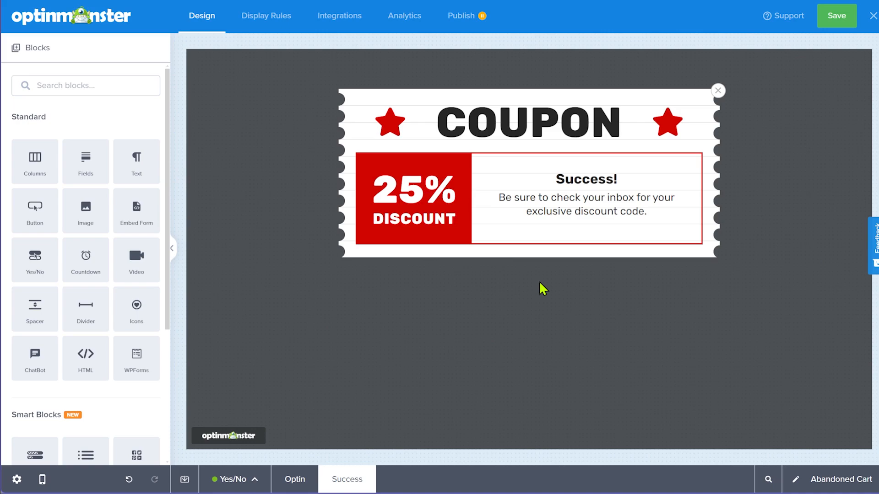
pyautogui.click(238, 480)
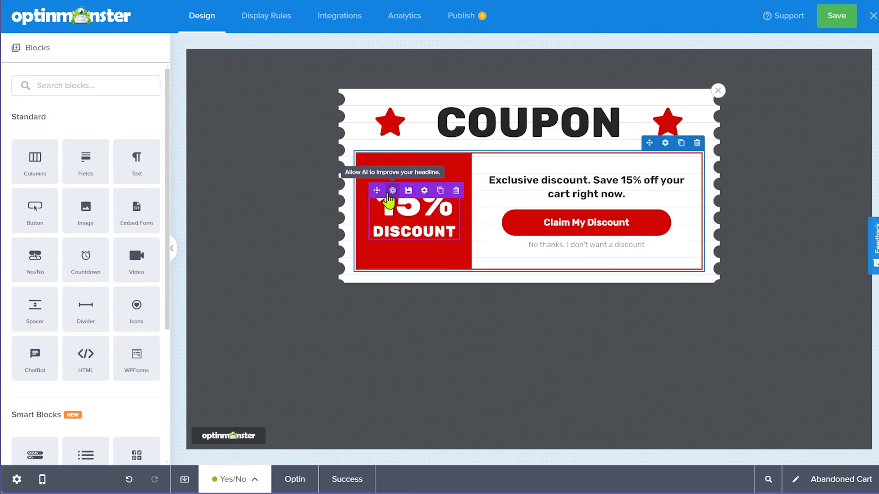
pyautogui.click(297, 481)
pyautogui.click(389, 212)
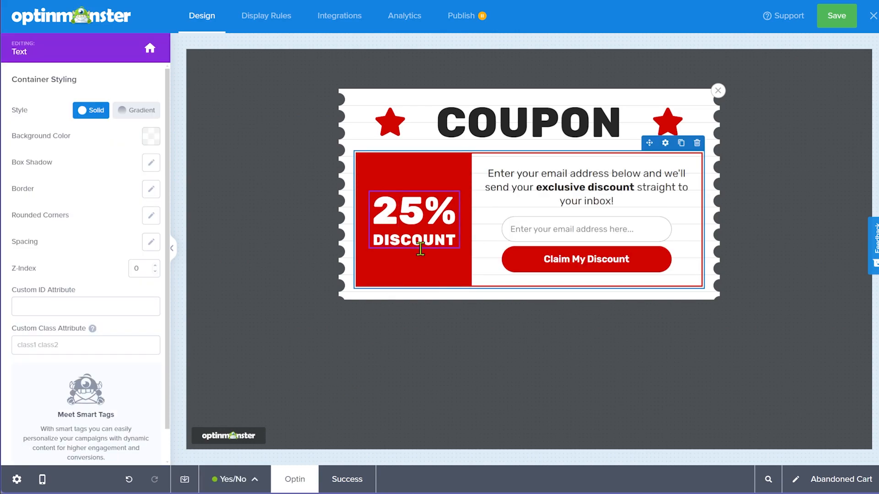
pyautogui.press('BackSpace')
pyautogui.write('1')
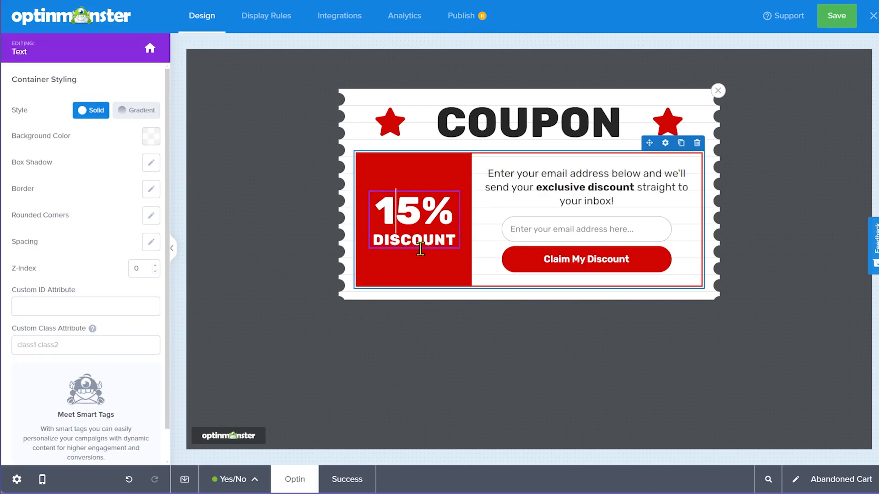
# - Change the discount figure in the red box of the Success view to 15%
pyautogui.click(348, 481)
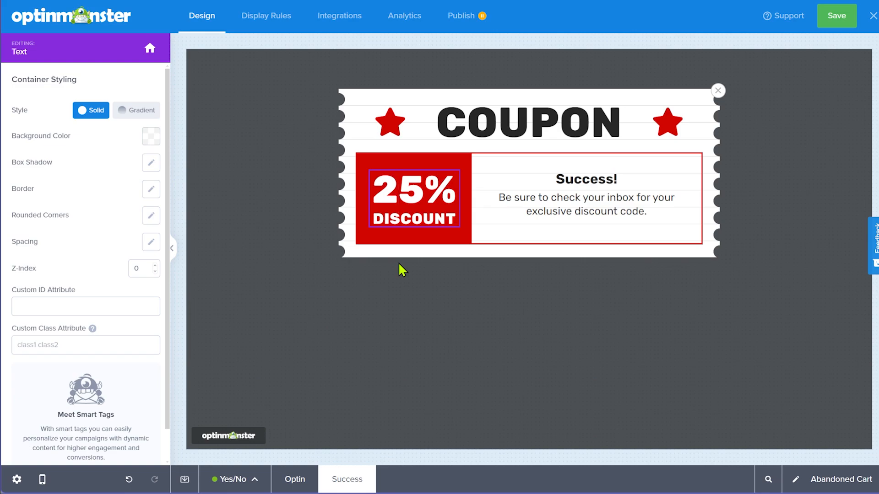
pyautogui.press('BackSpace')
pyautogui.write('1')
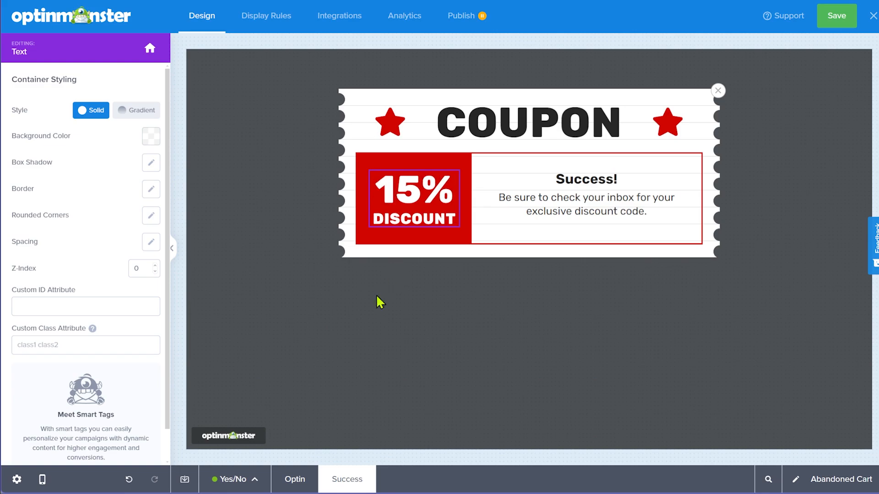
# - On the Optin view, replace the text above the email field with "Enter your email to unlock a coupon code"
pyautogui.click(292, 478)
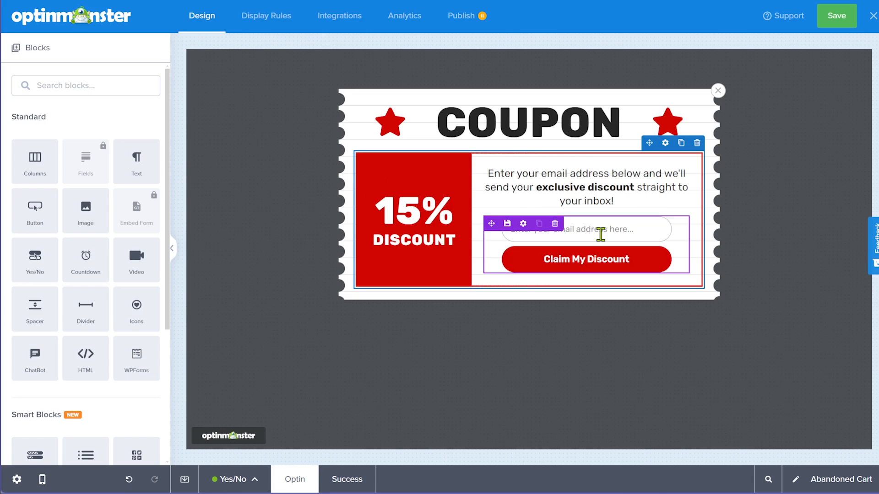
pyautogui.tripleClick(613, 193)
pyautogui.write('E')
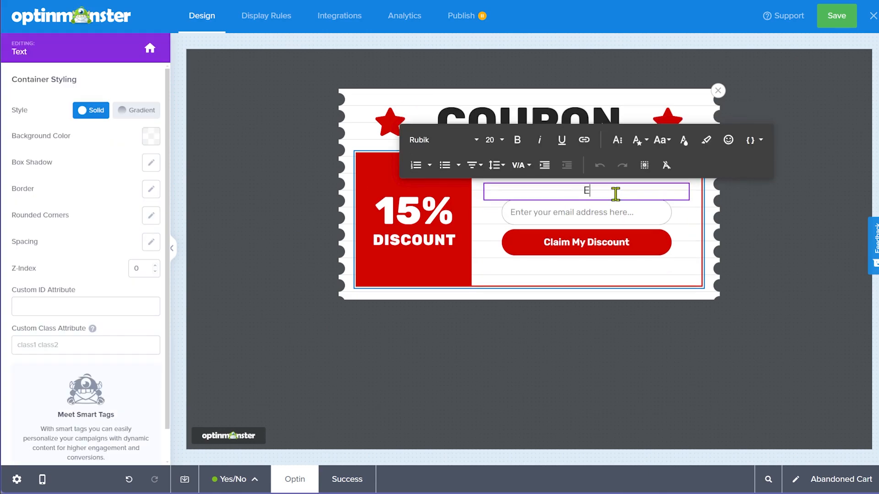
pyautogui.write('nter your email ')
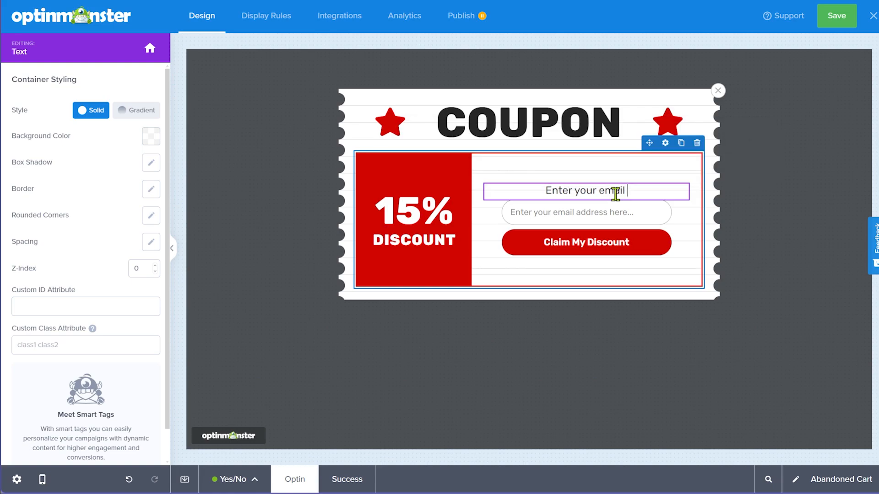
pyautogui.write('to unlock a coup')
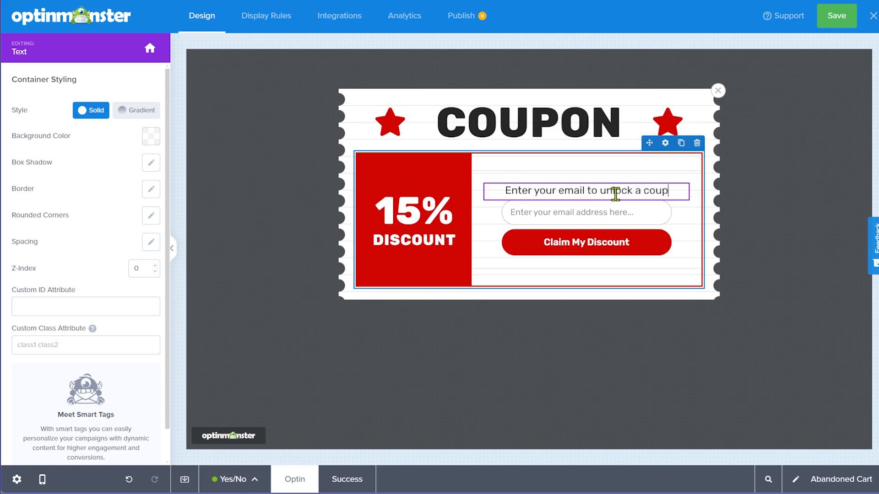
pyautogui.write('on code')
pyautogui.click(603, 369)
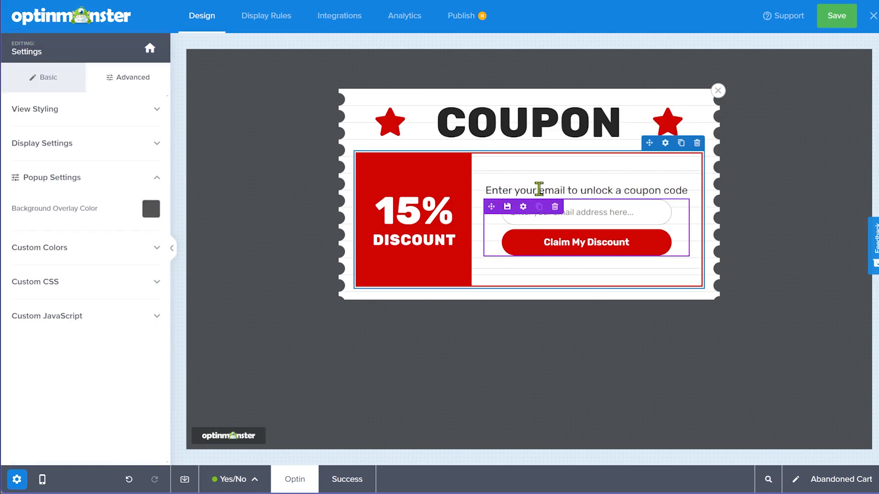
# - Make the whole text line above the Optin view's email field bold
pyautogui.tripleClick(643, 190)
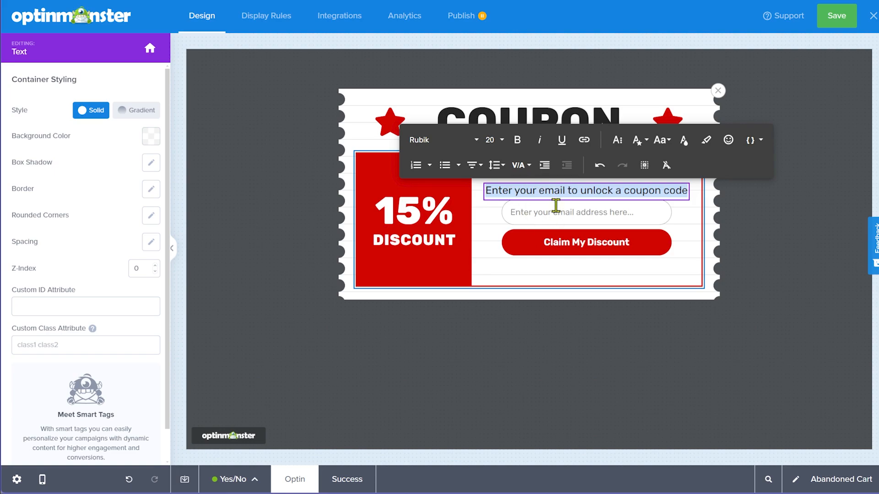
pyautogui.click(518, 139)
pyautogui.click(594, 335)
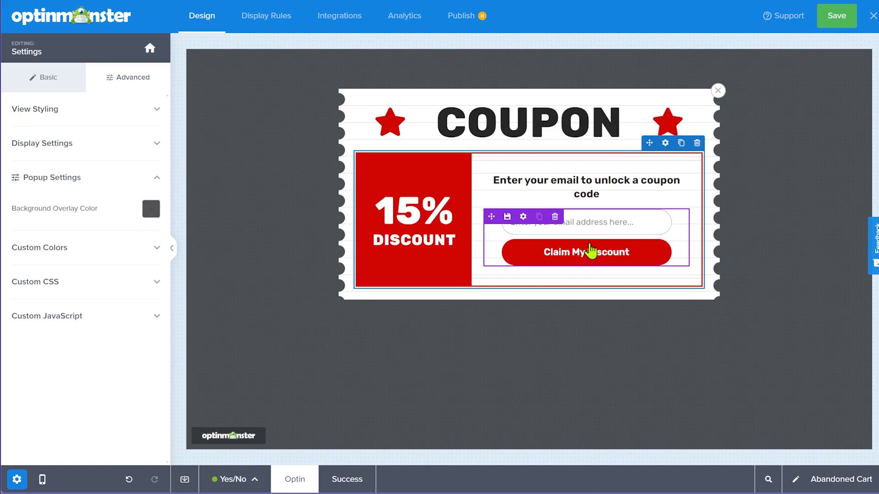
# - On the Success view, replace the "Success!" heading with "Email Recieved"
pyautogui.click(337, 477)
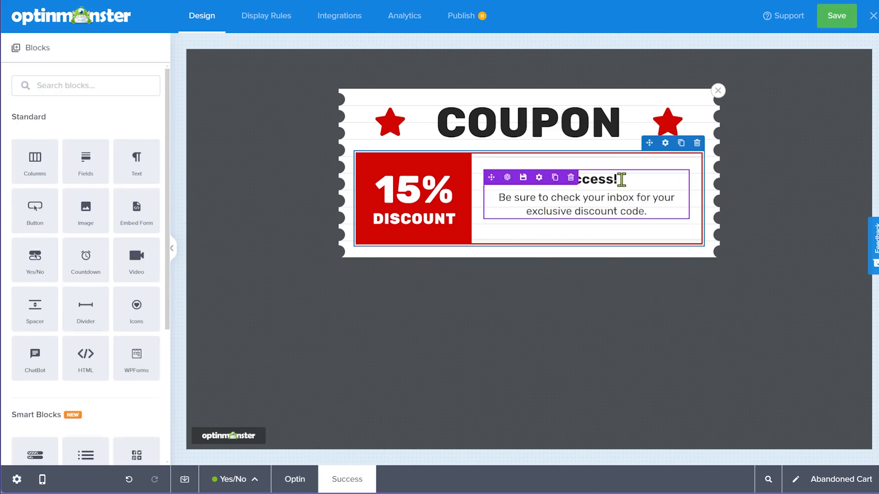
pyautogui.click(617, 179)
pyautogui.hotkey('shift', 'Home')
pyautogui.write('e')
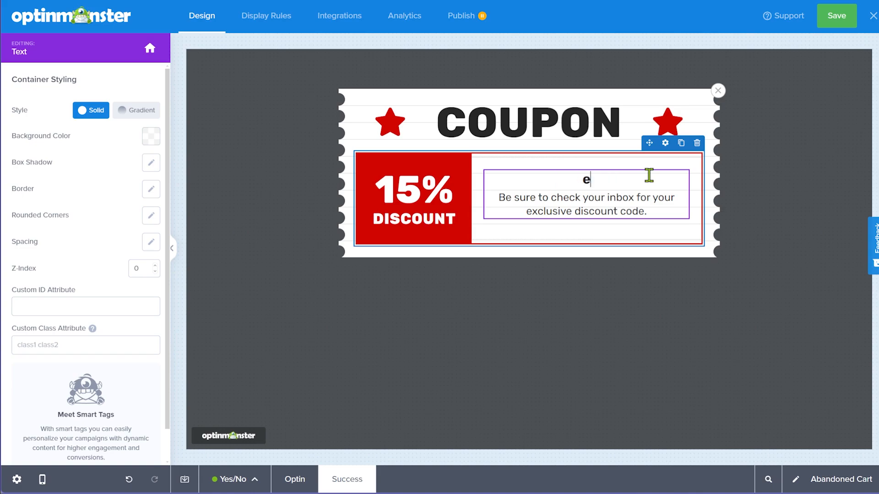
pyautogui.write('Email Re')
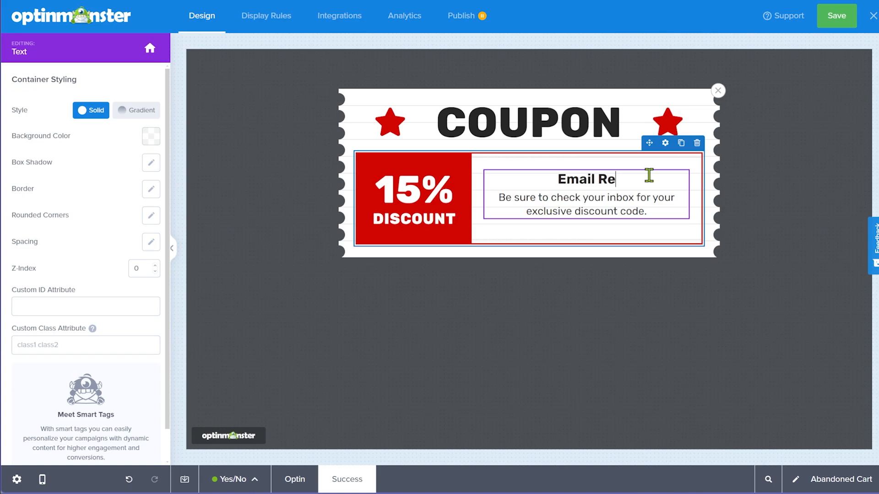
pyautogui.write('cieved')
# - Add the line "Your Coupon is: Save15Now" below the Success view's heading and set its font size to 22
pyautogui.press('Return')
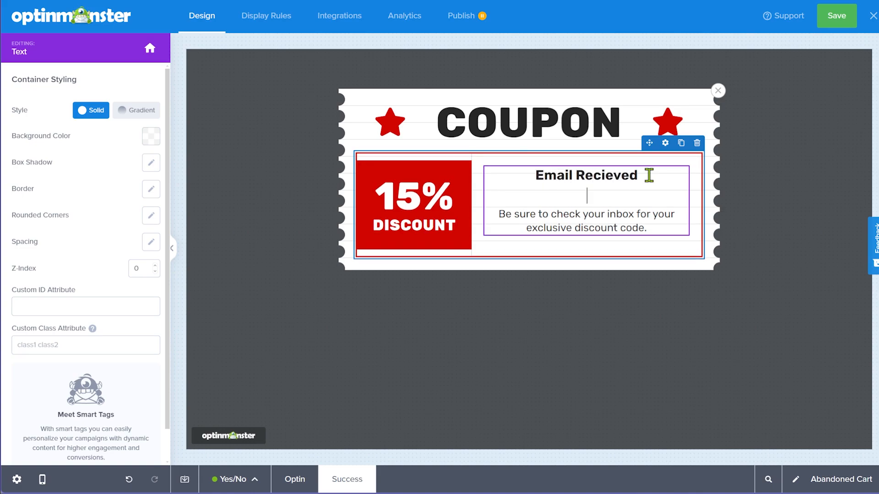
pyautogui.write('your')
pyautogui.hotkey('ctrl', 'BackSpace')
pyautogui.write('Your')
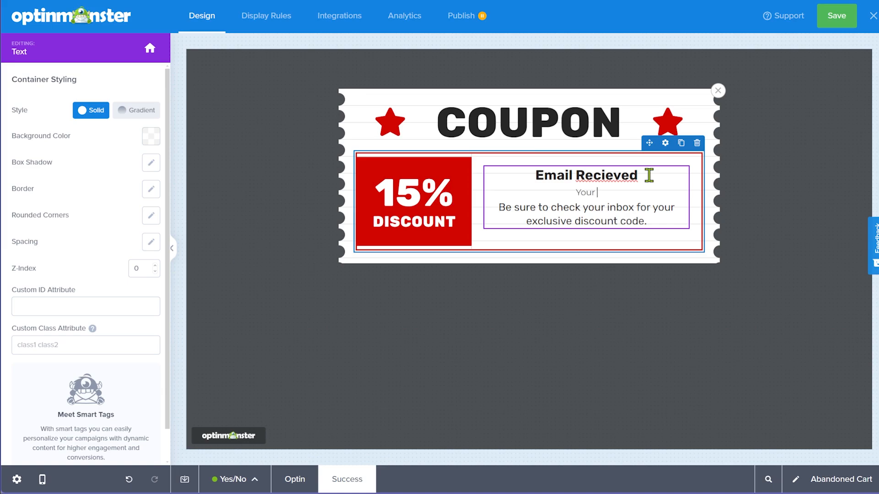
pyautogui.write(' Coupon is: Save15Now')
pyautogui.hotkey('shift', 'Home')
pyautogui.click(492, 122)
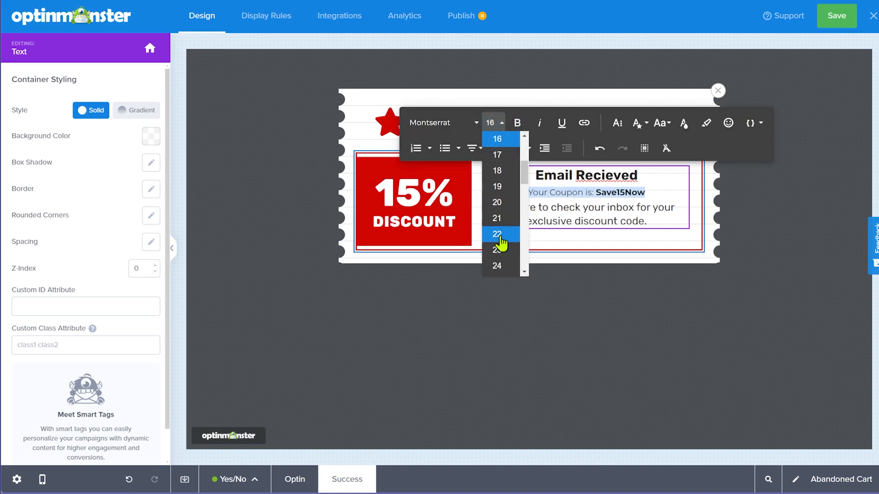
pyautogui.click(499, 234)
pyautogui.click(663, 218)
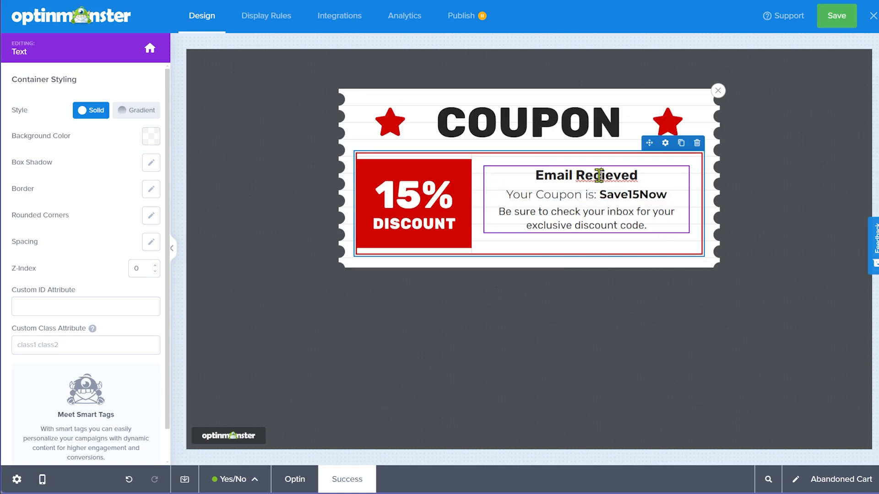
# - Correct the heading's spelling to "Email Received" and delete the sentence about checking the inbox below the coupon line
pyautogui.rightClick(599, 176)
pyautogui.click(632, 0)
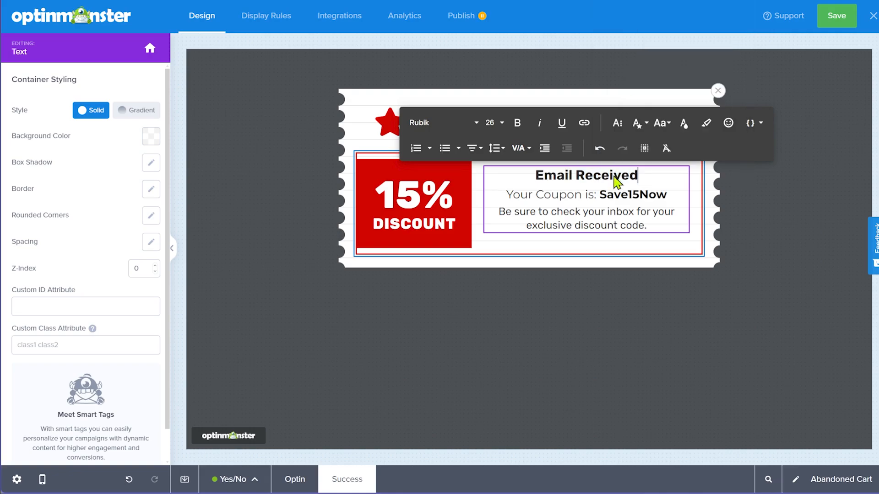
pyautogui.click(658, 223)
pyautogui.hotkey('shift', 'Home')
pyautogui.press('BackSpace')
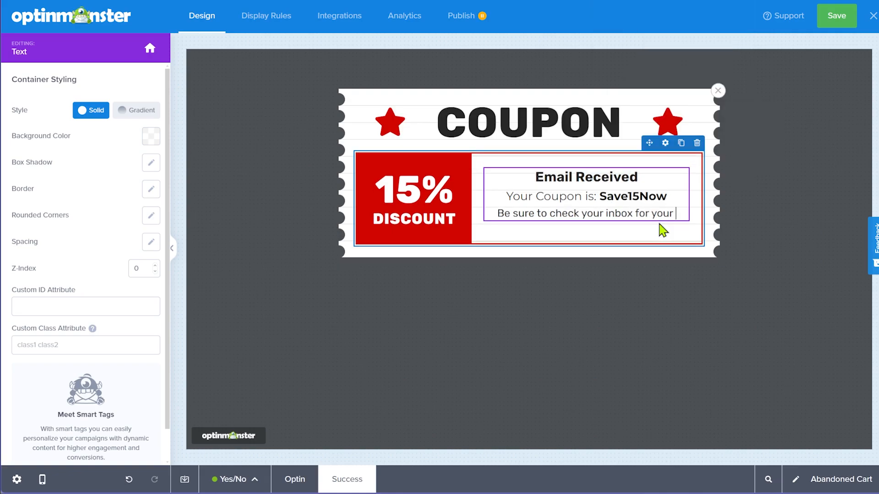
pyautogui.hotkey('shift', 'Home')
pyautogui.press('BackSpace')
pyautogui.press('BackSpace')
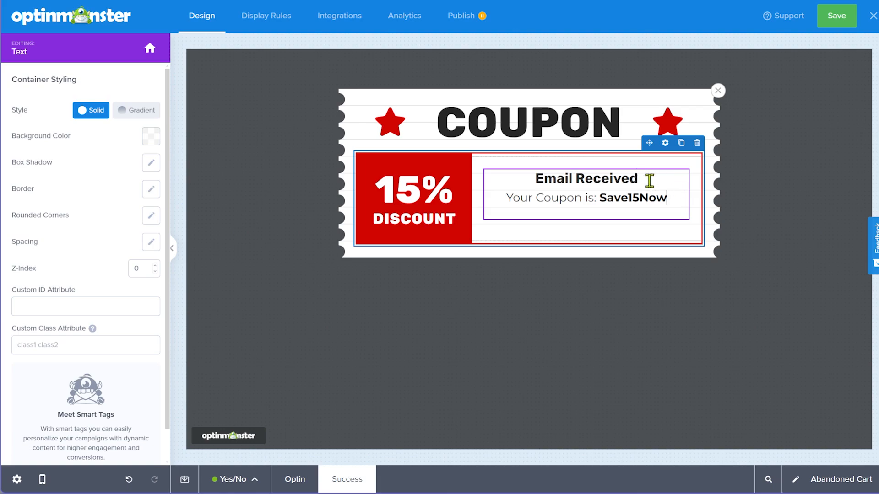
# - Reduce the "Email Received" heading on the Success view to font size 20
pyautogui.moveTo(644, 180); pyautogui.dragTo(531, 179)
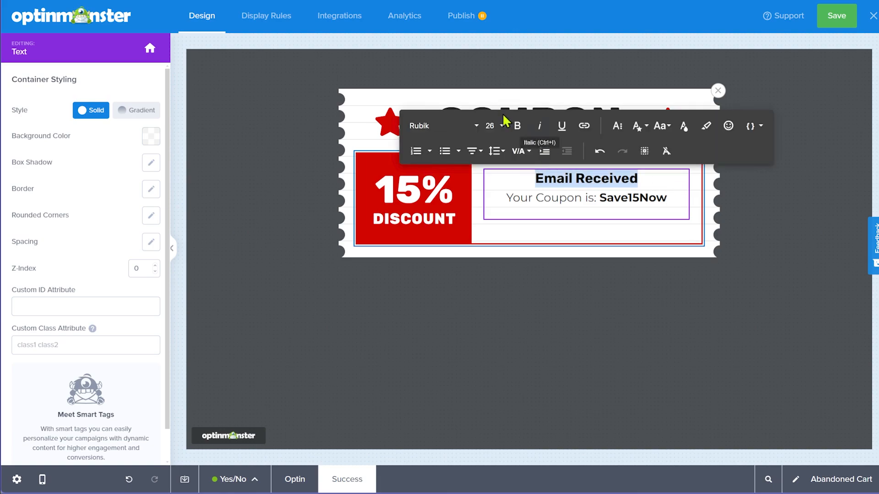
pyautogui.click(516, 126)
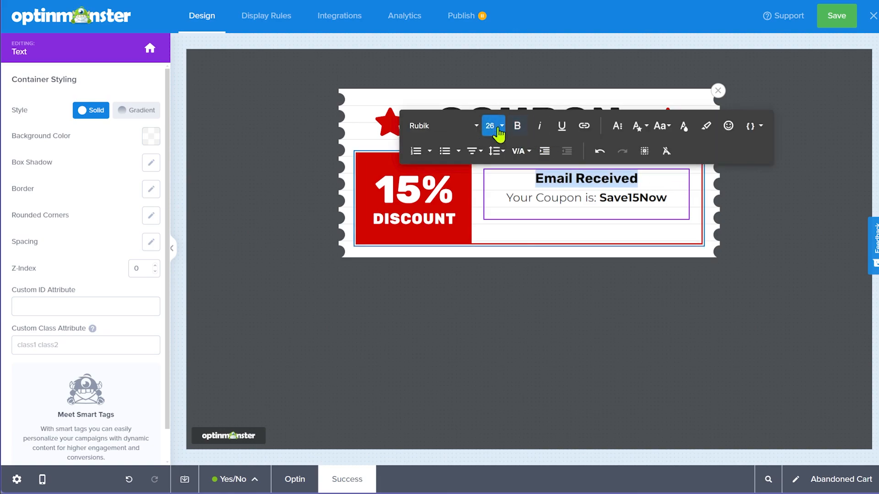
pyautogui.click(496, 128)
pyautogui.scroll(4, 503, 206)
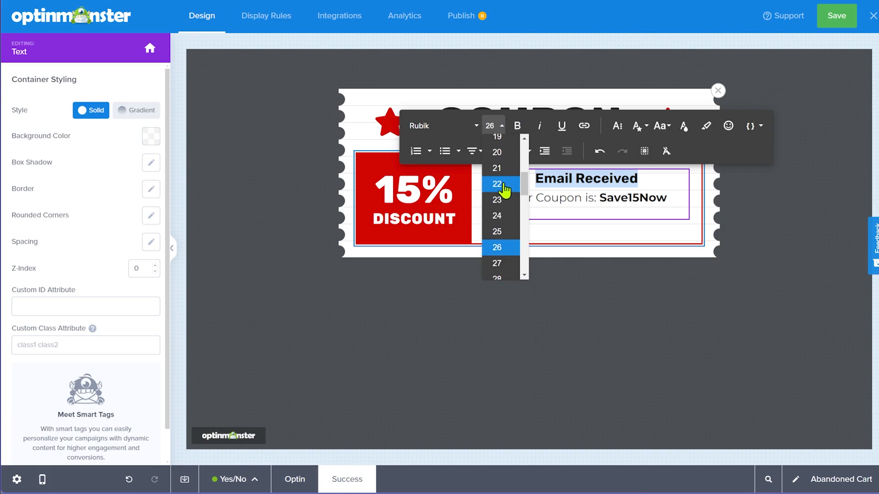
pyautogui.click(498, 156)
# - Set the "Your Coupon is: Save15Now" line to font size 24
pyautogui.click(665, 194)
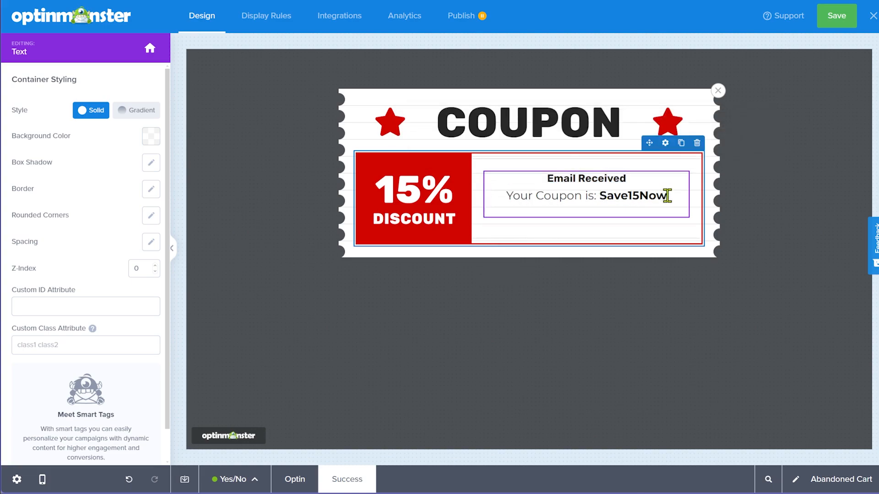
pyautogui.moveTo(665, 194); pyautogui.dragTo(504, 195)
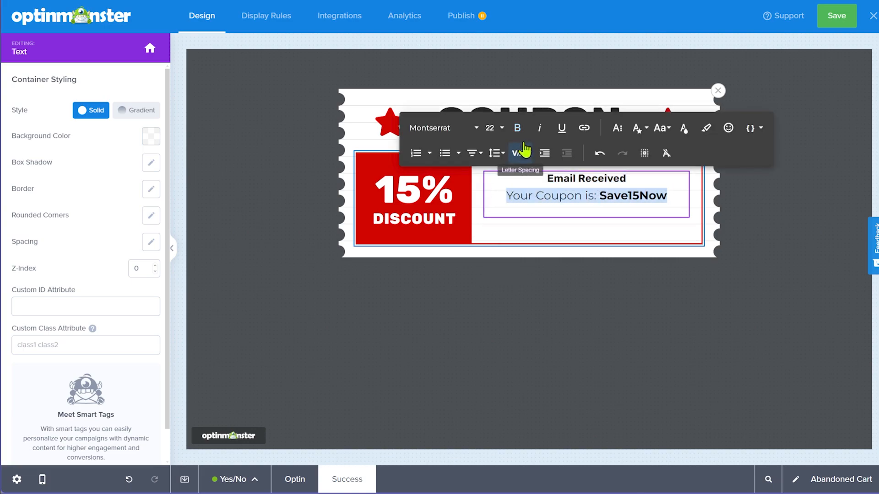
pyautogui.click(492, 128)
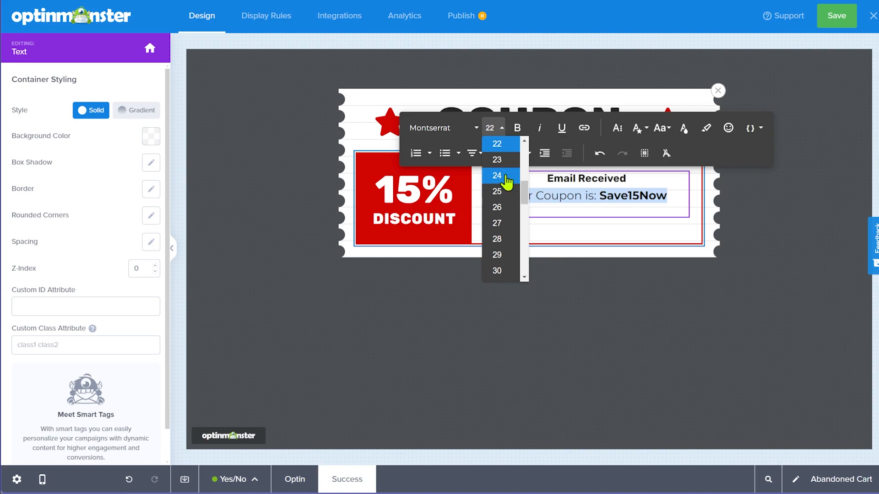
pyautogui.click(502, 177)
pyautogui.click(616, 311)
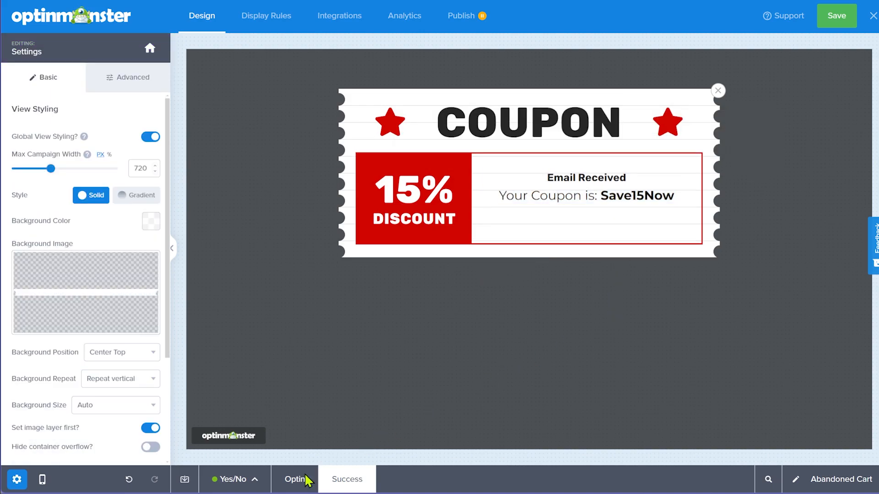
# - Review the finished Yes/No, Optin and Success views of the campaign in order
pyautogui.click(231, 479)
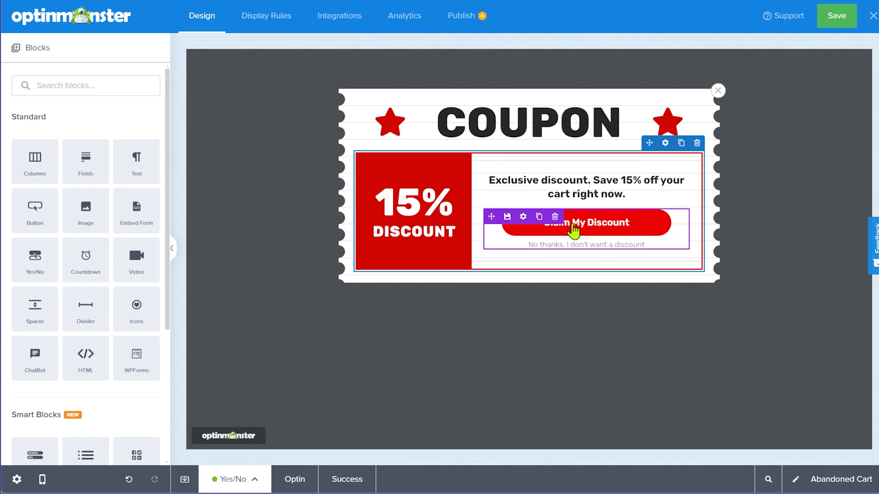
pyautogui.click(291, 480)
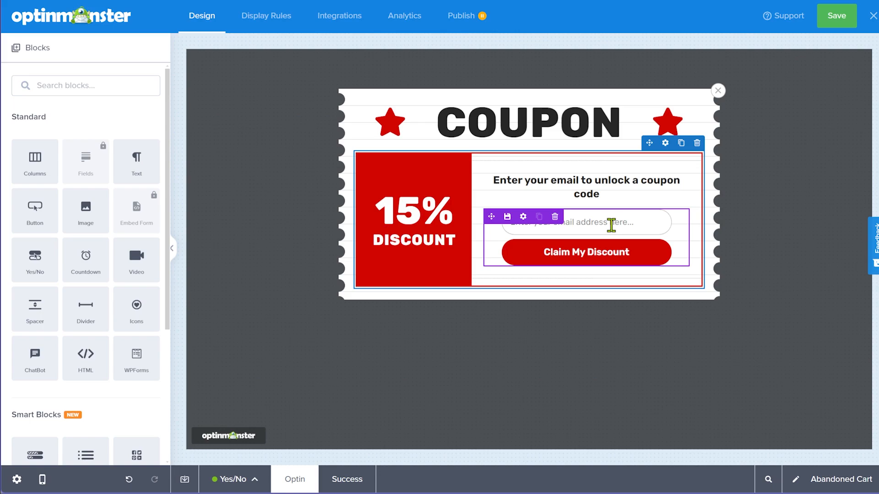
pyautogui.click(339, 479)
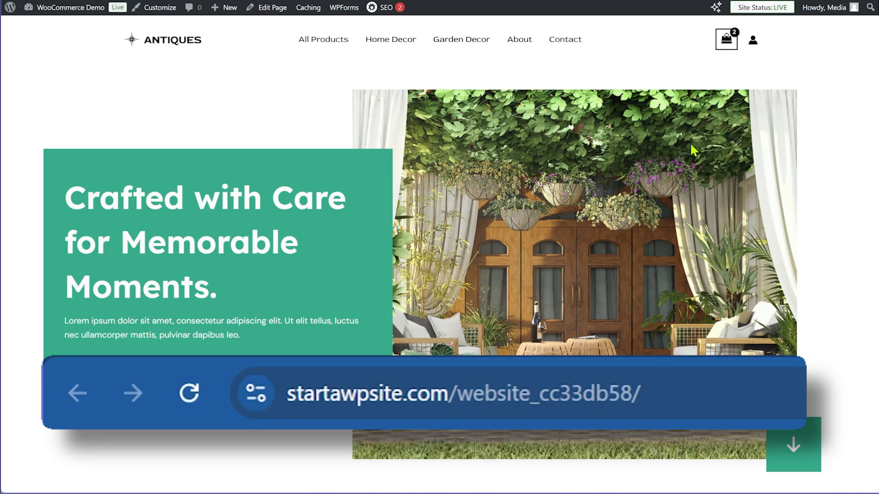
# - Check the contents of the shopping cart on the WooCommerce store's front page
pyautogui.moveTo(727, 44)
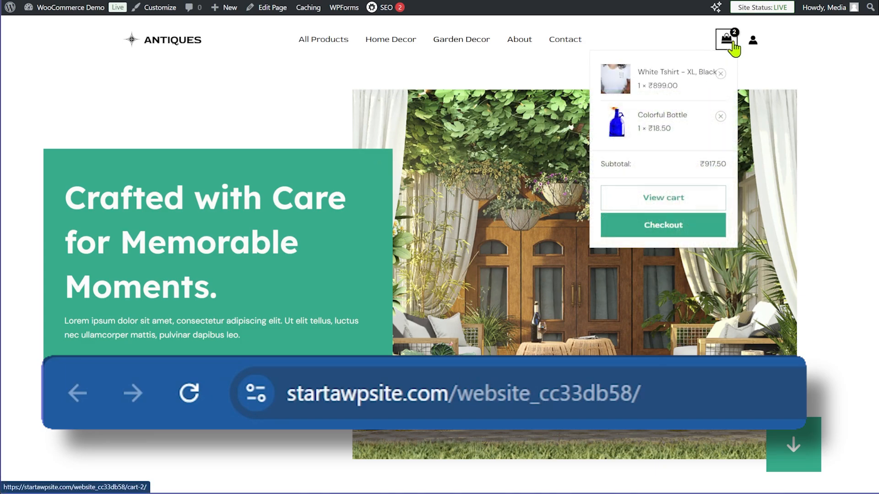
pyautogui.click(598, 94)
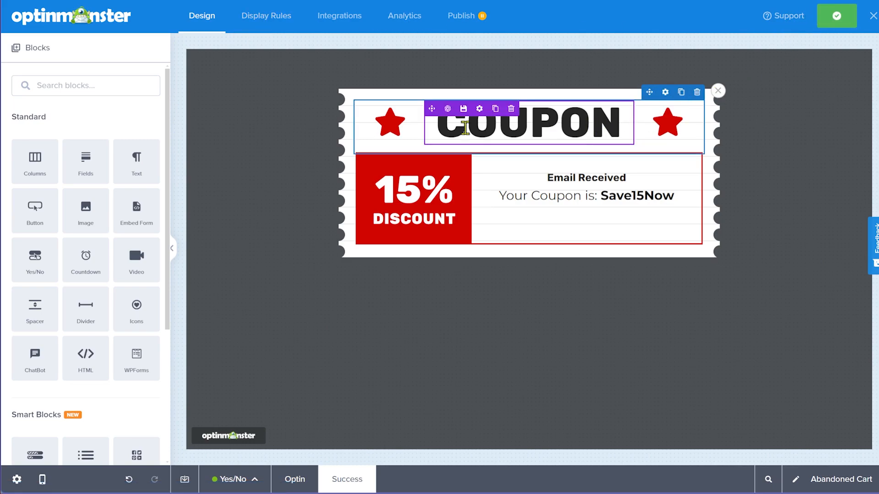
# - In the campaign's display rules, add an Exit Intent condition and delete the time on page condition
pyautogui.click(261, 28)
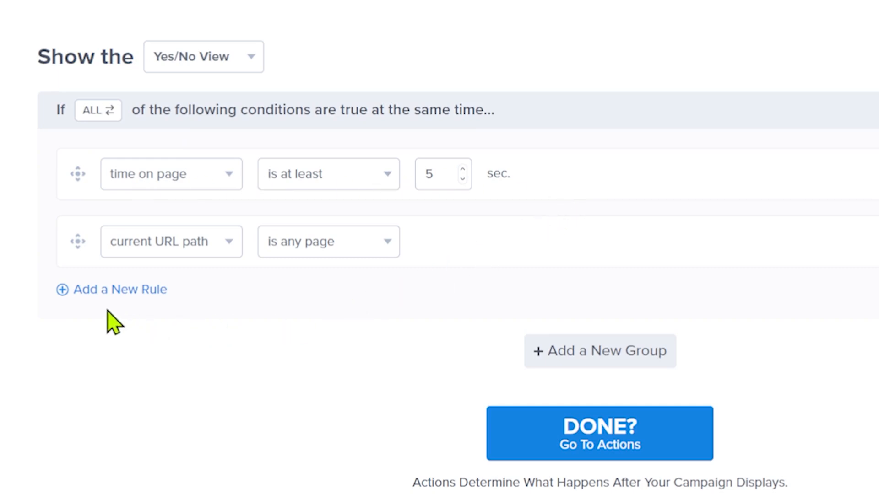
pyautogui.click(91, 287)
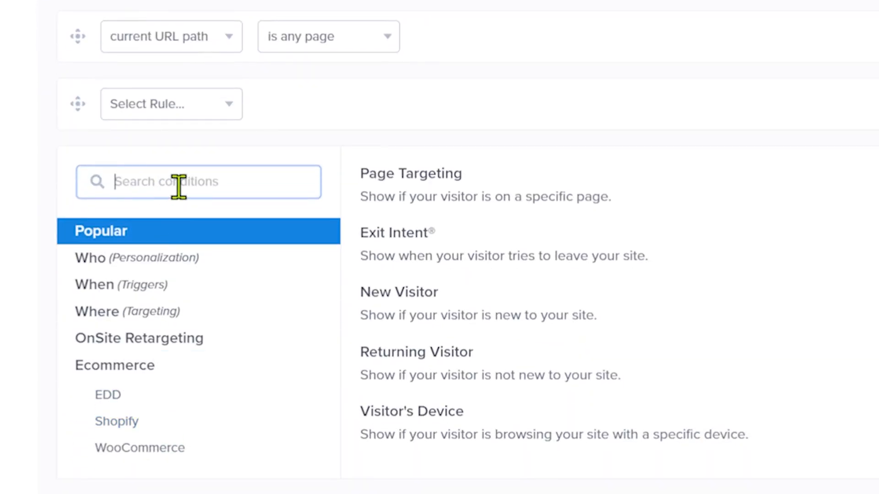
pyautogui.write('exi')
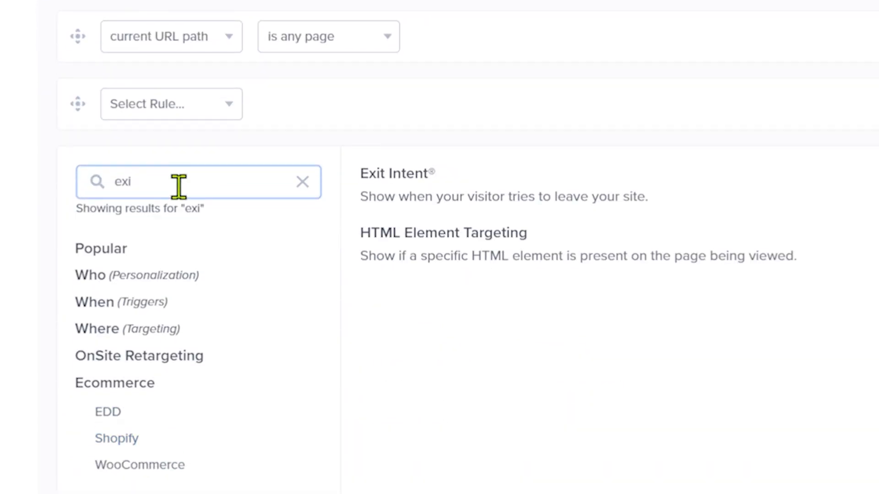
pyautogui.click(428, 199)
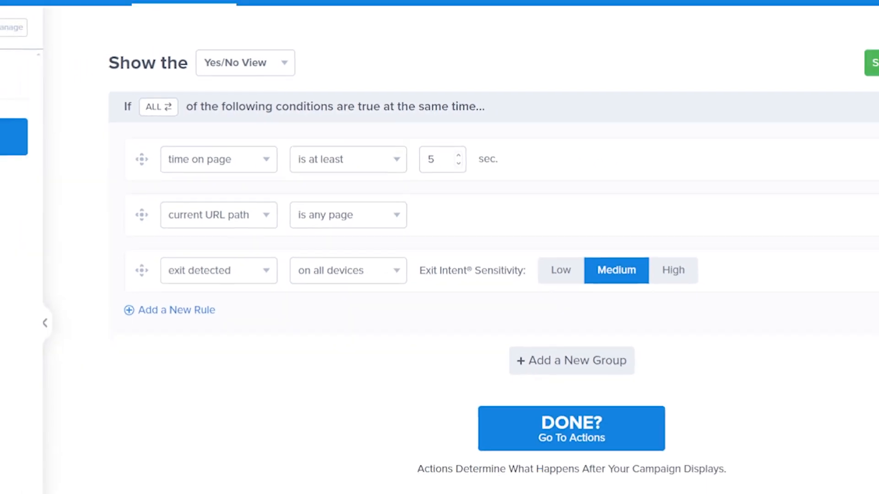
pyautogui.click(795, 138)
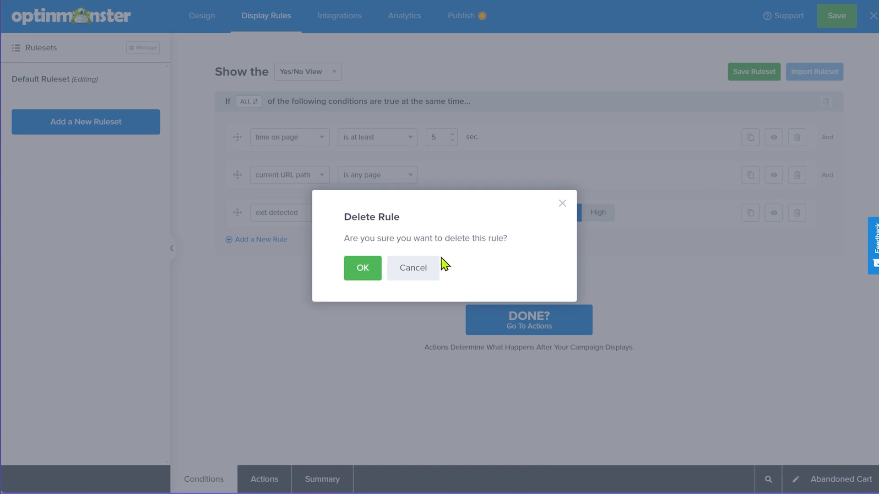
pyautogui.click(373, 271)
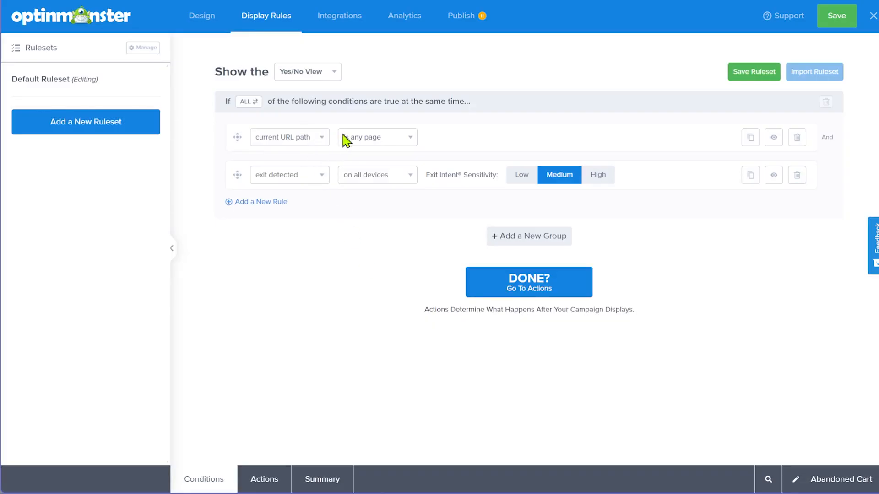
# - Set the current URL path condition of the display rules to contains "cart-2"
pyautogui.click(401, 140)
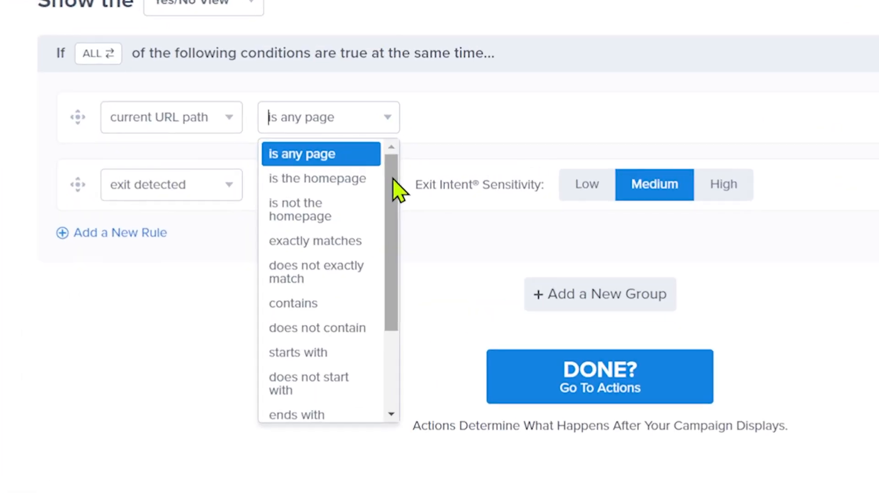
pyautogui.moveTo(416, 174); pyautogui.dragTo(397, 166)
pyautogui.click(300, 305)
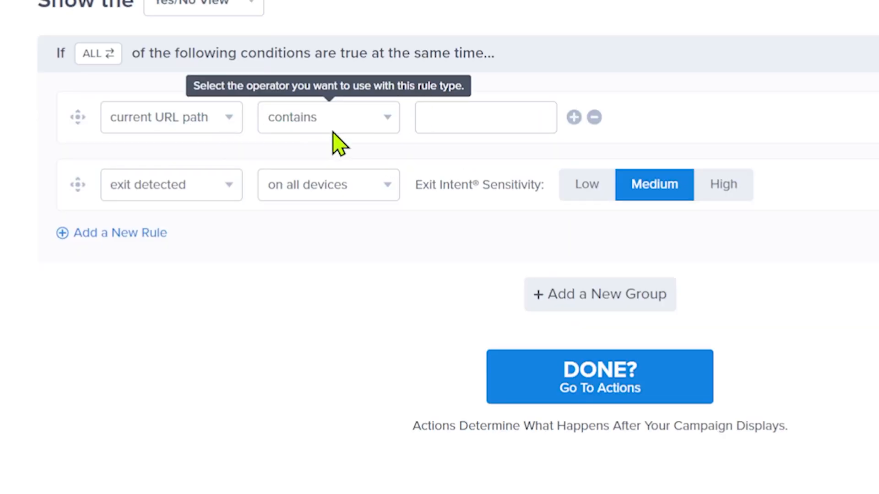
pyautogui.click(482, 120)
pyautogui.write('cart-2/')
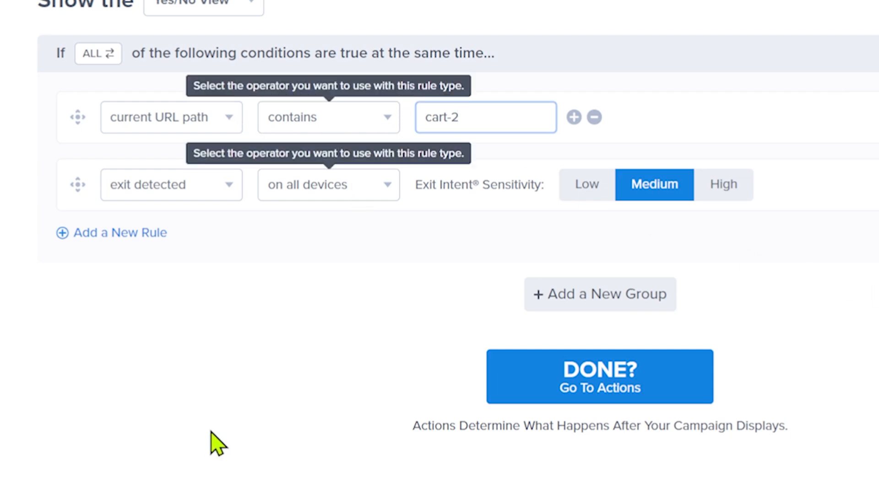
pyautogui.click(236, 243)
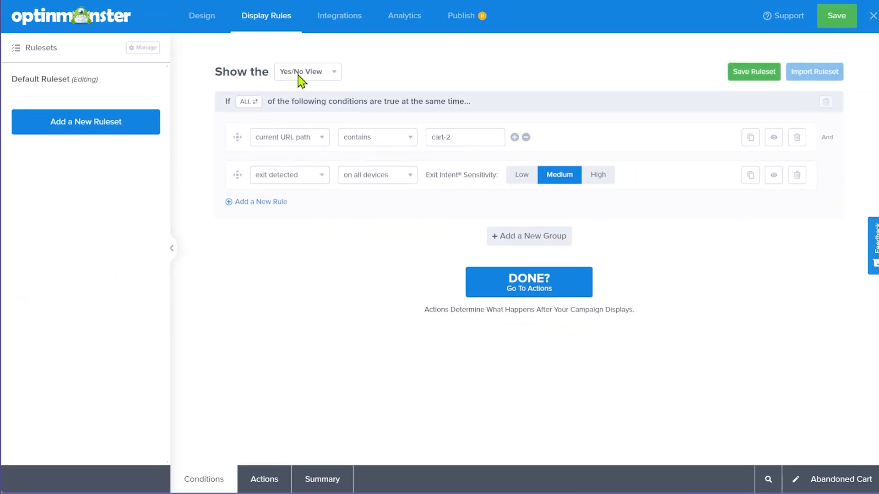
# - Try the ANY ONE matching option for the display conditions and switch it back to ALL
pyautogui.click(222, 29)
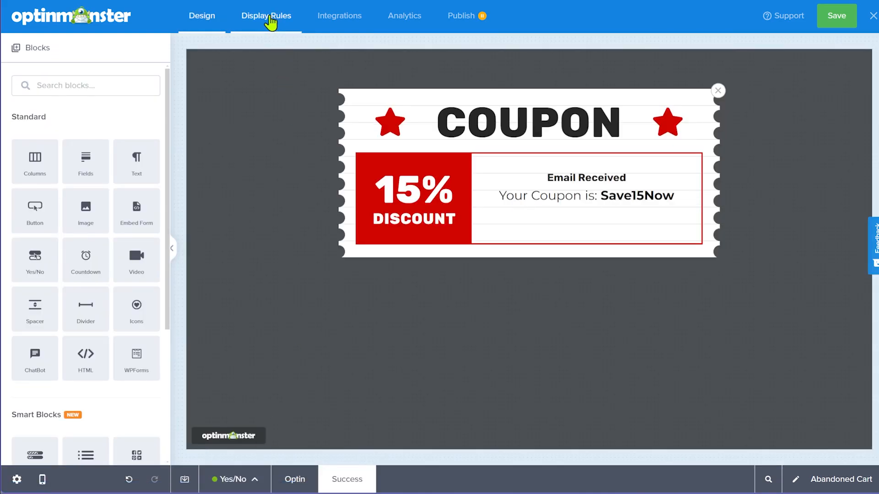
pyautogui.click(269, 20)
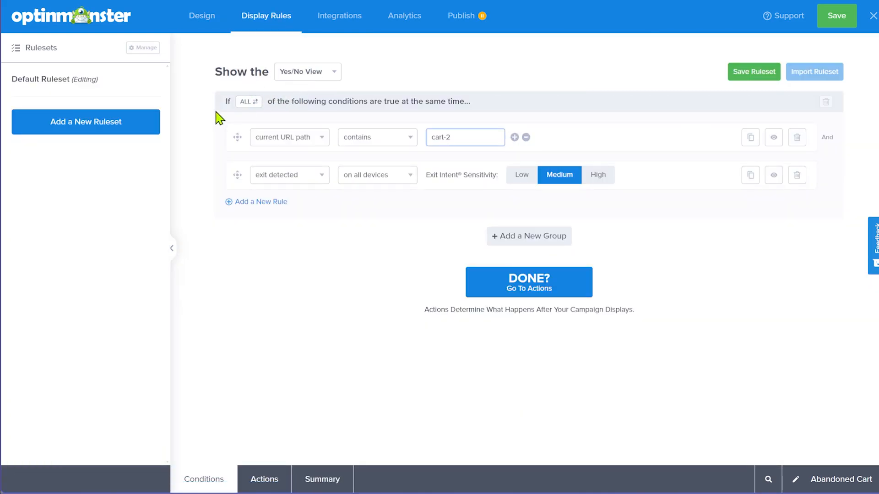
pyautogui.click(380, 291)
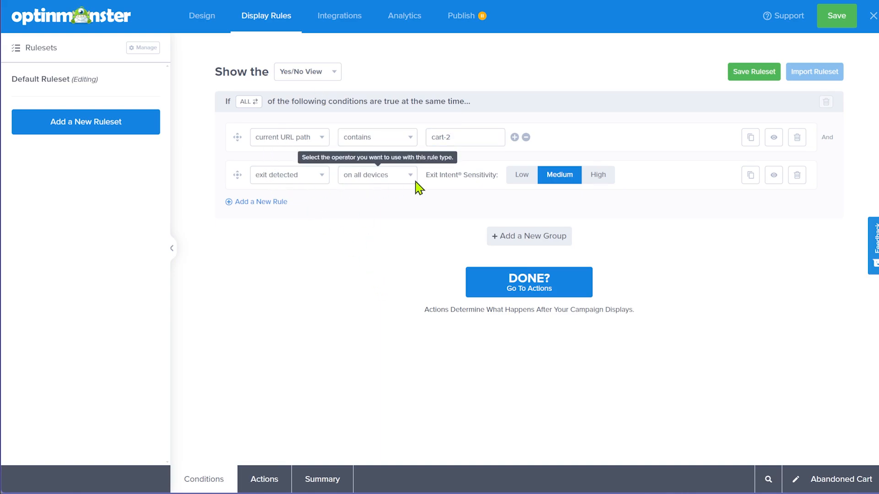
pyautogui.click(253, 104)
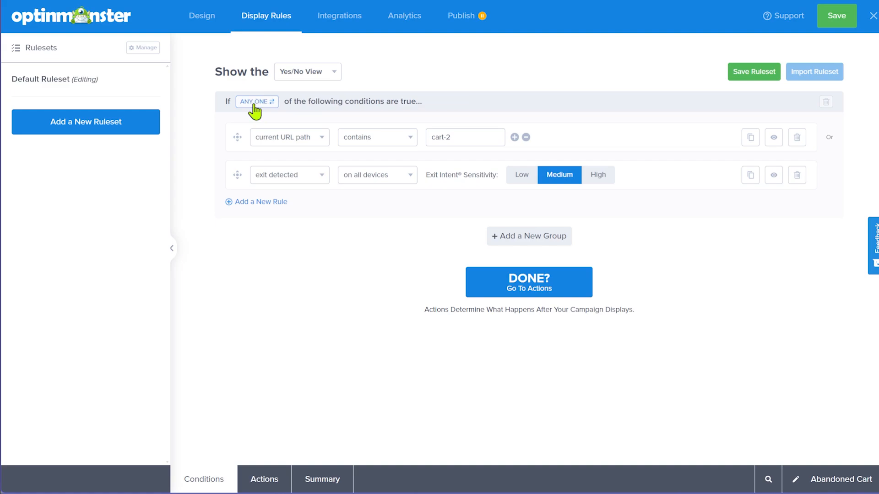
pyautogui.click(253, 103)
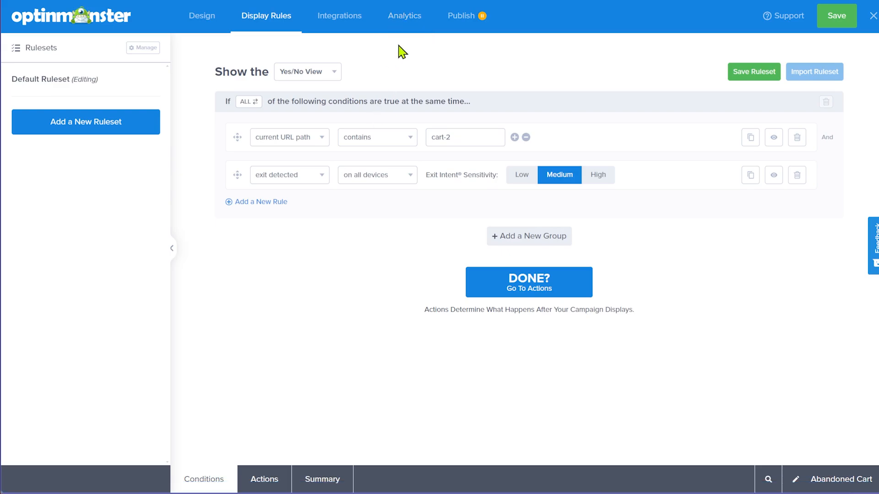
# - Set the Abandoned Cart campaign's status to Publish, save it and make it live on the site
pyautogui.click(464, 26)
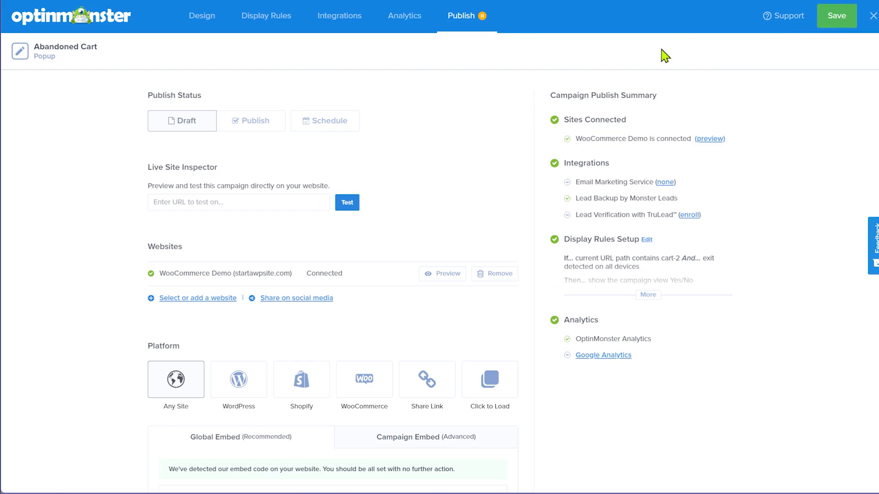
pyautogui.click(246, 124)
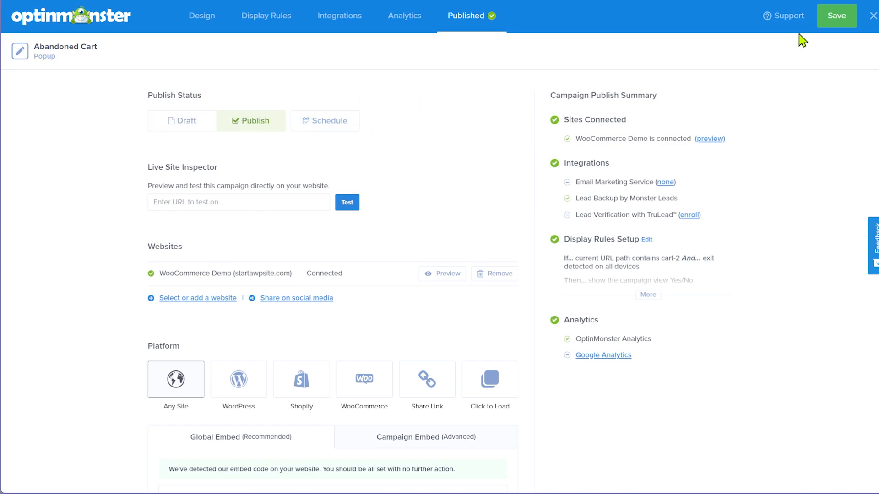
pyautogui.click(833, 19)
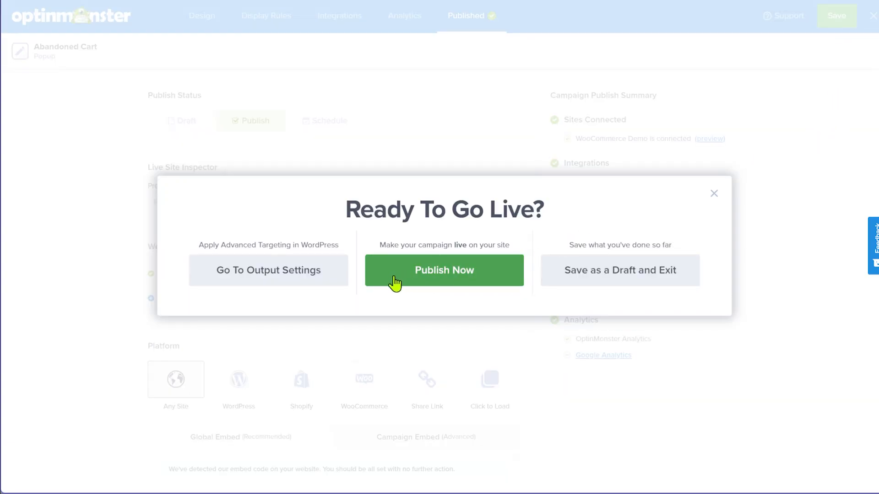
pyautogui.click(447, 277)
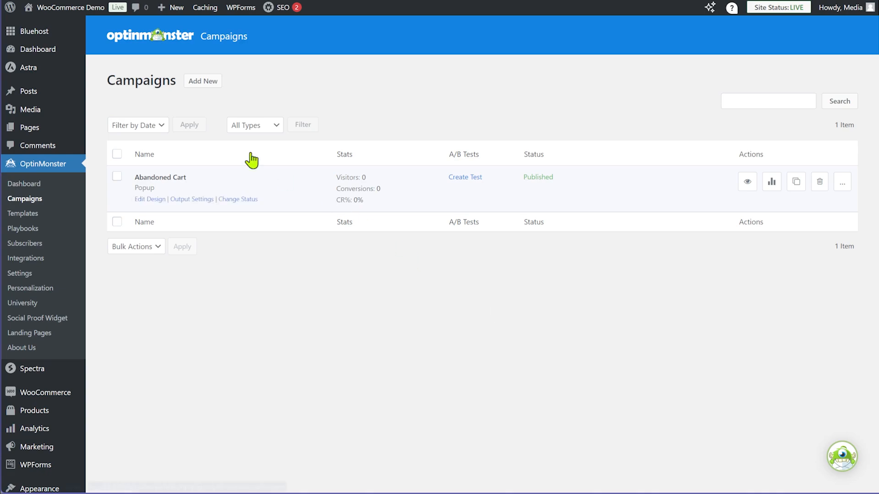
# - Visit the store and look through both pages of the shop's product listing
pyautogui.moveTo(81, 9)
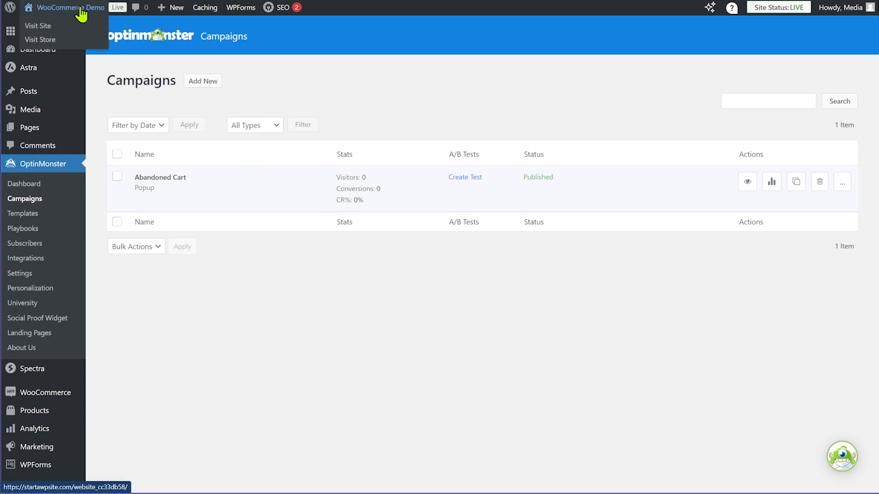
pyautogui.click(43, 40)
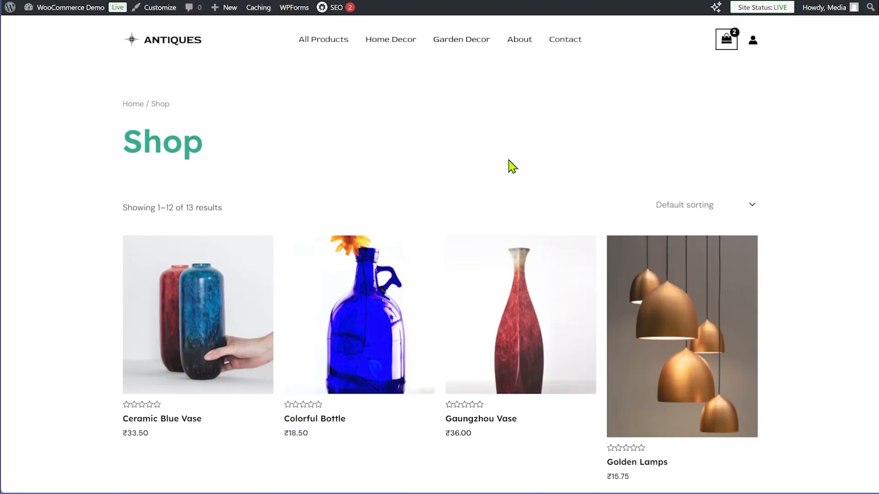
pyautogui.scroll(-7, 623, 172)
pyautogui.scroll(-5, 595, 187)
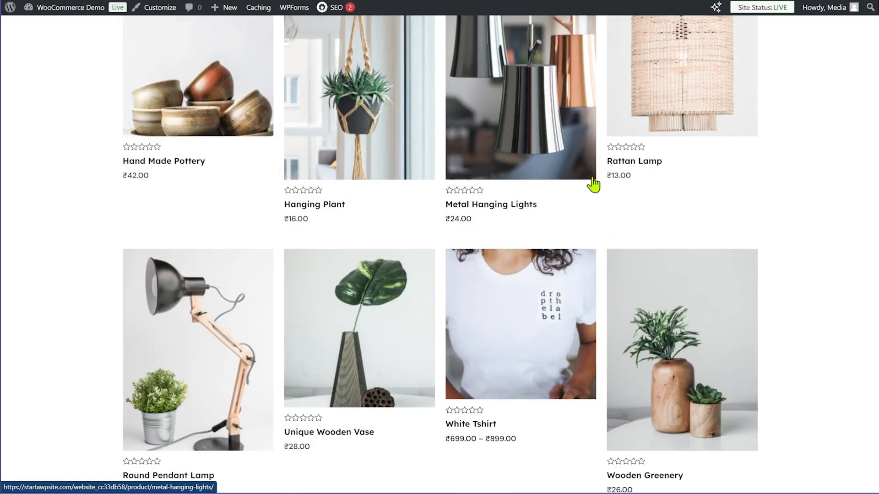
pyautogui.scroll(-7, 612, 130)
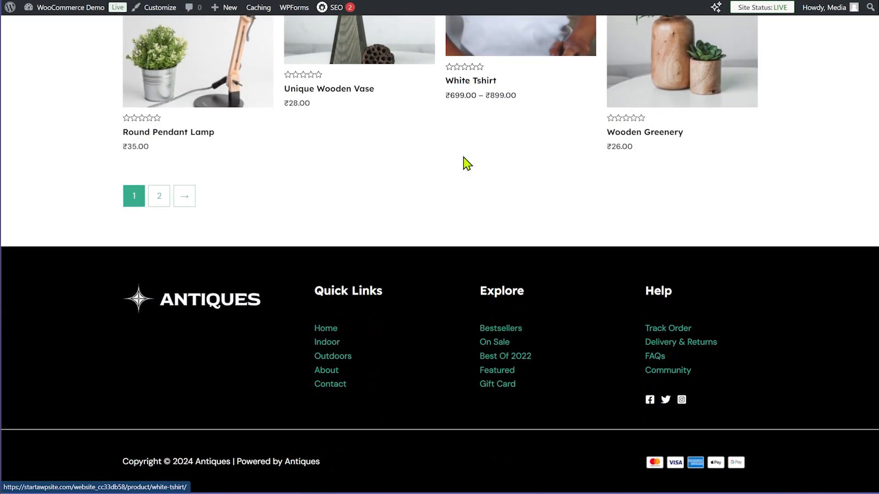
pyautogui.click(159, 196)
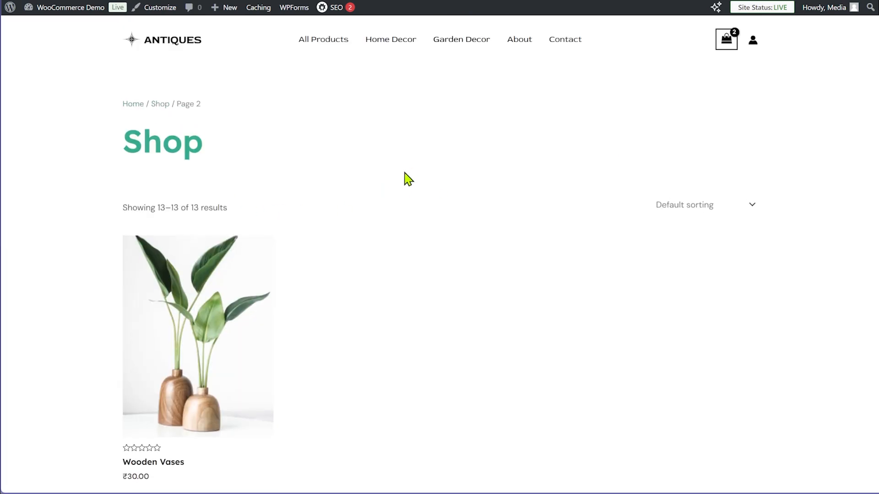
pyautogui.moveTo(209, 325)
pyautogui.scroll(-5, 208, 325)
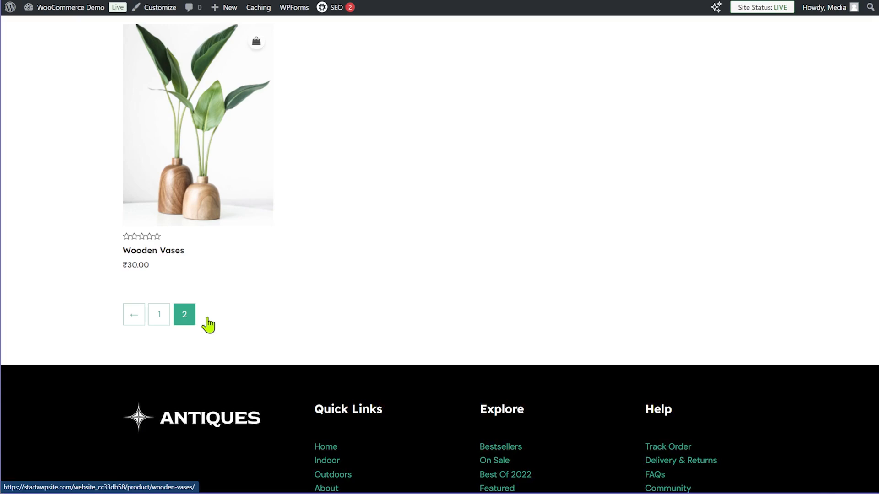
pyautogui.click(158, 317)
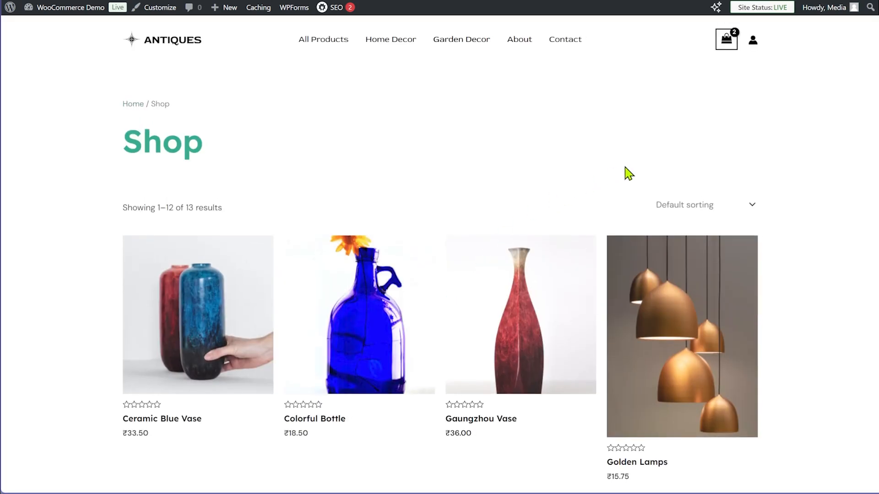
# - Test the exit popup on the cart page by claiming the discount with an email address, and close the popup showing the coupon code
pyautogui.click(730, 43)
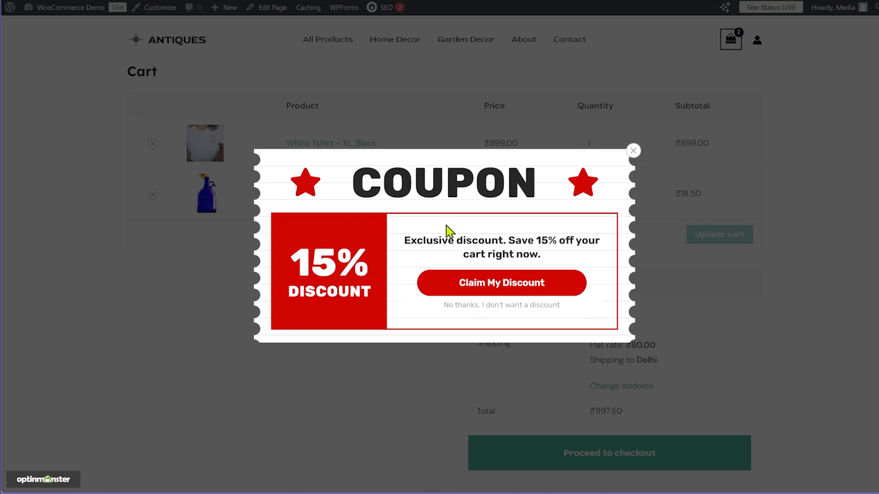
pyautogui.click(437, 287)
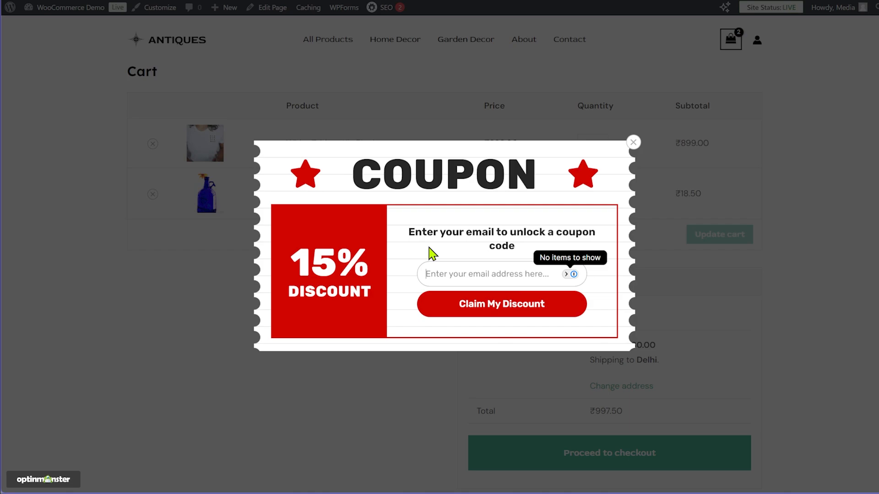
pyautogui.write('emi')
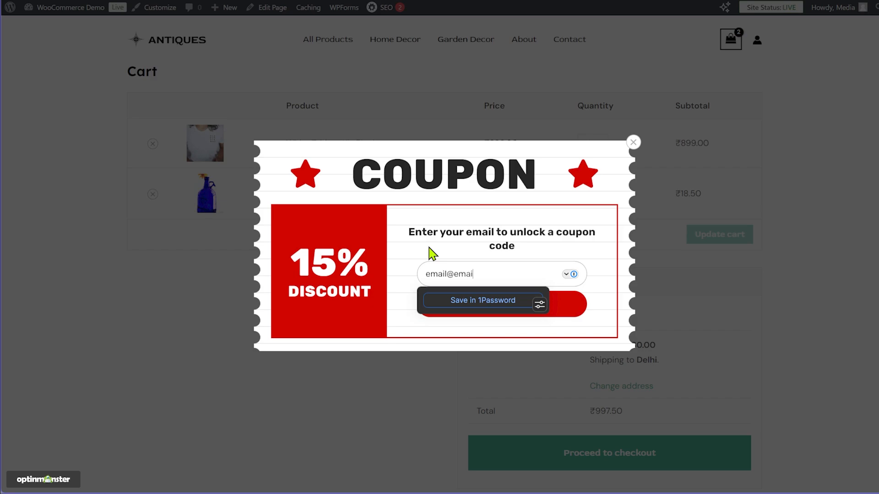
pyautogui.click(595, 331)
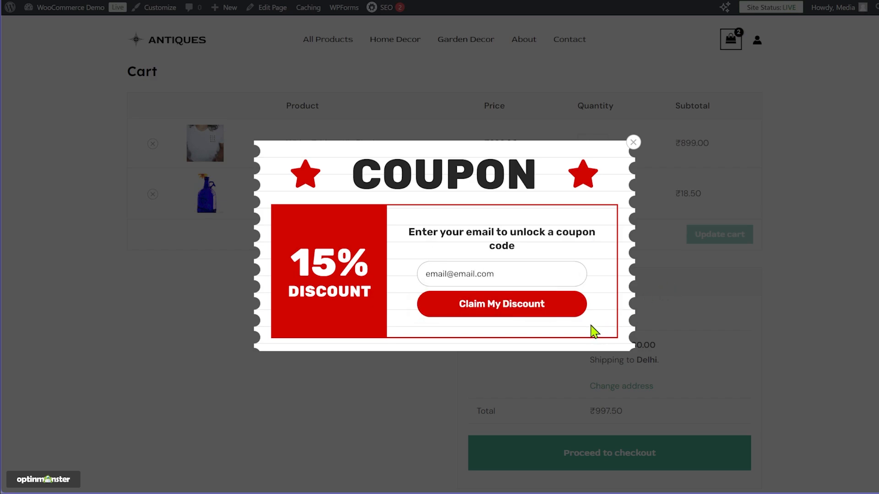
pyautogui.click(507, 306)
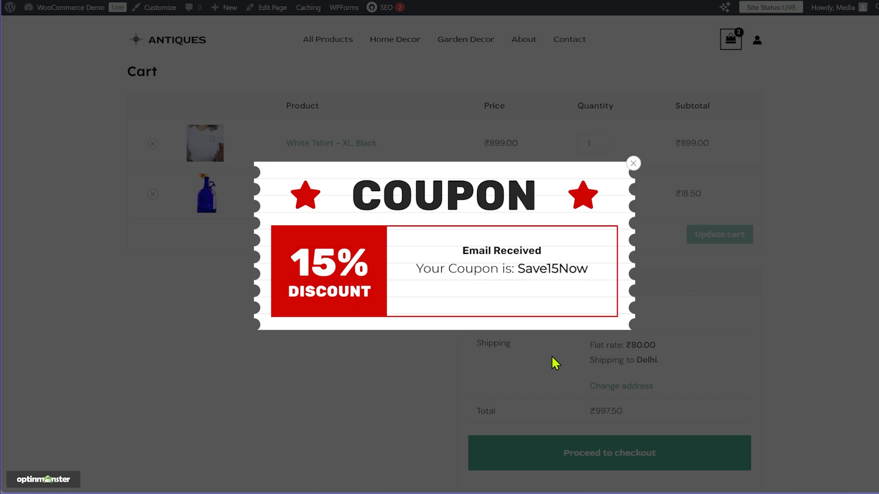
pyautogui.doubleClick(543, 267)
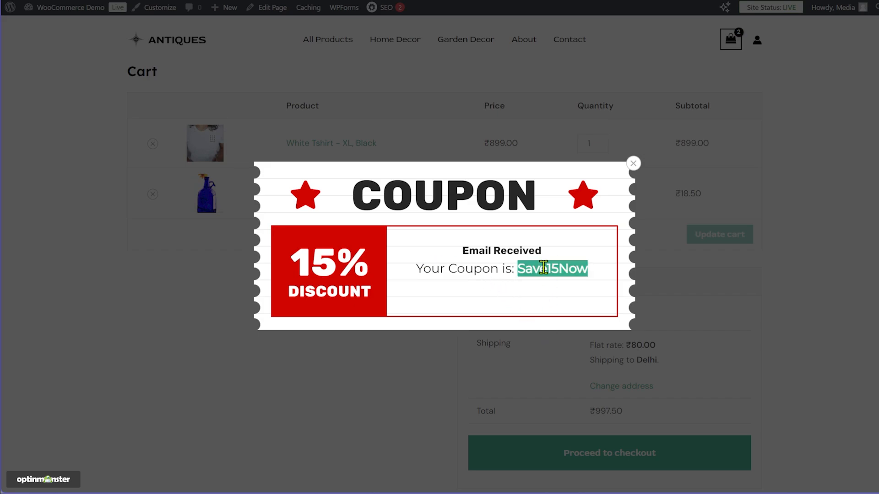
pyautogui.click(633, 163)
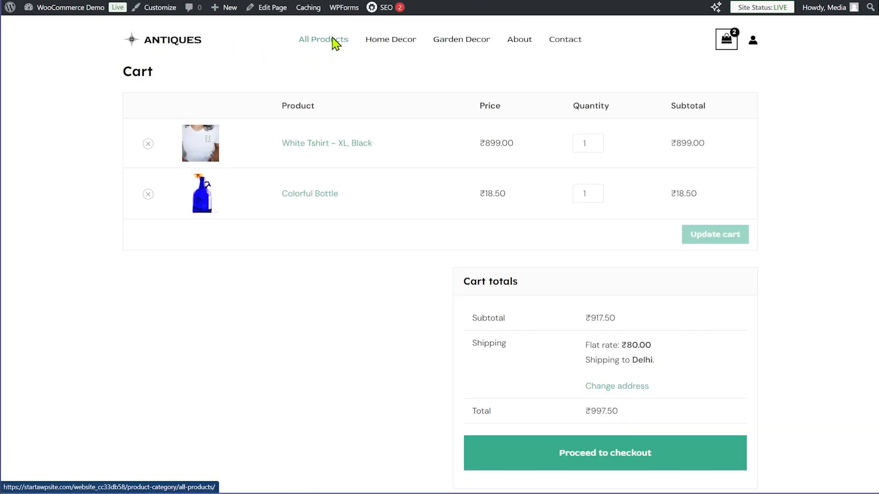
# - Visit the store's shop page from the campaigns list and examine its web address and product listing
pyautogui.click(336, 43)
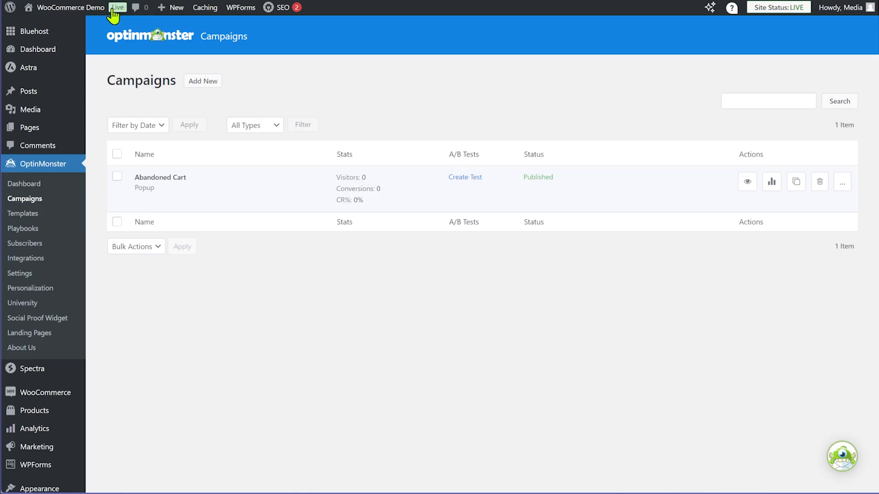
pyautogui.moveTo(73, 9)
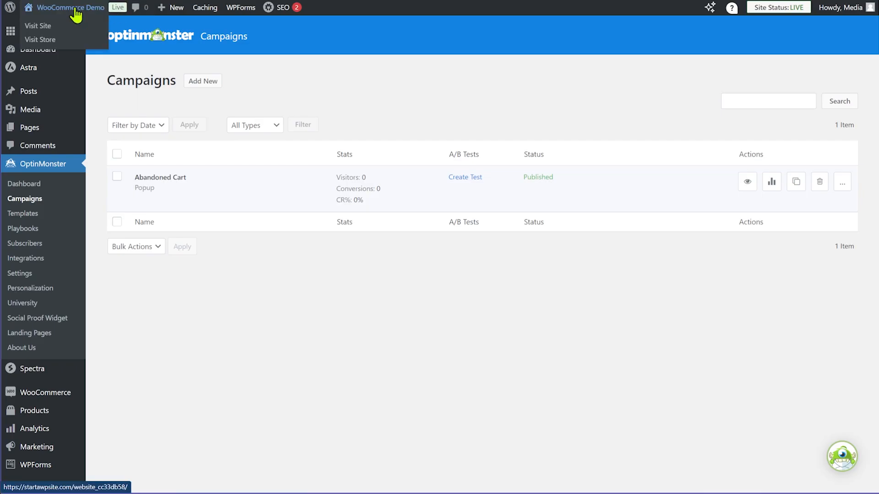
pyautogui.click(40, 41)
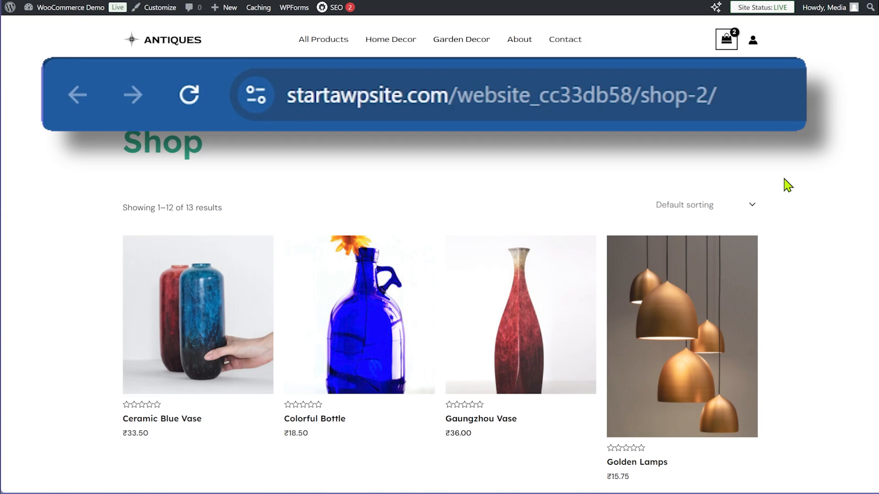
pyautogui.scroll(-15, 787, 186)
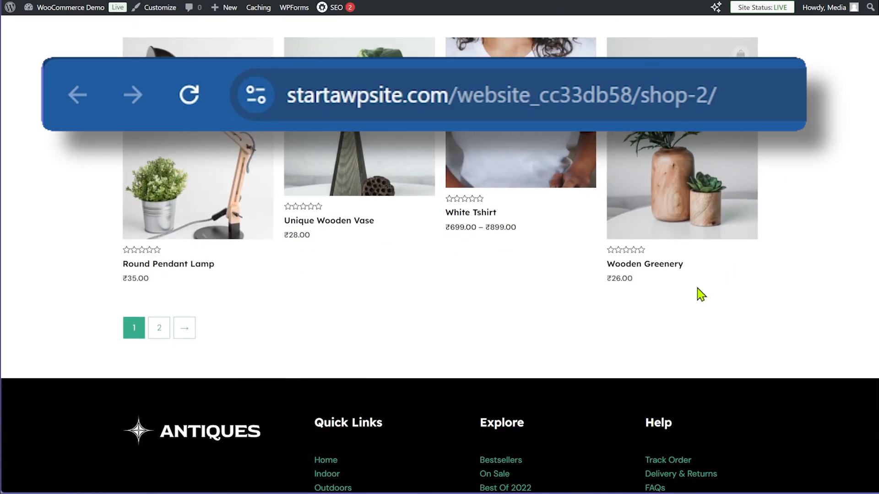
pyautogui.scroll(15, 698, 293)
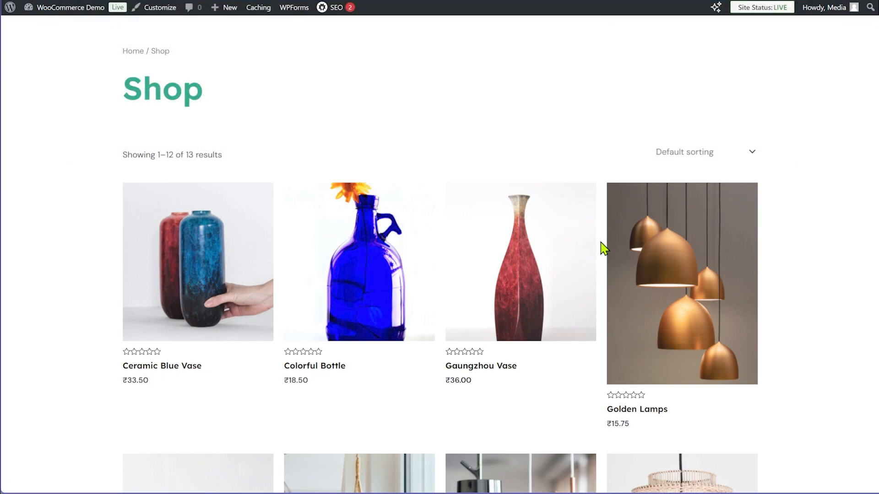
pyautogui.scroll(-3, 602, 250)
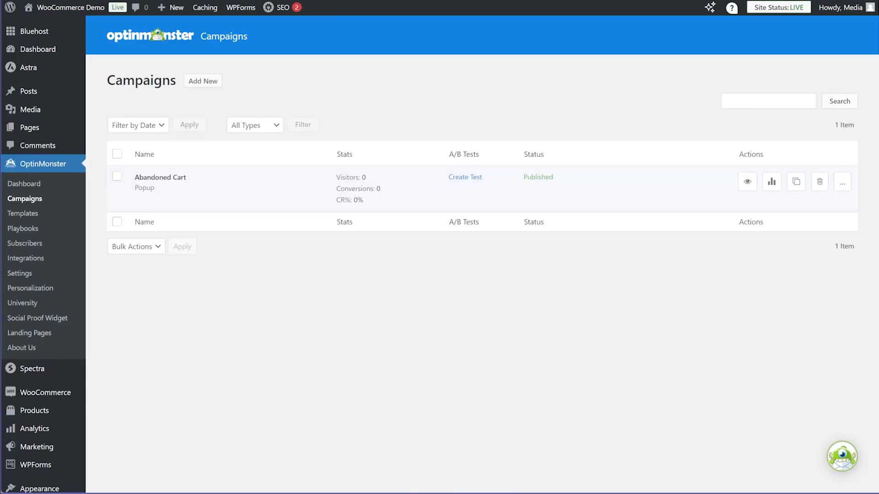
# - Create a new popup campaign named Coupon Category from the Reduce Abandonment template
pyautogui.click(203, 83)
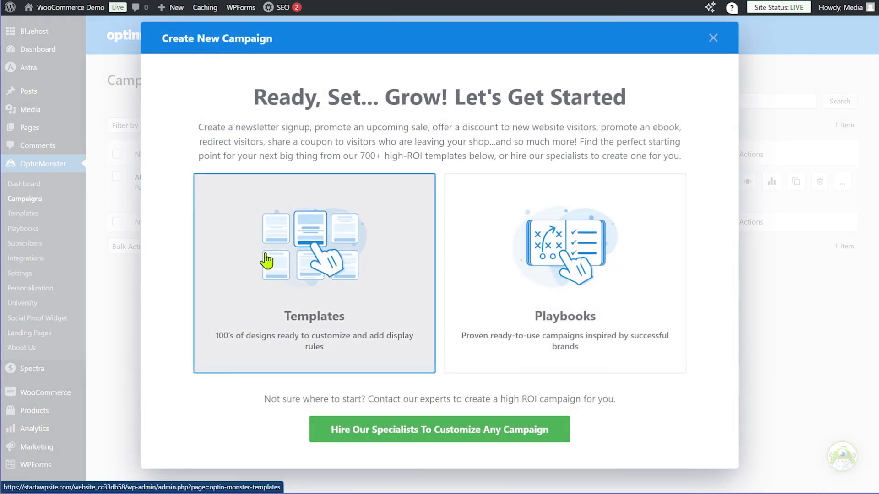
pyautogui.click(333, 239)
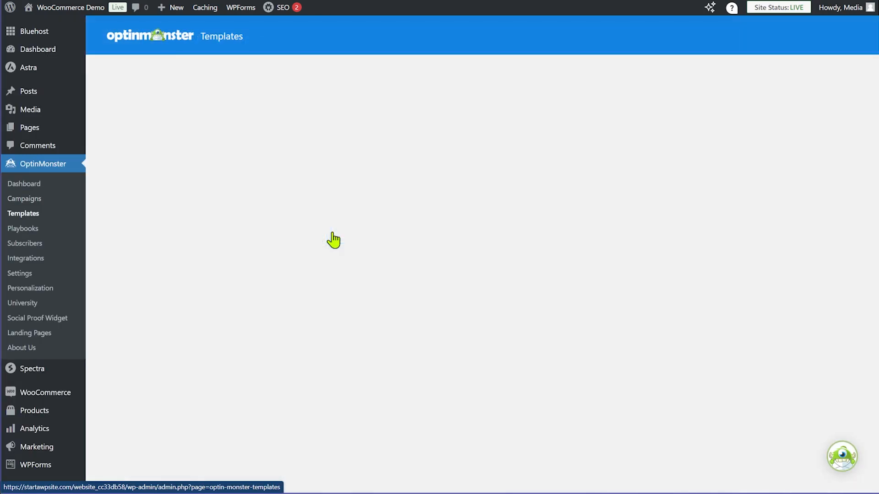
pyautogui.scroll(-4, 269, 151)
pyautogui.scroll(3, 254, 157)
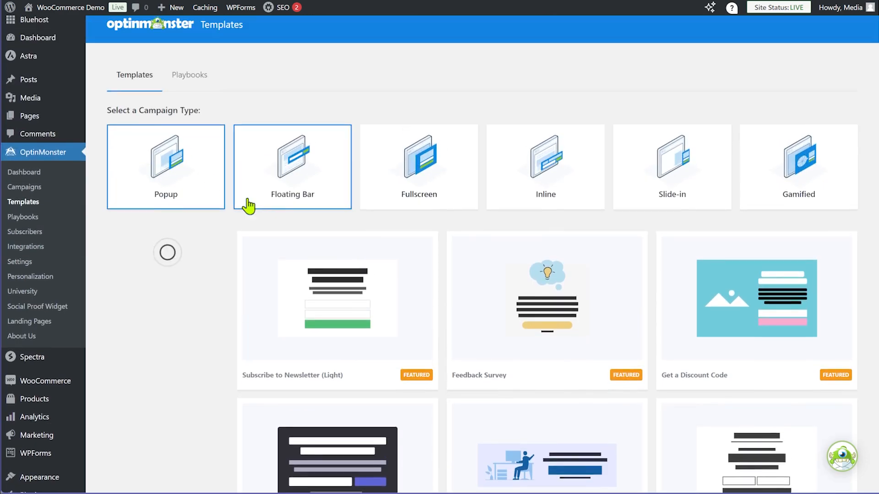
pyautogui.scroll(-6, 516, 255)
pyautogui.scroll(-15, 453, 252)
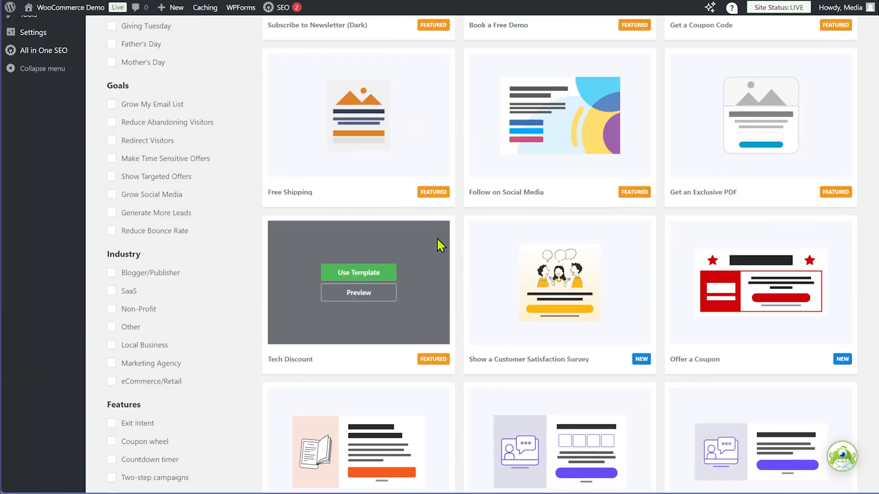
pyautogui.scroll(-8, 461, 236)
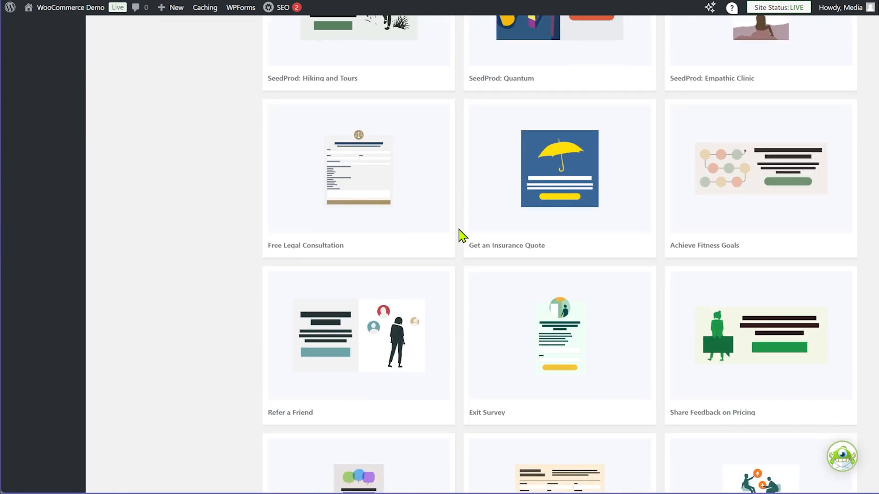
pyautogui.scroll(-5, 463, 236)
pyautogui.scroll(-7, 463, 236)
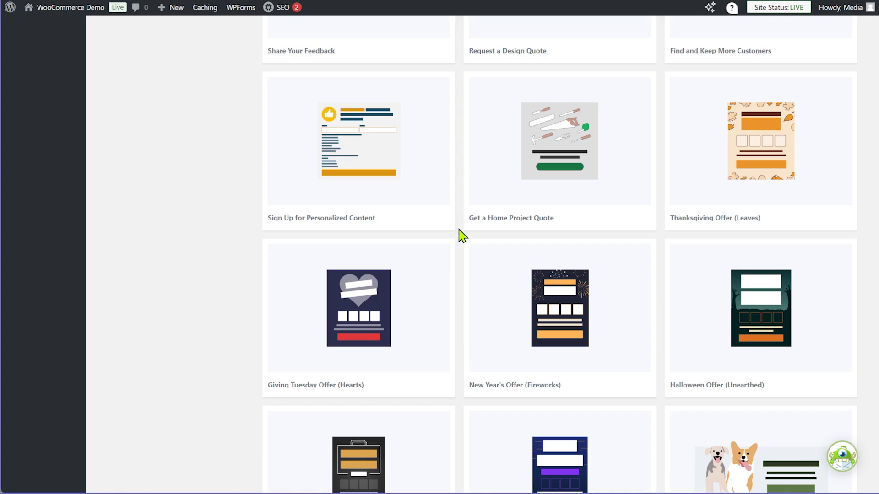
pyautogui.scroll(-13, 462, 236)
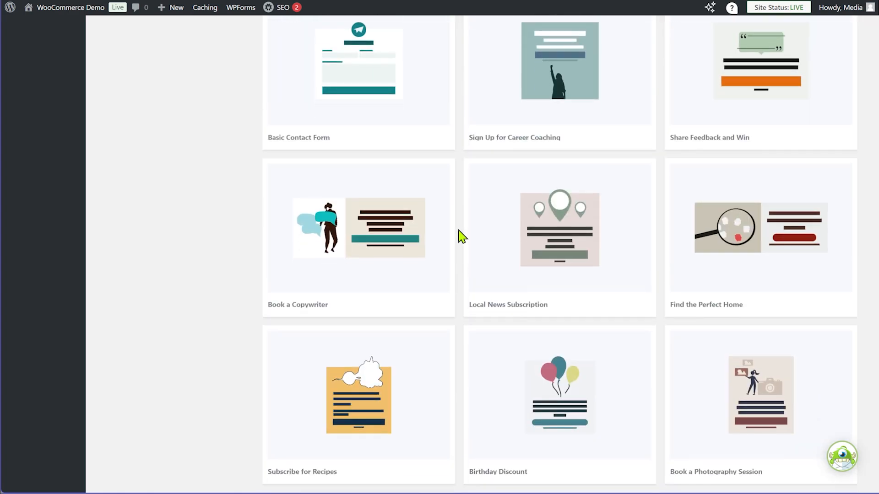
pyautogui.scroll(-6, 463, 236)
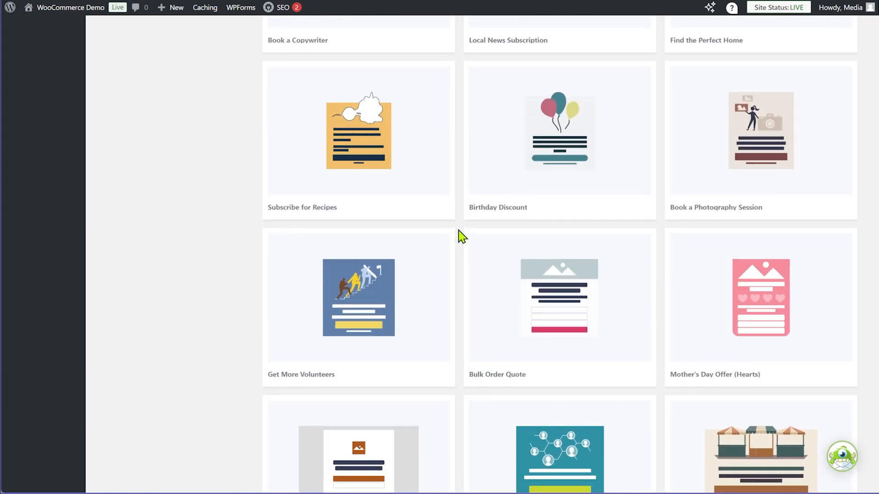
pyautogui.scroll(-15, 461, 235)
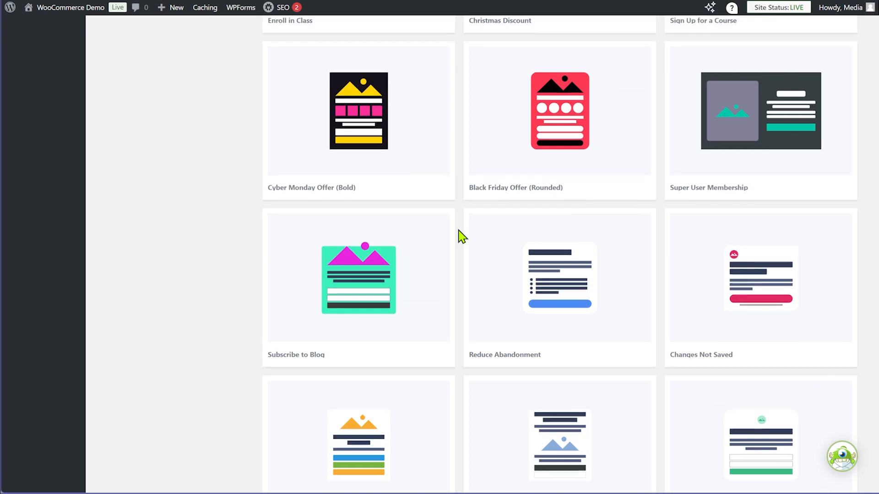
pyautogui.scroll(-2, 461, 235)
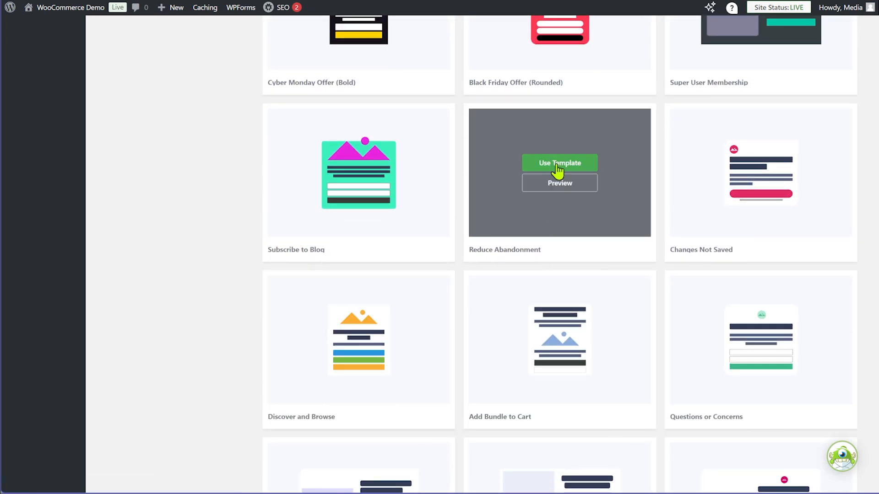
pyautogui.click(558, 165)
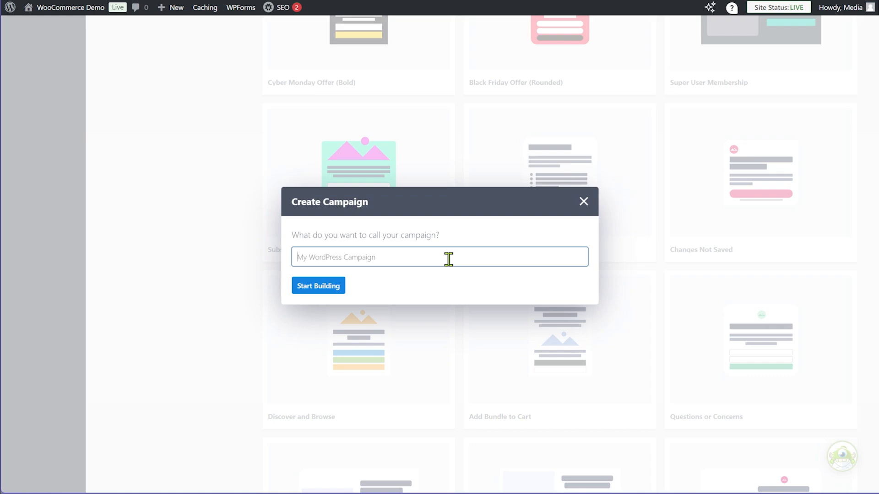
pyautogui.write('Coupon Category')
pyautogui.click(341, 289)
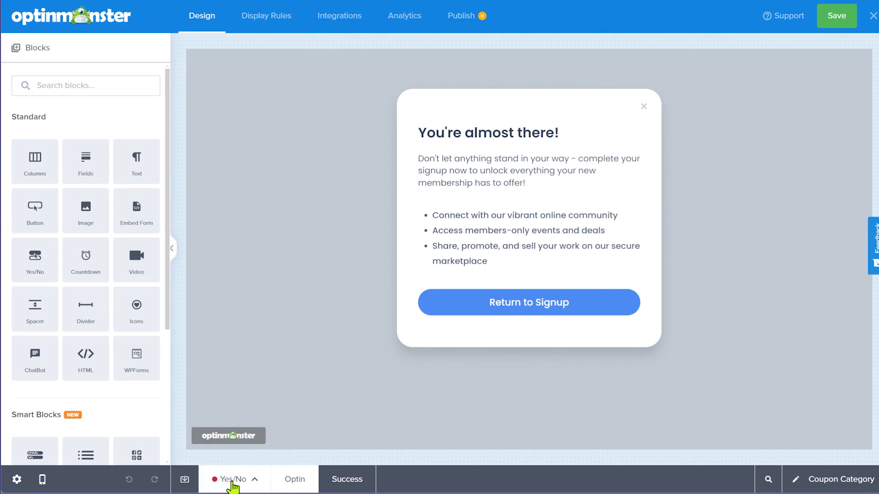
# - Look through the new campaign's Yes/No, Optin and Success views and return to the Optin view
pyautogui.click(232, 481)
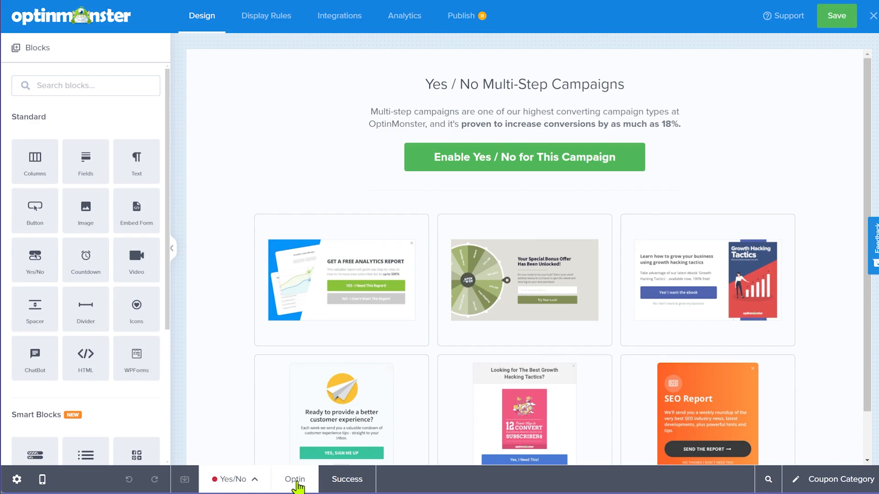
pyautogui.click(295, 486)
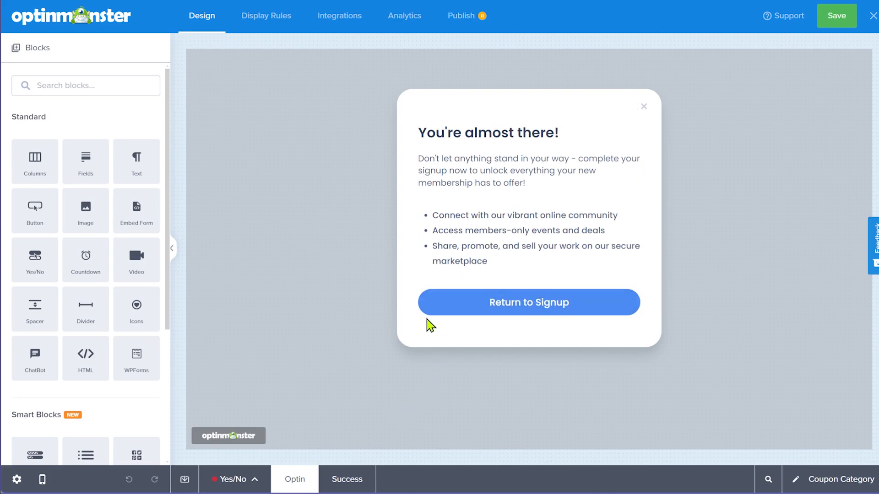
pyautogui.click(342, 478)
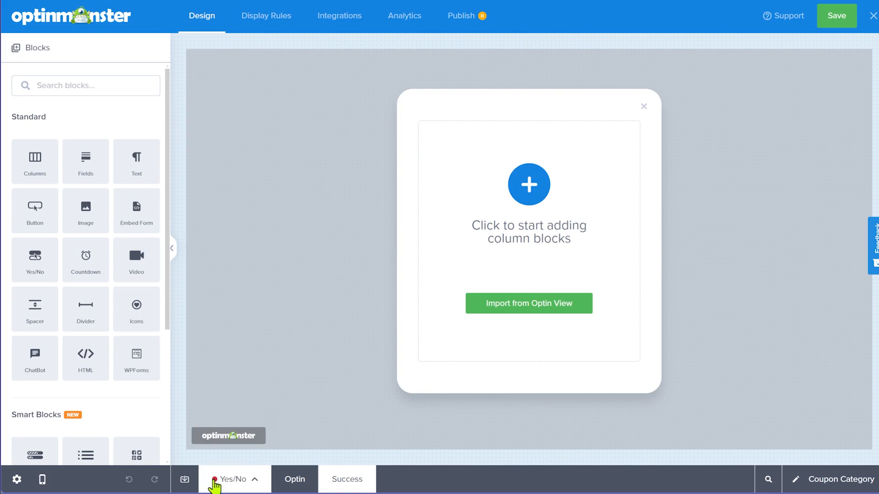
pyautogui.click(295, 480)
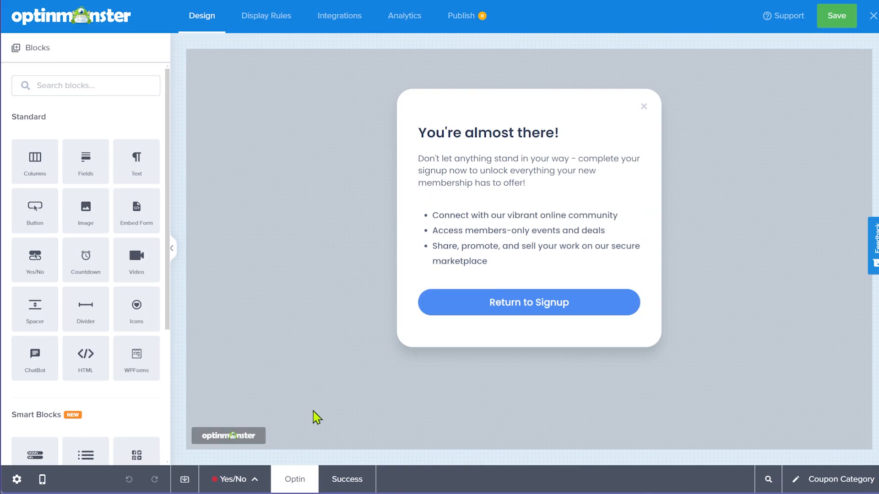
pyautogui.click(346, 479)
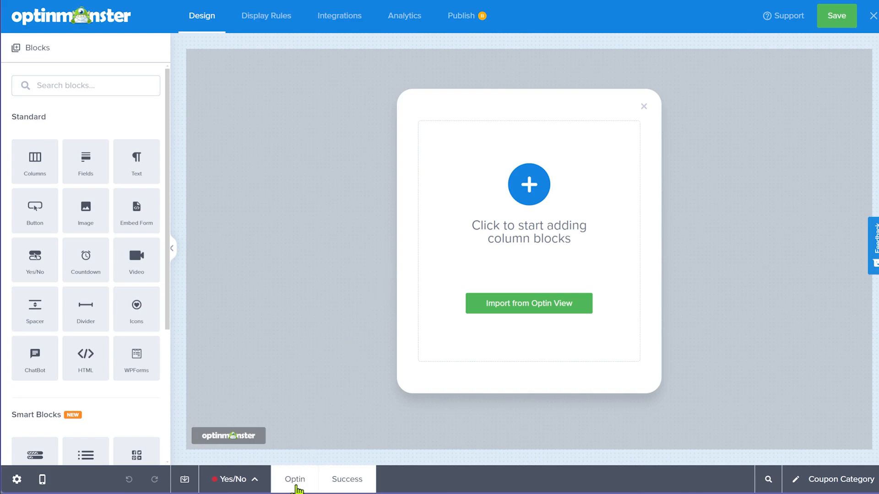
pyautogui.click(295, 488)
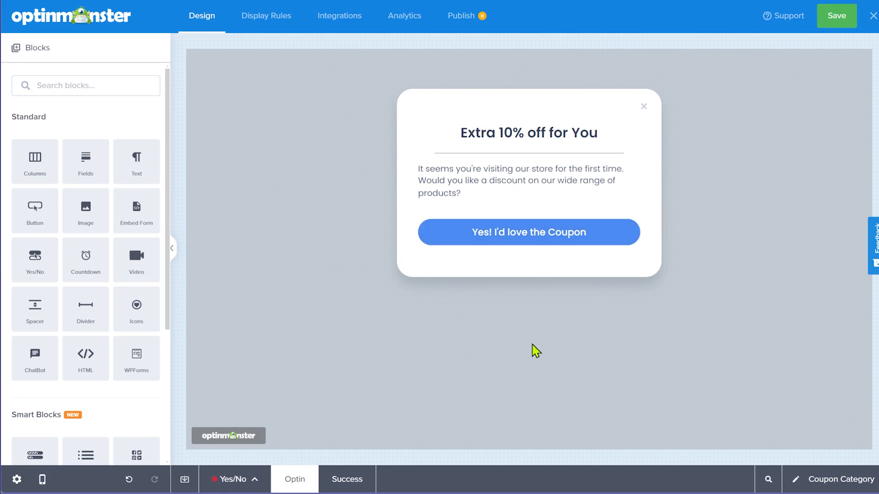
# - Examine the button settings on the Optin and Success views, then compare both views of the coupon popup
pyautogui.click(579, 241)
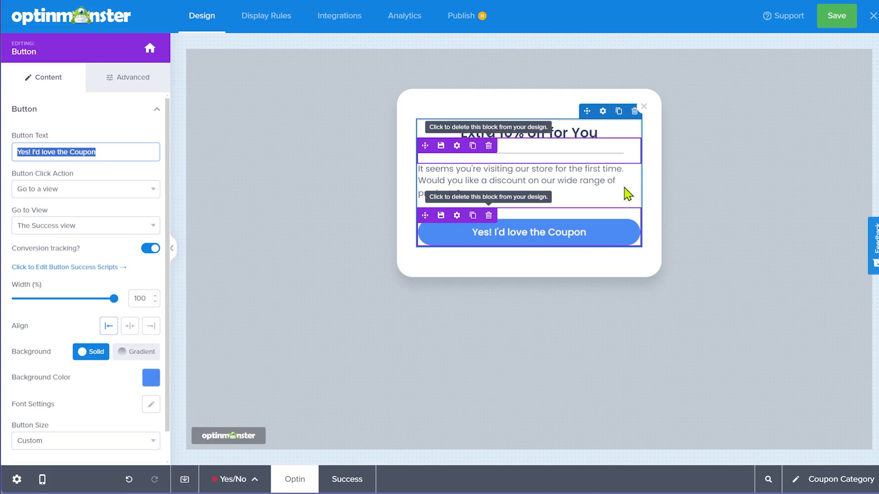
pyautogui.click(577, 272)
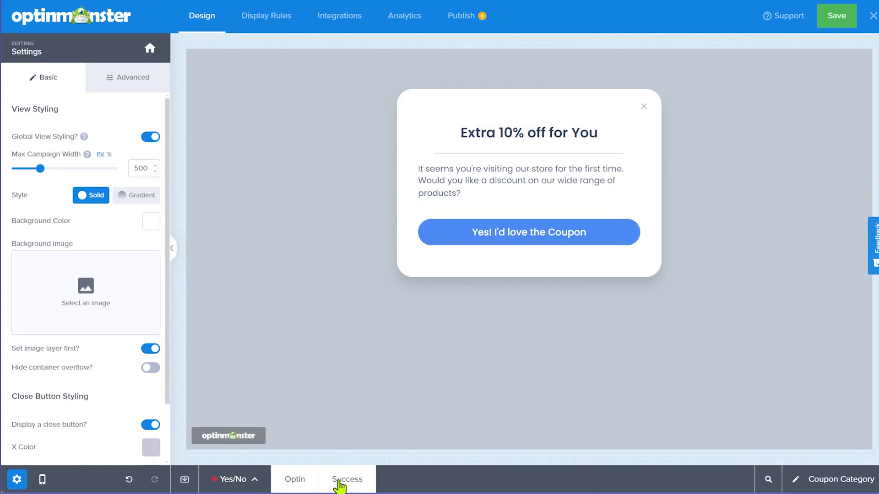
pyautogui.click(339, 479)
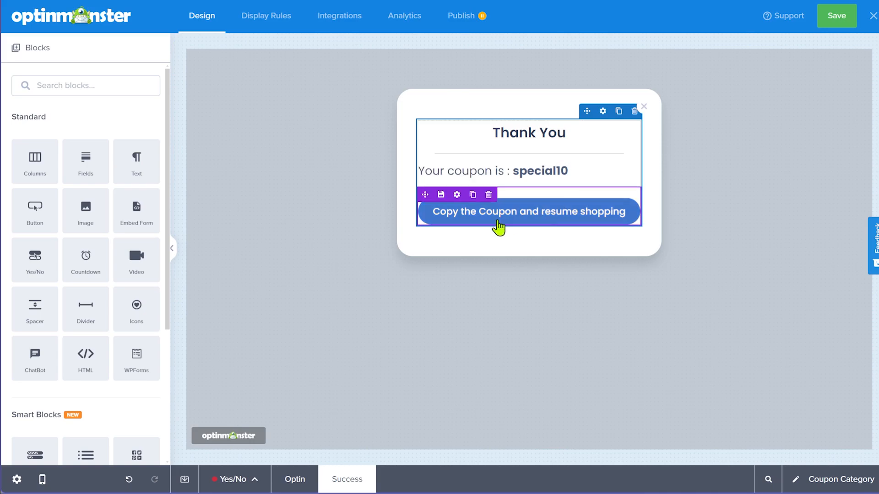
pyautogui.click(525, 222)
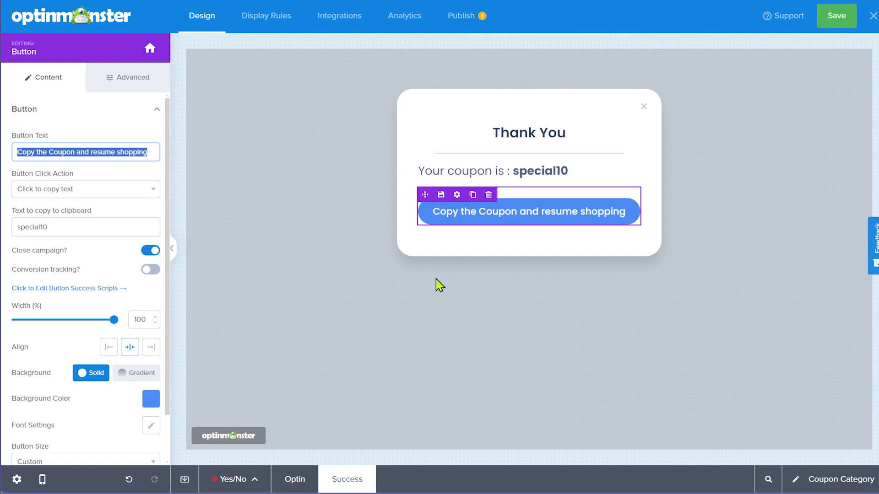
pyautogui.click(297, 481)
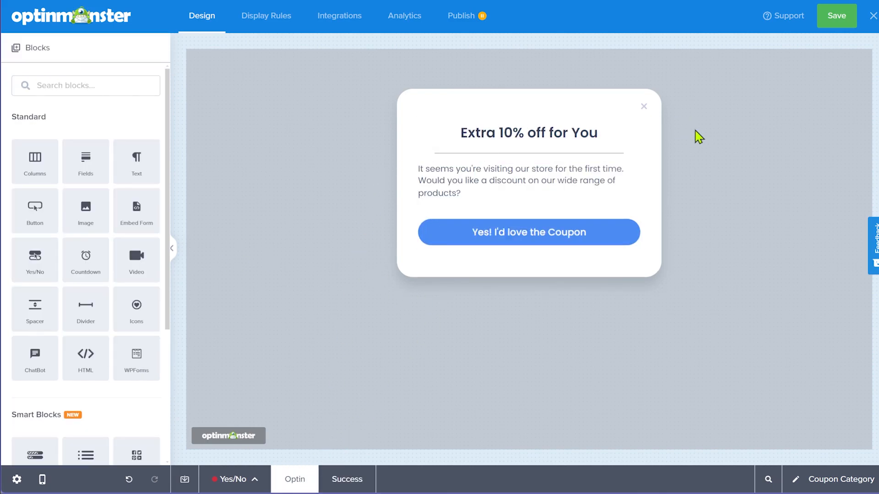
pyautogui.click(349, 480)
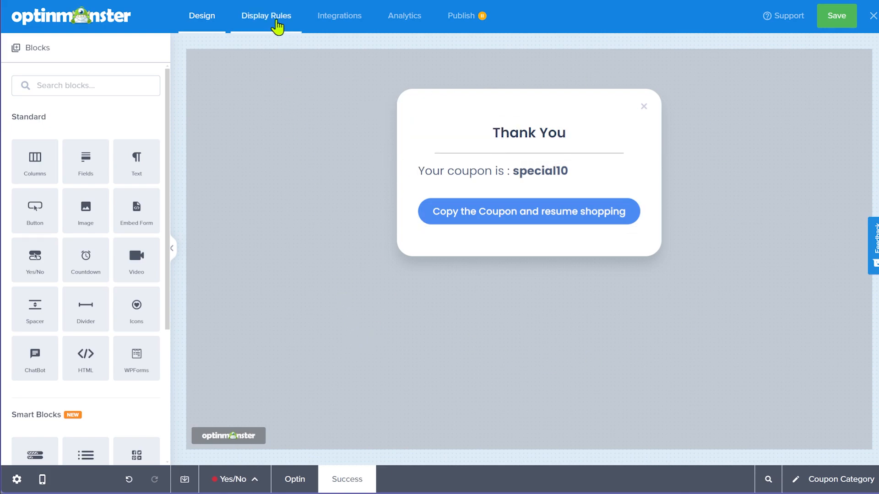
# - Set the display rules to at least 30 seconds on page and a current URL path that contains shop-2
pyautogui.click(277, 22)
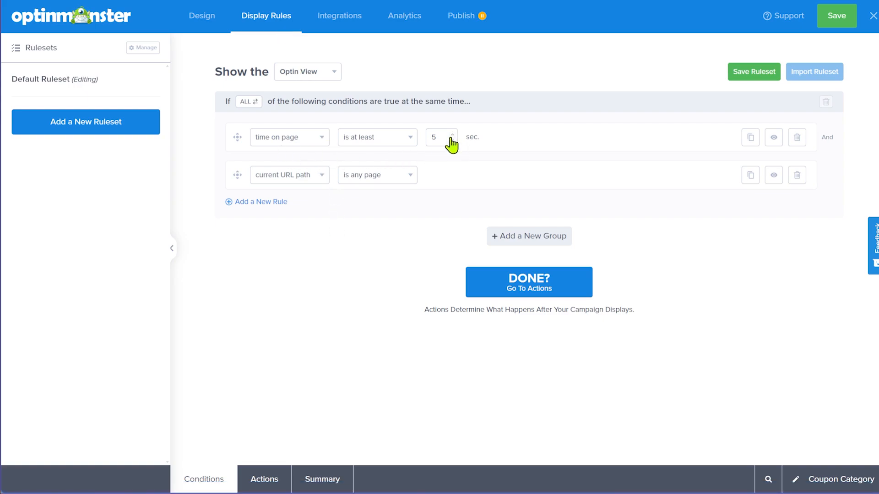
pyautogui.doubleClick(430, 137)
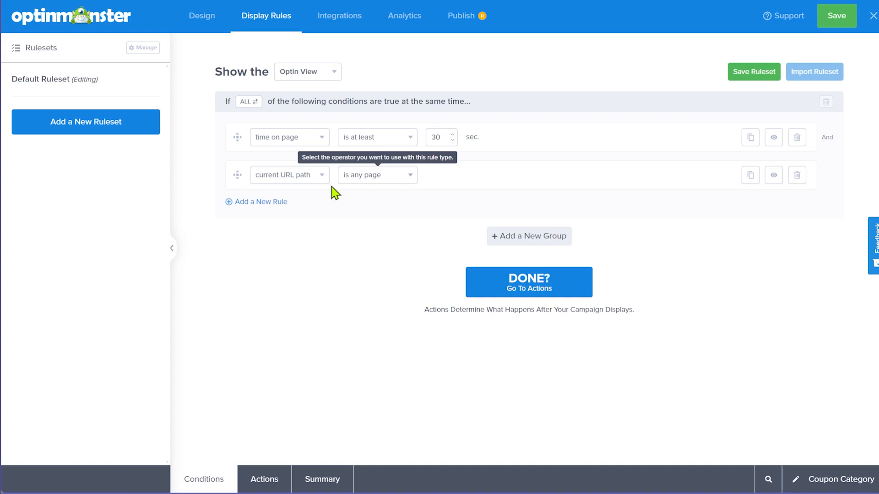
pyautogui.click(403, 179)
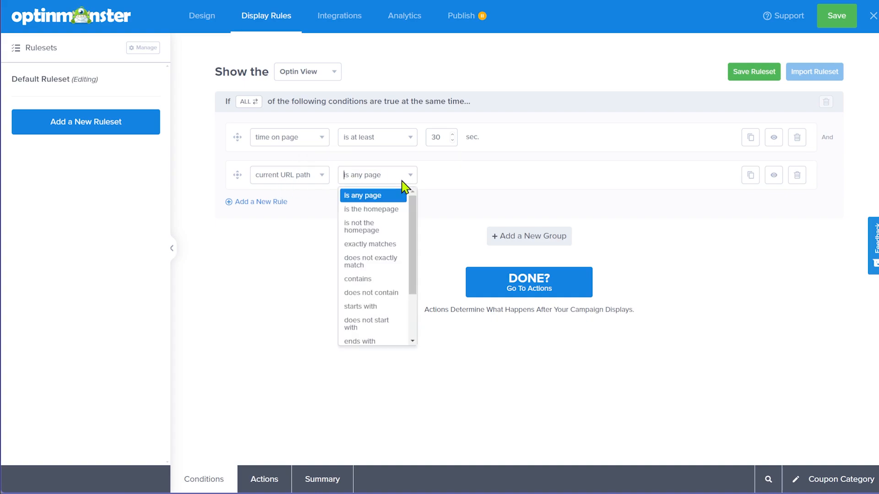
pyautogui.click(382, 277)
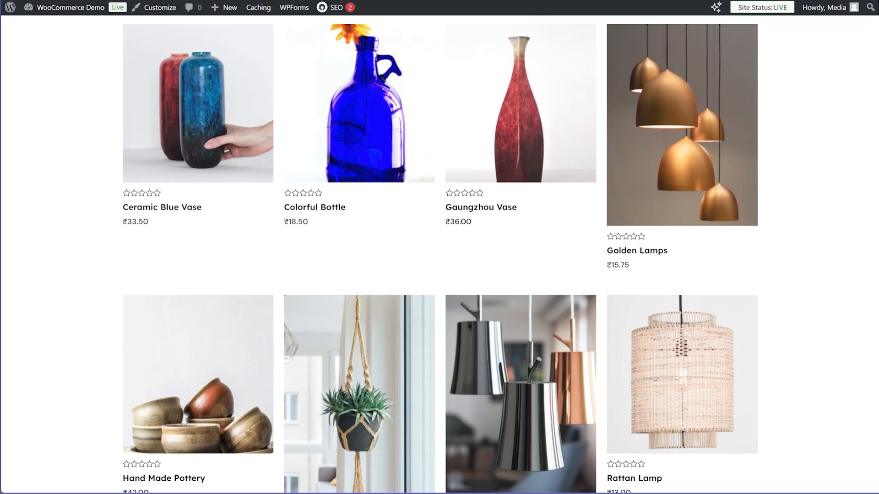
pyautogui.moveTo(648, 92); pyautogui.dragTo(709, 96)
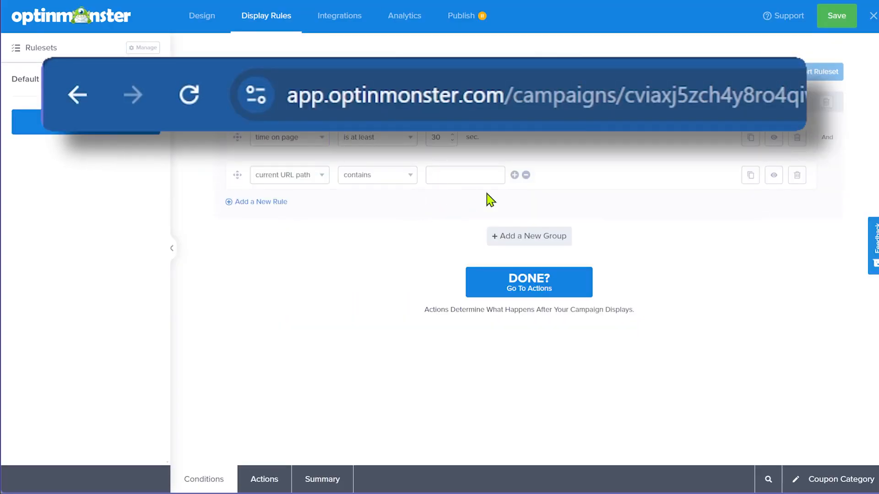
pyautogui.write('shop-2/')
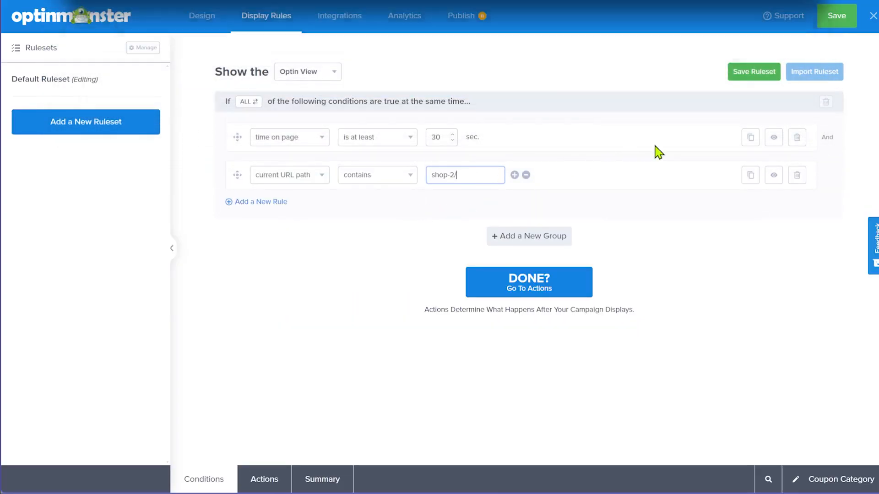
pyautogui.click(318, 316)
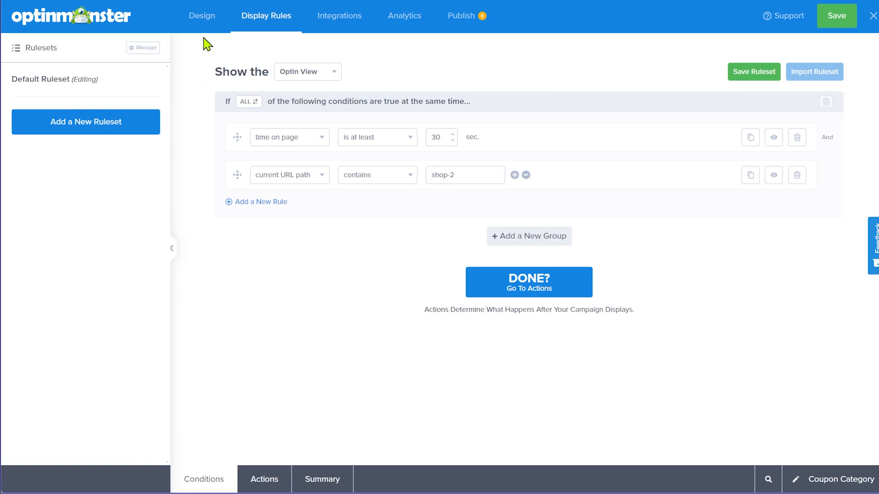
pyautogui.click(202, 17)
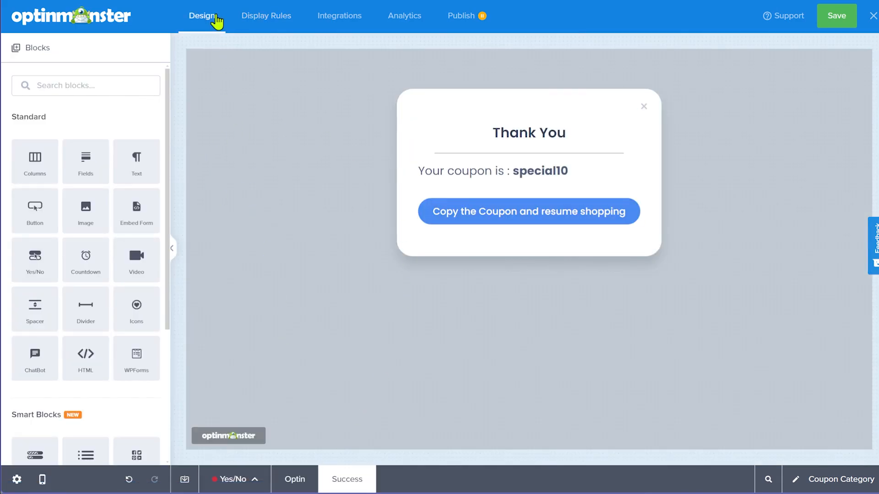
pyautogui.click(266, 16)
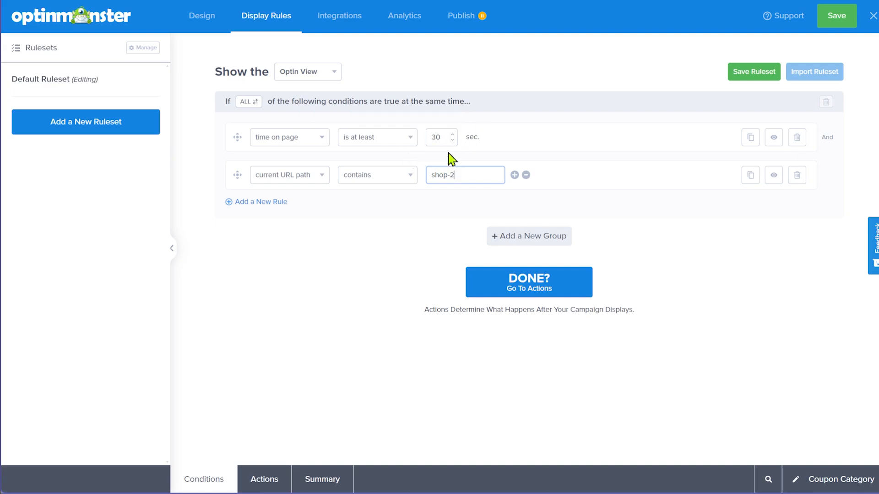
pyautogui.click(370, 255)
pyautogui.write('-2')
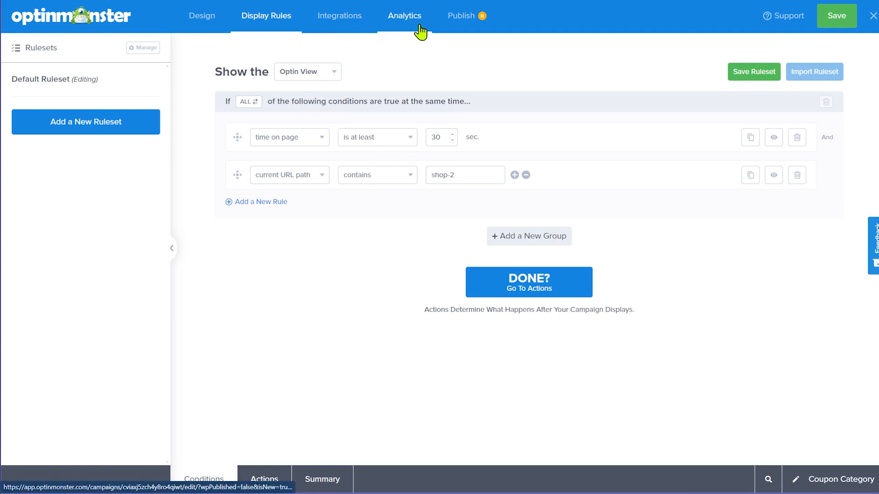
# - Set the Coupon Category campaign's publish status to Publish, save it and make it live on the site
pyautogui.click(474, 29)
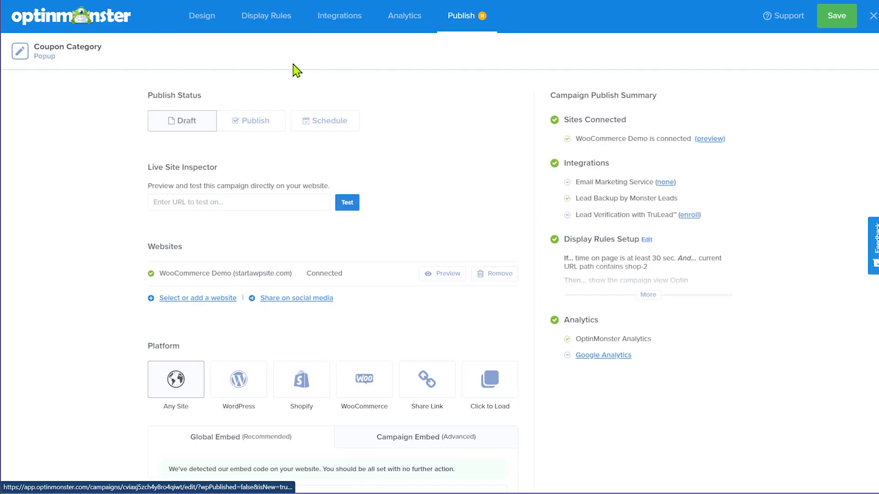
pyautogui.click(257, 129)
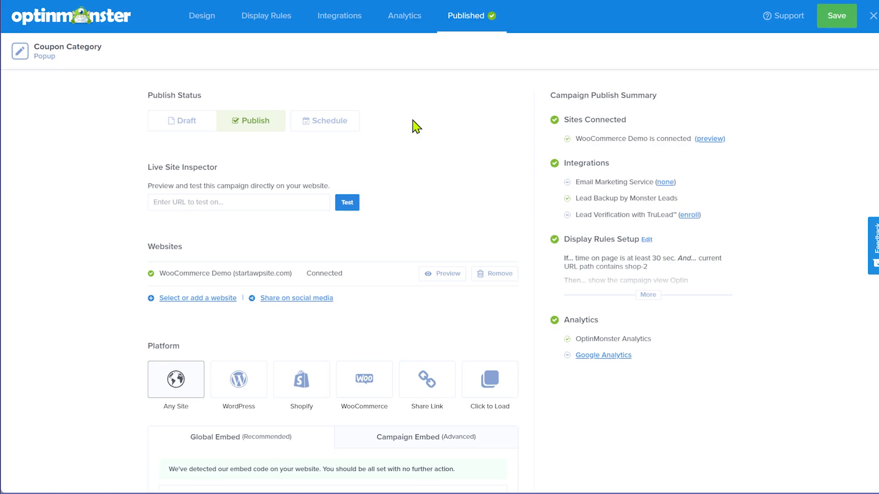
pyautogui.click(853, 23)
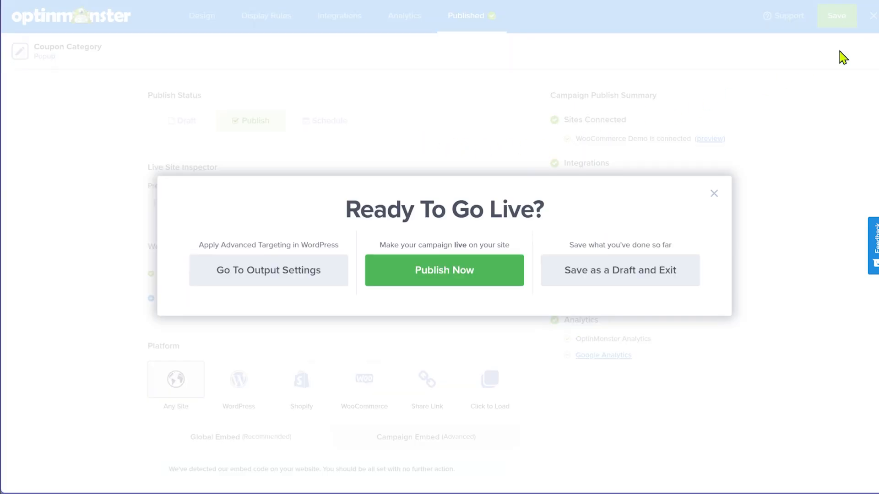
pyautogui.click(438, 279)
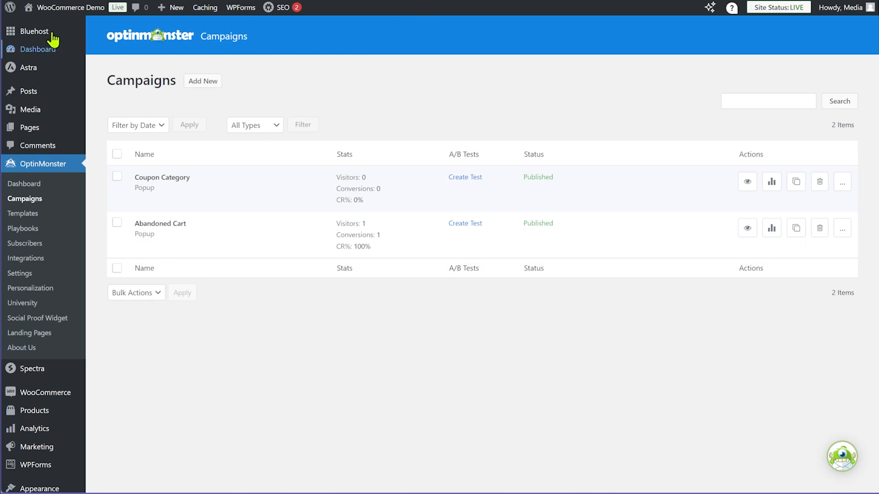
# - Open the store's shop page in a new tab, browse until the coupon popup appears, and copy the coupon to resume shopping
pyautogui.moveTo(55, 8)
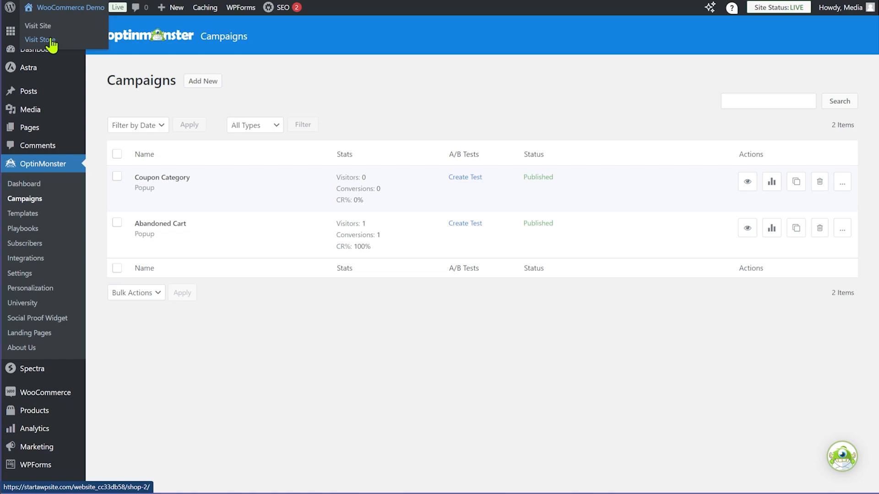
pyautogui.rightClick(52, 43)
pyautogui.click(80, 49)
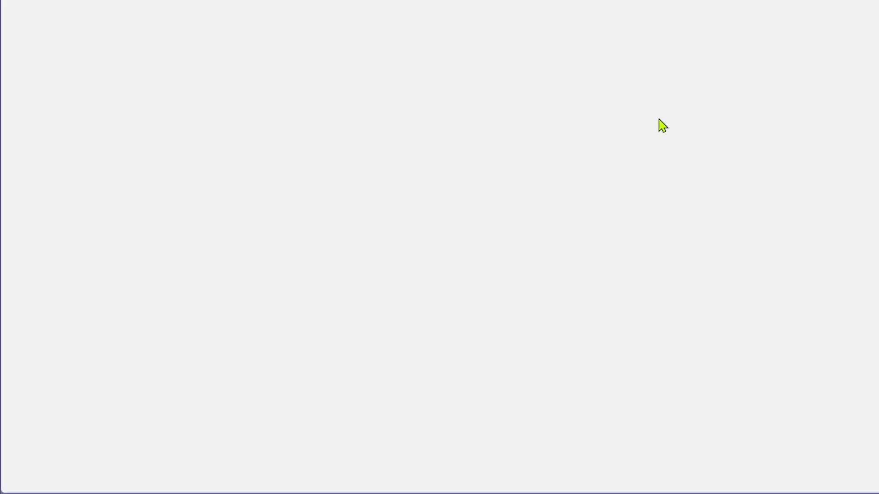
pyautogui.scroll(-7, 834, 206)
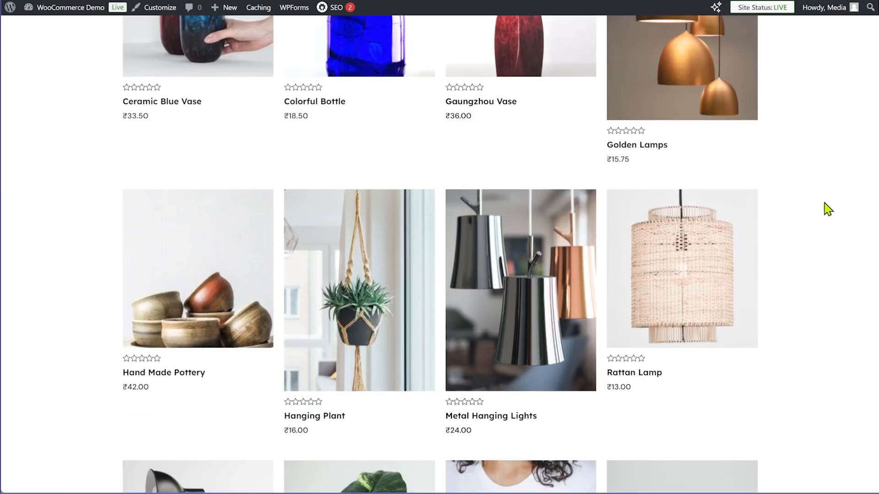
pyautogui.scroll(-8, 815, 211)
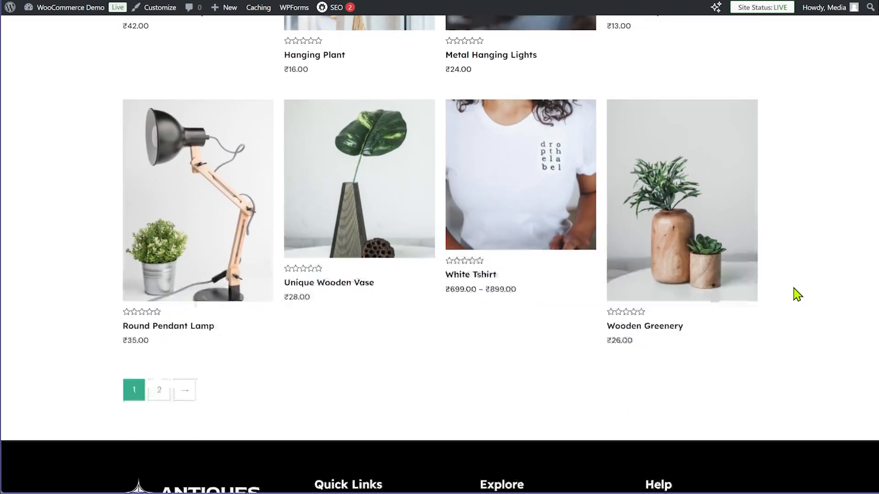
pyautogui.scroll(12, 794, 295)
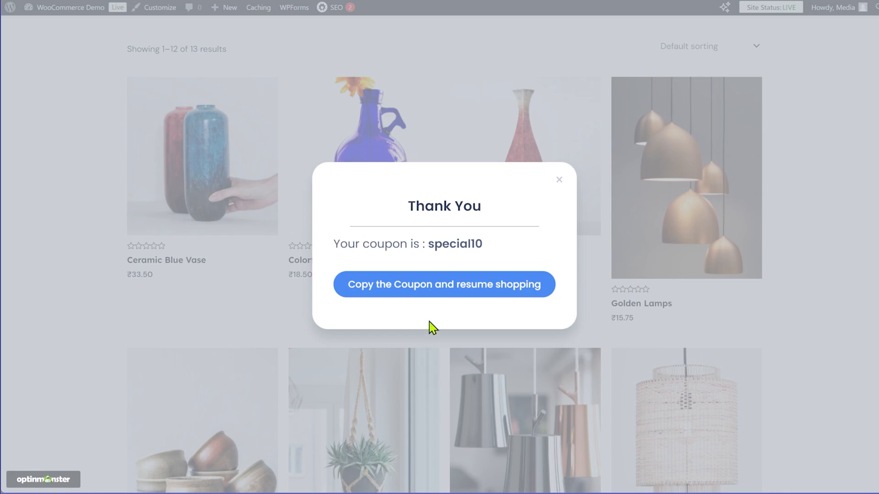
pyautogui.click(459, 298)
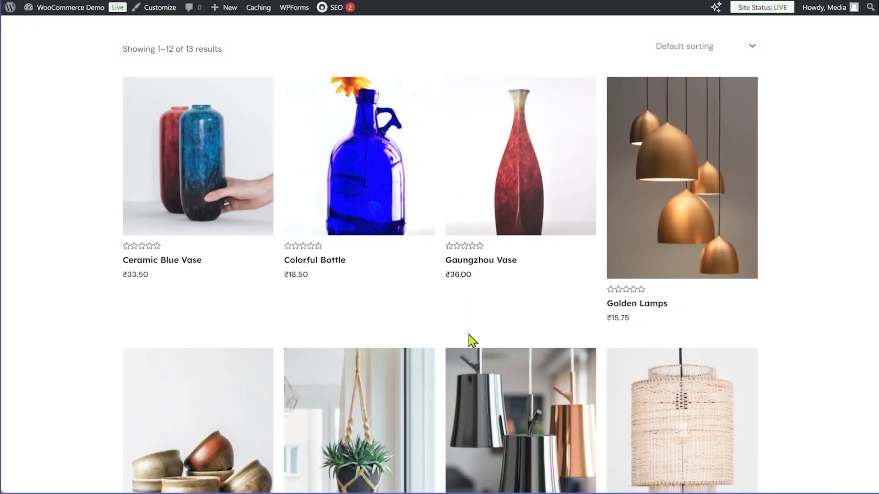
# - Open the store's cart page and look over its items and cart totals
pyautogui.scroll(4, 588, 294)
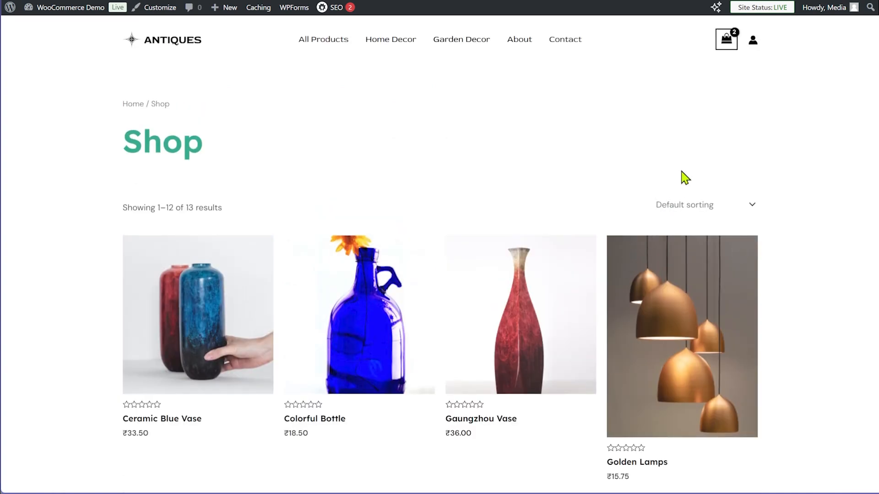
pyautogui.click(732, 46)
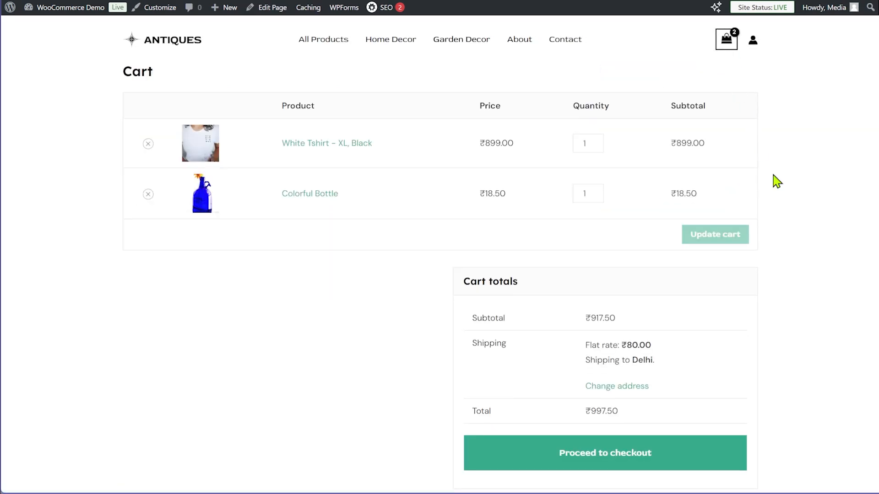
pyautogui.scroll(-3, 757, 329)
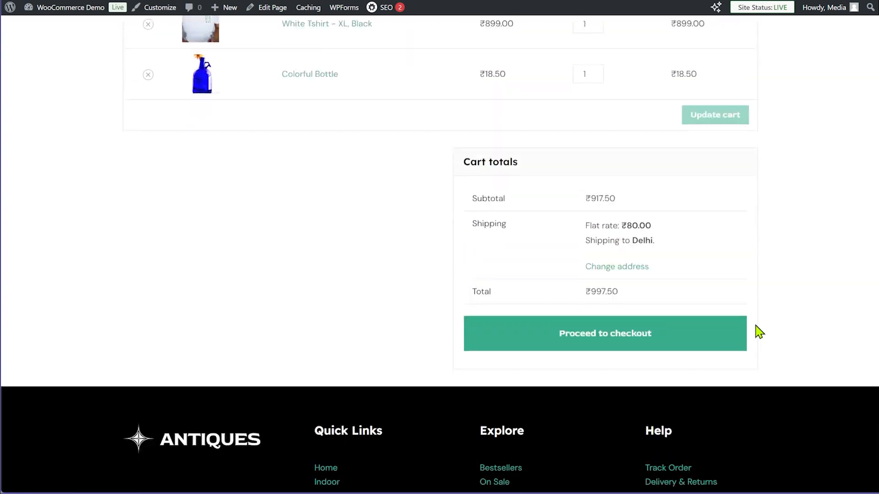
pyautogui.scroll(3, 757, 330)
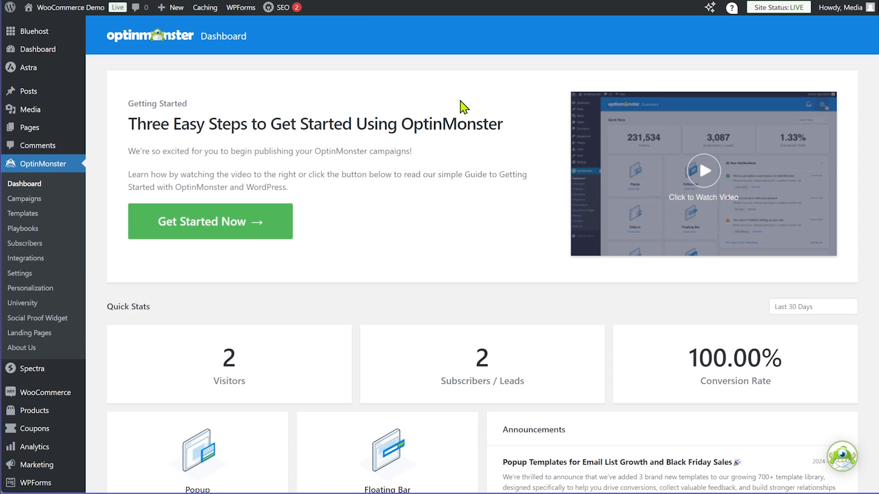
# - Open the lamp coupon for editing from the WooCommerce coupon list and view its Buy X Get X deal
pyautogui.moveTo(44, 432)
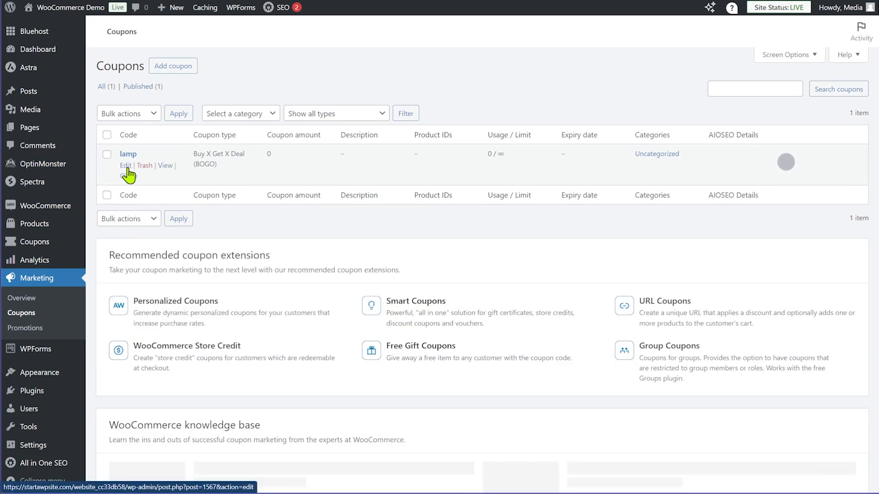
pyautogui.click(126, 166)
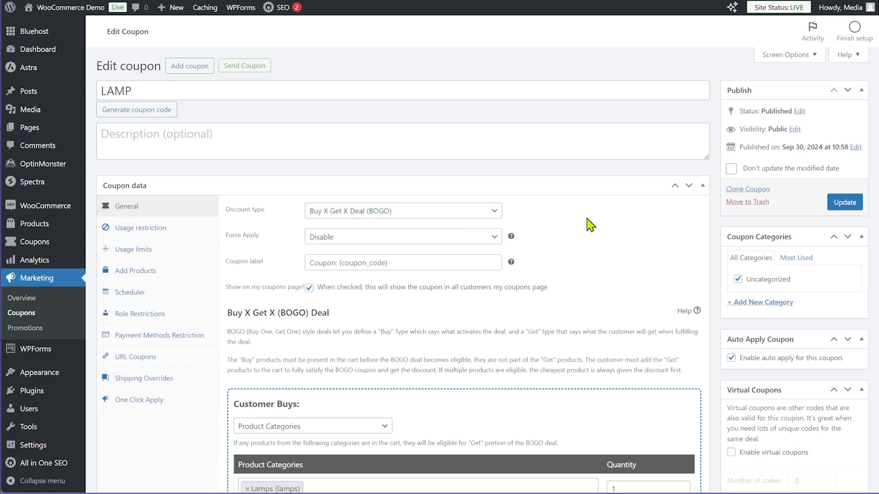
pyautogui.scroll(-2, 579, 224)
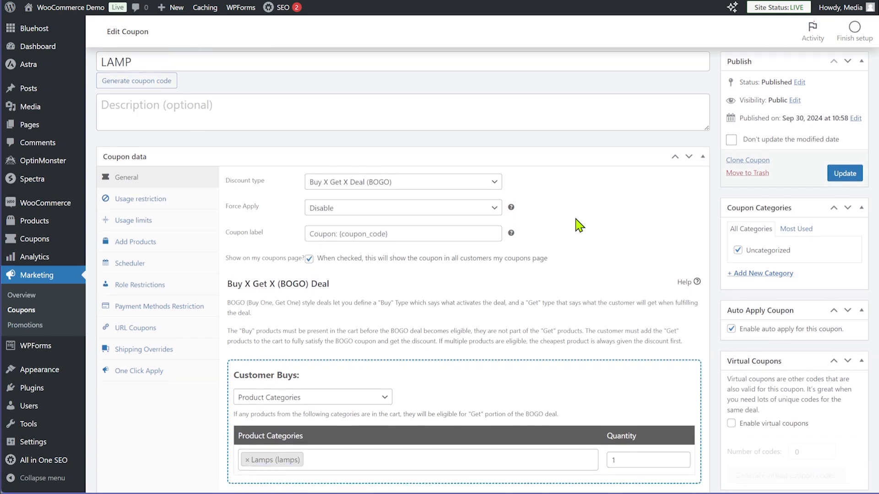
pyautogui.scroll(-2, 392, 135)
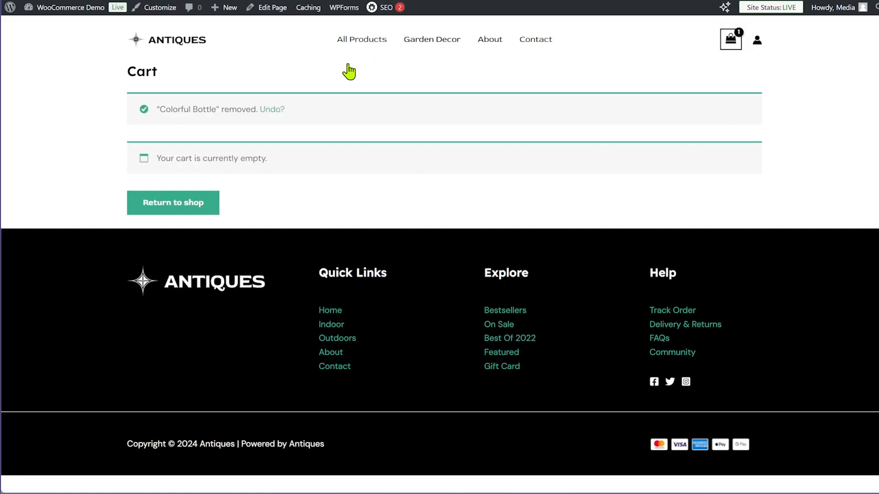
# - Open the store's All Products page and browse the lamps and vases covered by the deal
pyautogui.click(328, 56)
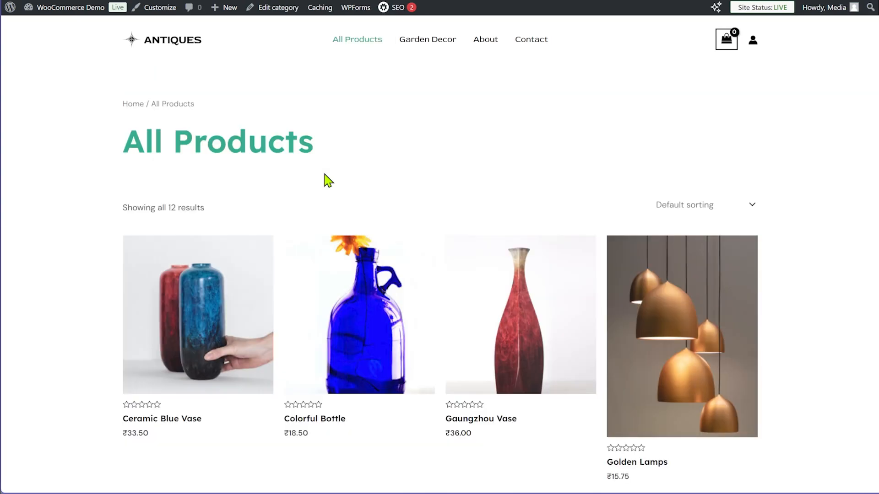
pyautogui.scroll(-6, 448, 264)
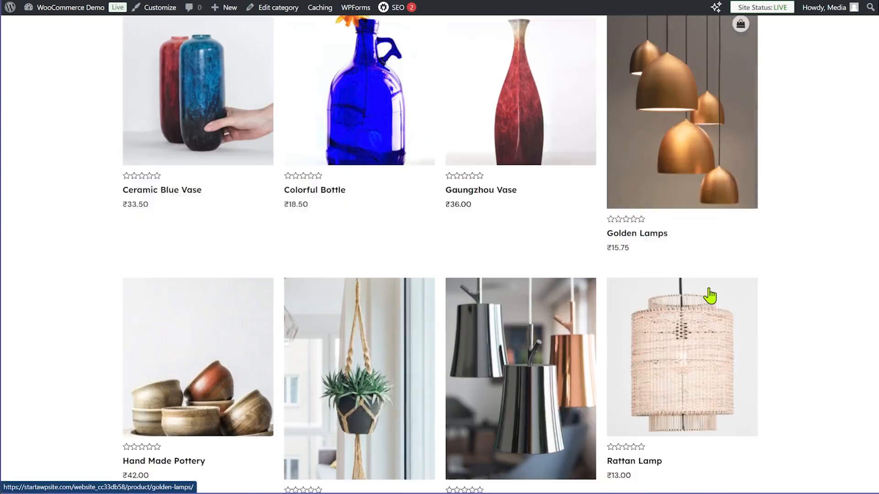
pyautogui.scroll(-4, 690, 314)
pyautogui.scroll(-1, 730, 335)
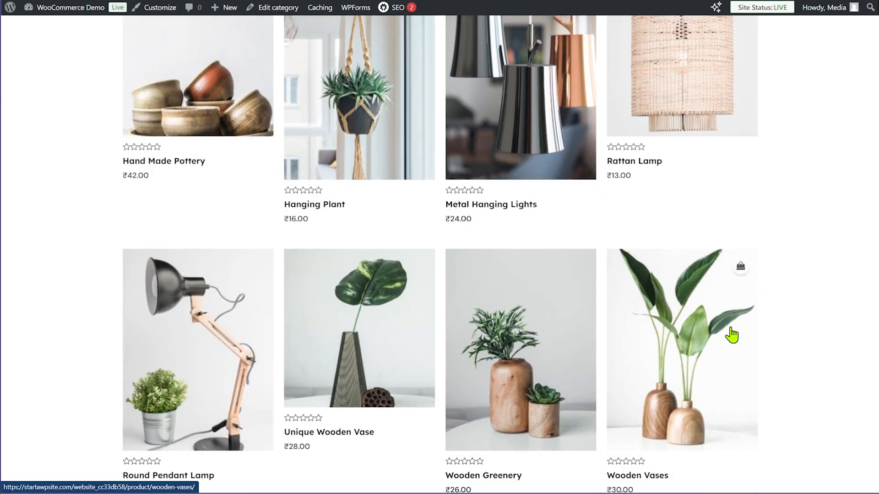
pyautogui.scroll(3, 751, 360)
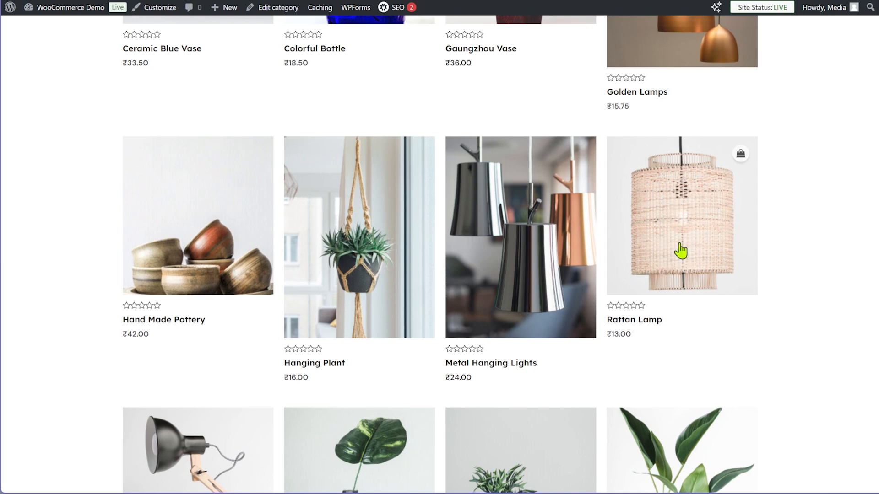
pyautogui.scroll(3, 458, 330)
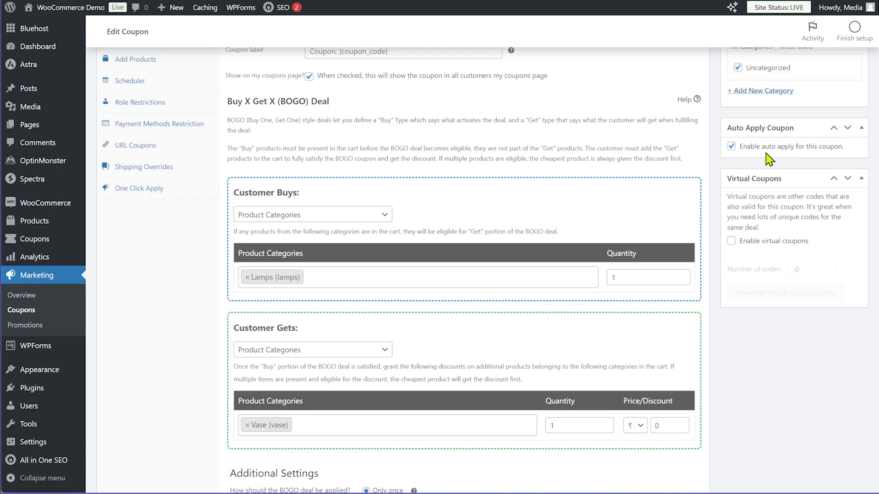
# - Review the lamp coupon's auto apply option, Customer Buys and Customer Gets categories, and additional BOGO settings
pyautogui.scroll(-5, 700, 252)
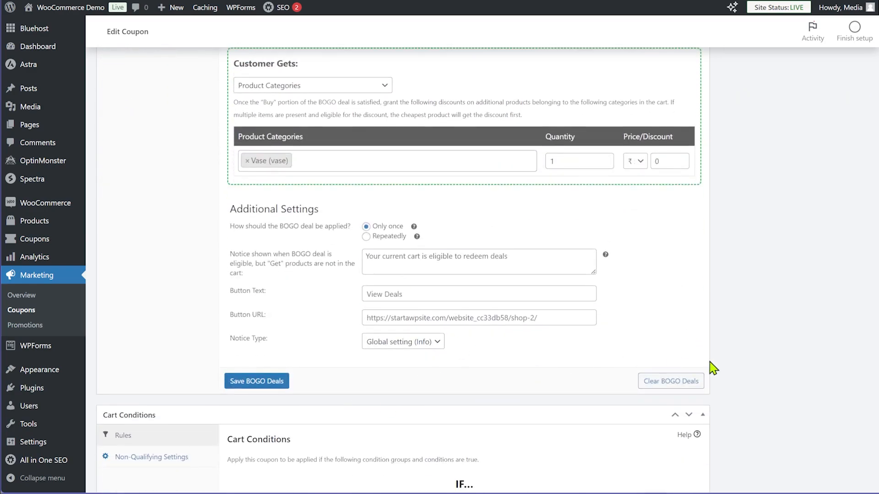
pyautogui.scroll(4, 711, 366)
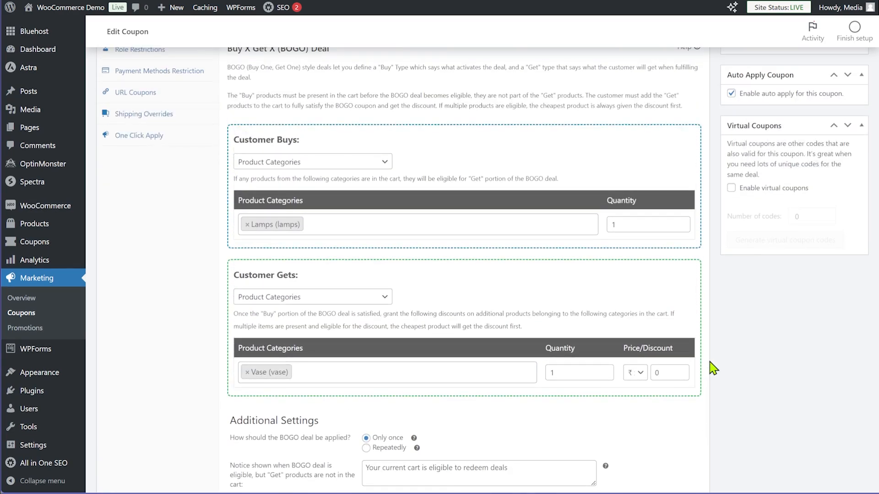
pyautogui.scroll(3, 712, 368)
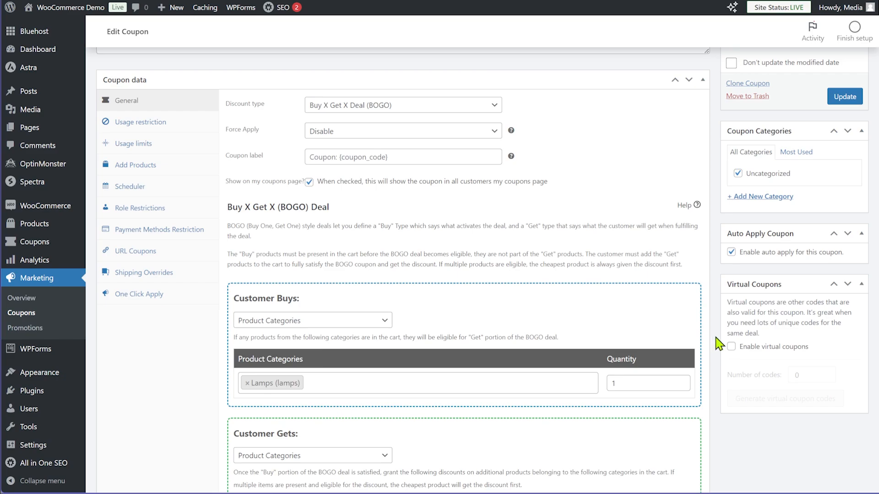
pyautogui.scroll(2, 718, 344)
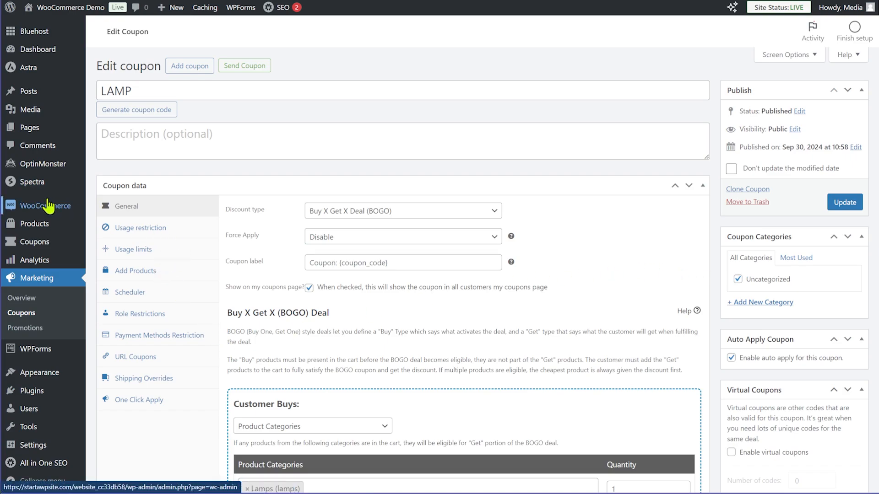
# - Create a new OptinMonster popup campaign named BOGO from the Get a Discount Code template
pyautogui.moveTo(44, 166)
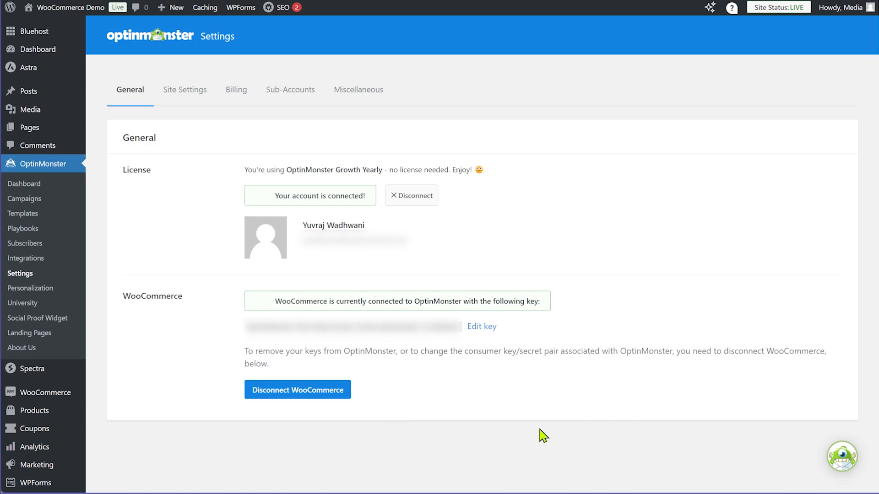
pyautogui.click(50, 199)
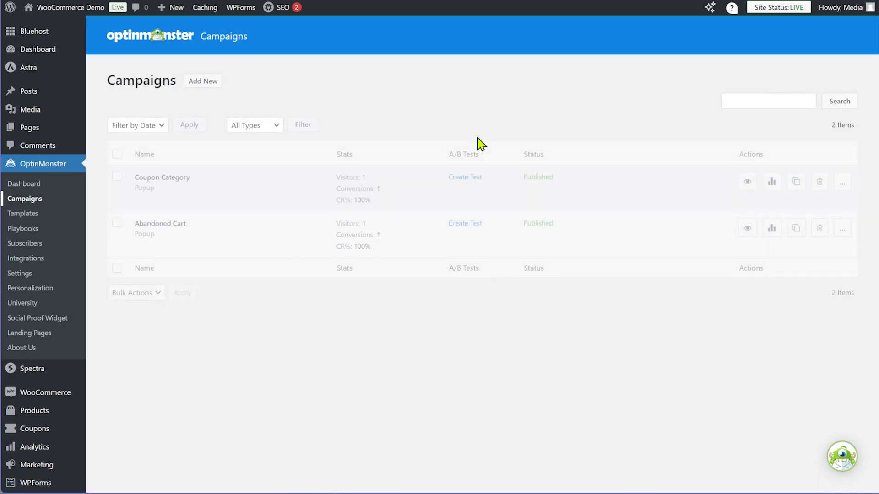
pyautogui.click(207, 86)
pyautogui.click(290, 263)
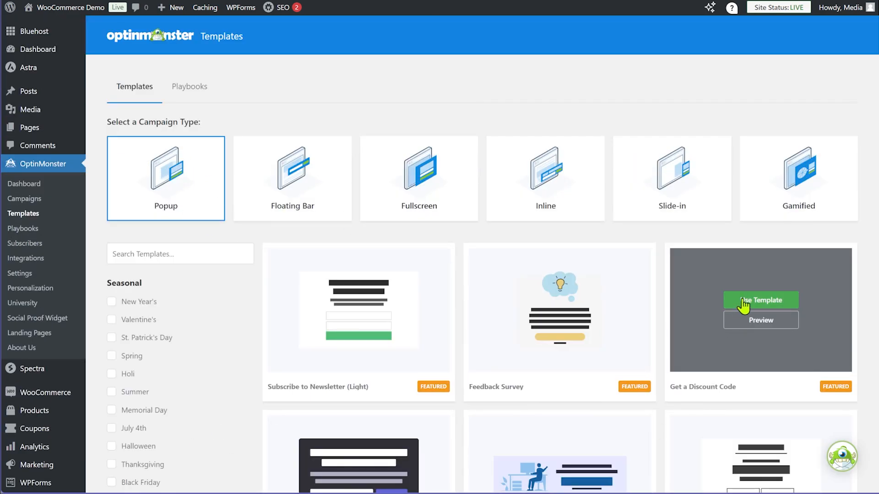
pyautogui.click(744, 301)
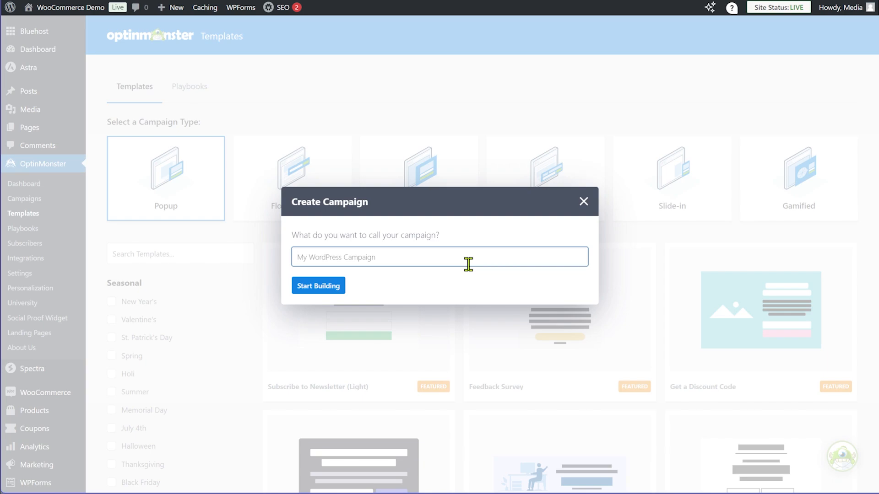
pyautogui.write('BOGO')
pyautogui.click(336, 285)
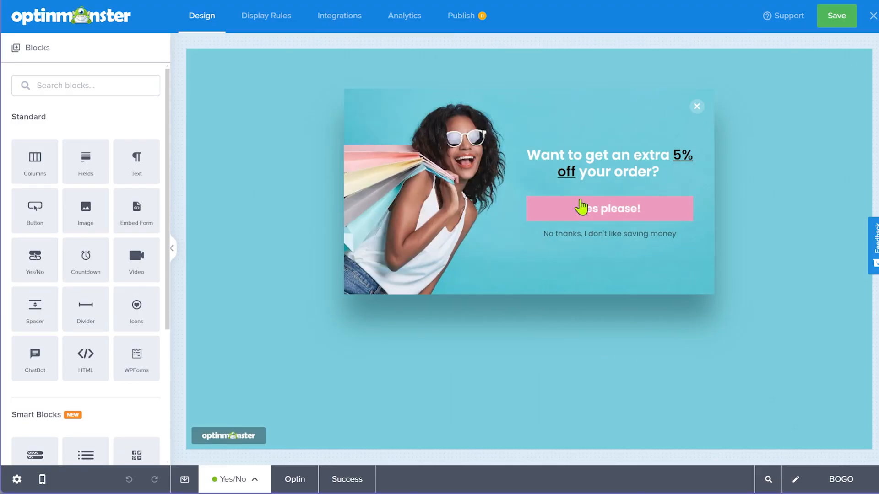
# - Change the Yes/No view's heading to "Want to get an extra product for free?"
pyautogui.click(313, 476)
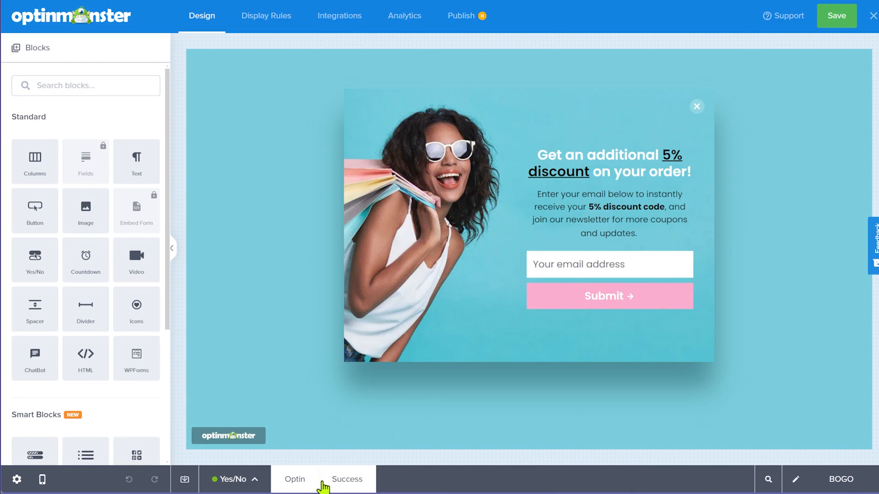
pyautogui.click(338, 479)
pyautogui.click(267, 474)
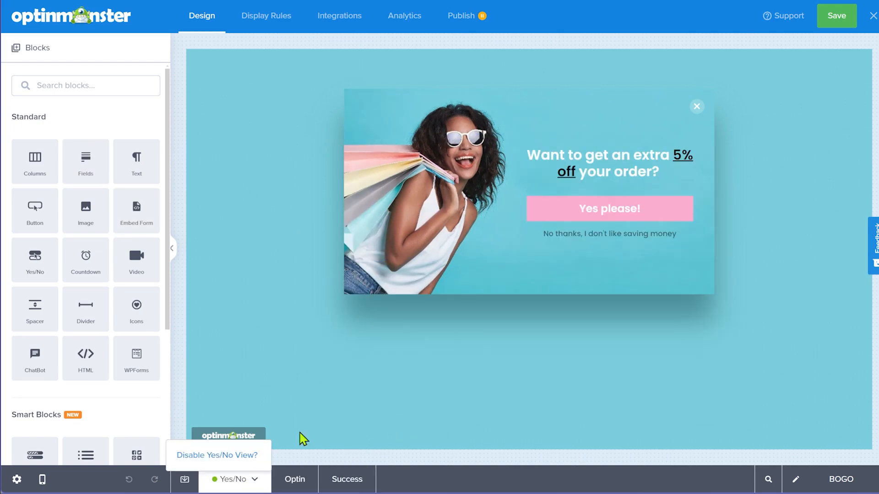
pyautogui.click(600, 176)
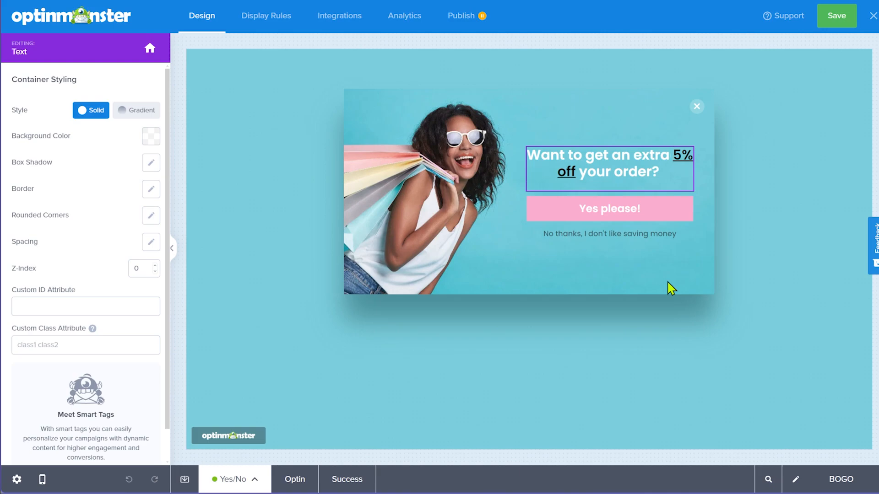
pyautogui.hotkey('ctrl', 'shift', 'End')
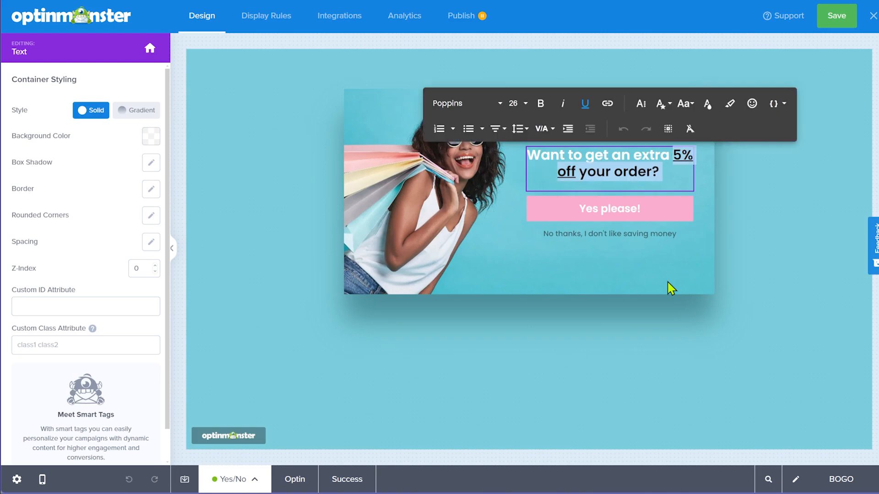
pyautogui.write('product')
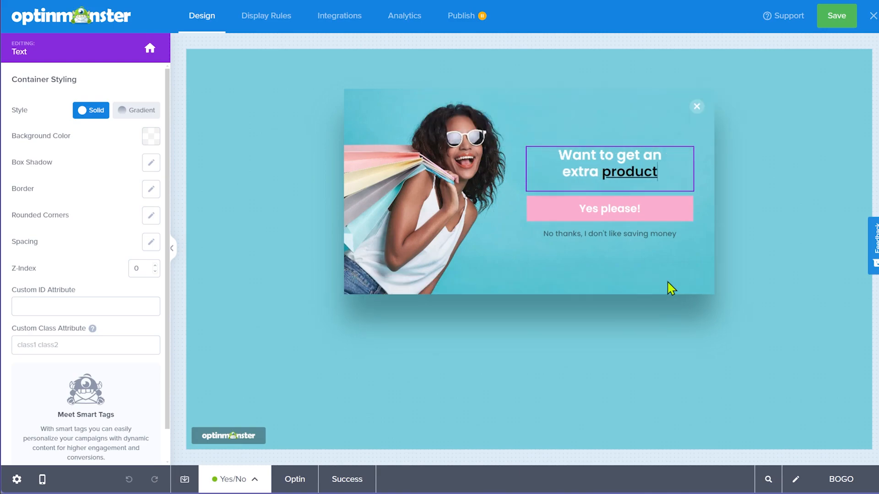
pyautogui.write(' for free?')
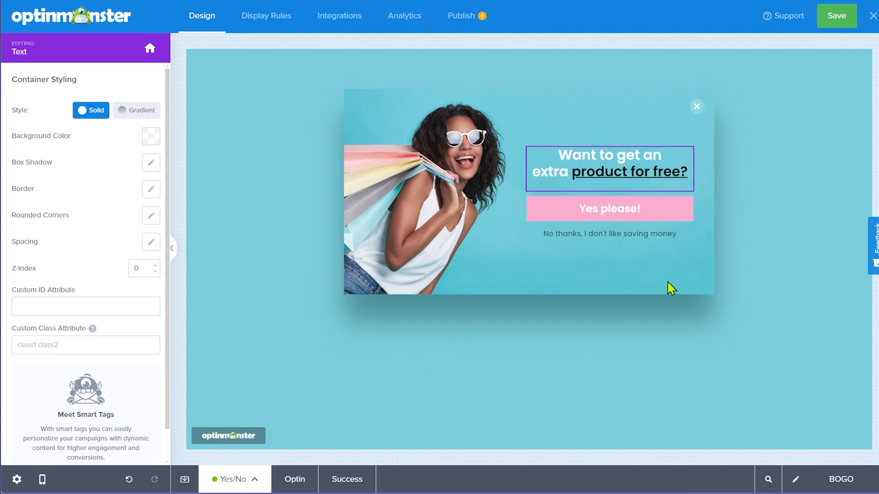
# - Copy "product for free?" from the Yes/No heading into the Optin view's heading so it reads "Get an additional product for free?"
pyautogui.click(295, 479)
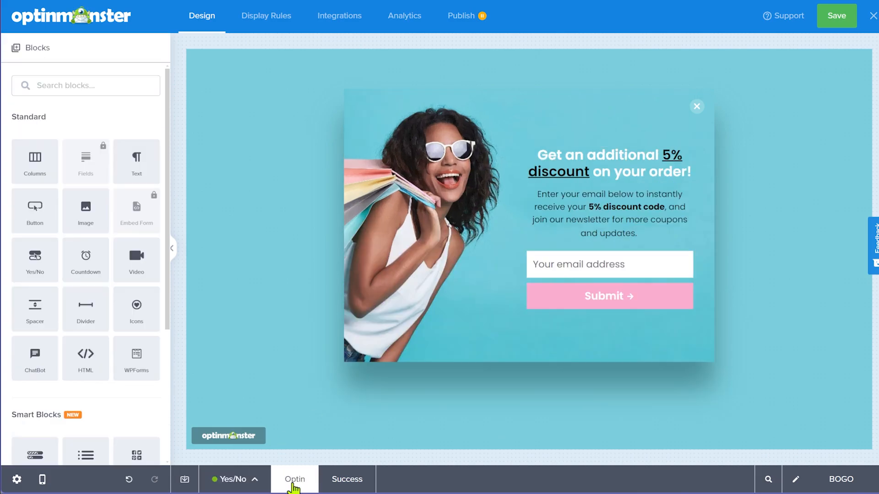
pyautogui.click(646, 155)
pyautogui.click(233, 480)
pyautogui.click(603, 176)
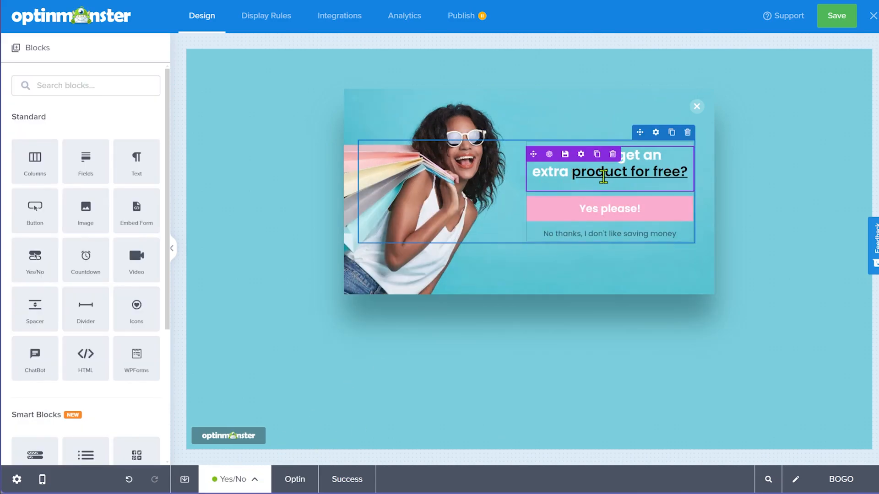
pyautogui.moveTo(575, 175); pyautogui.dragTo(686, 172)
pyautogui.hotkey('ctrl', 'c')
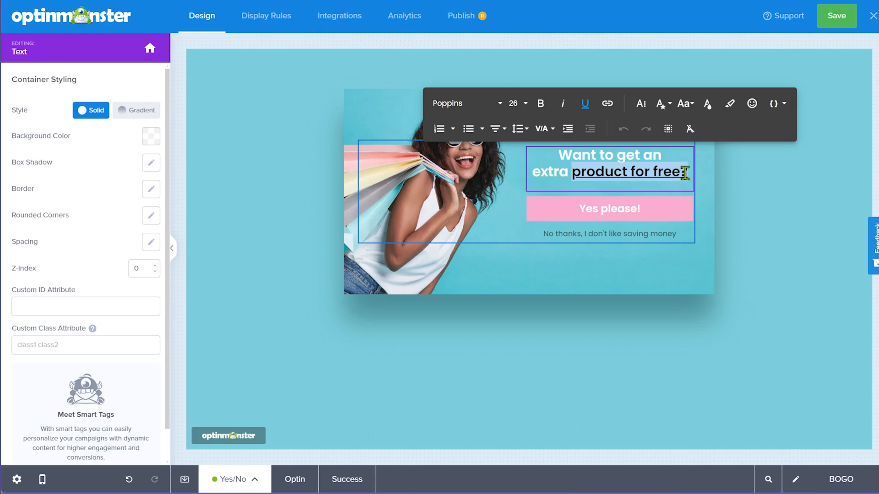
pyautogui.click(289, 478)
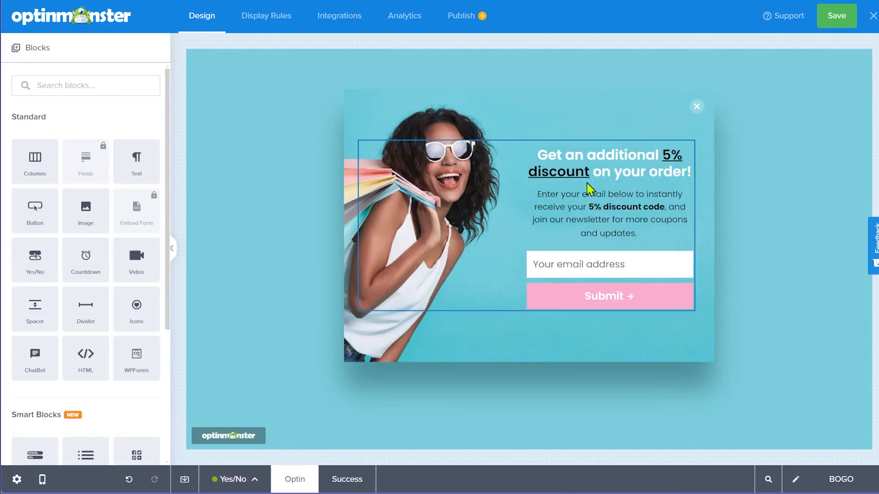
pyautogui.click(675, 163)
pyautogui.moveTo(663, 155); pyautogui.dragTo(692, 173)
pyautogui.hotkey('ctrl', 'v')
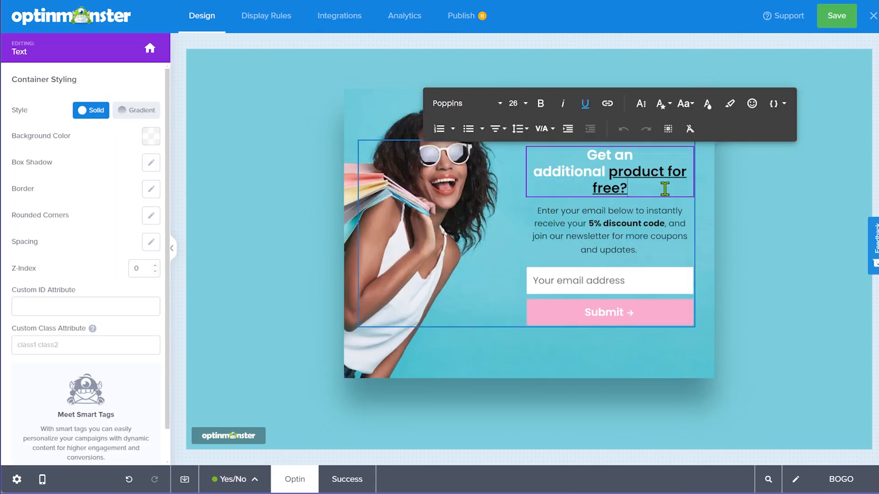
# - Replace the coupon code in the Success view with LAMP
pyautogui.click(347, 479)
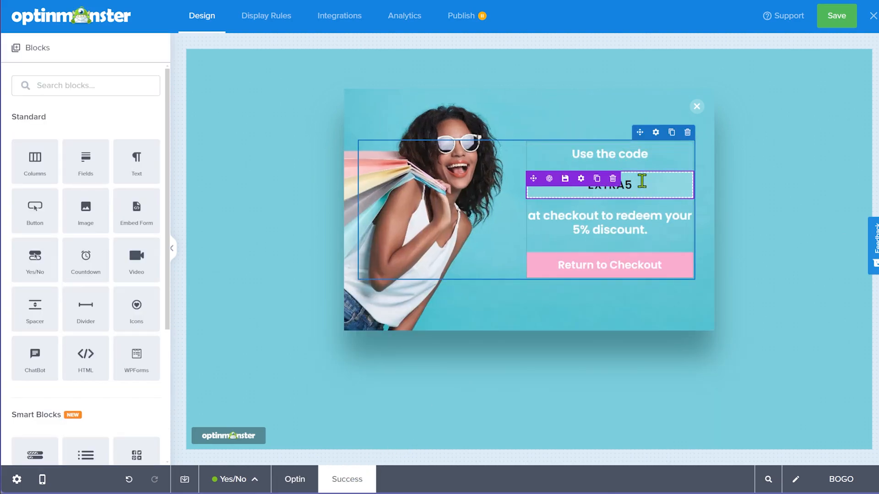
pyautogui.click(630, 187)
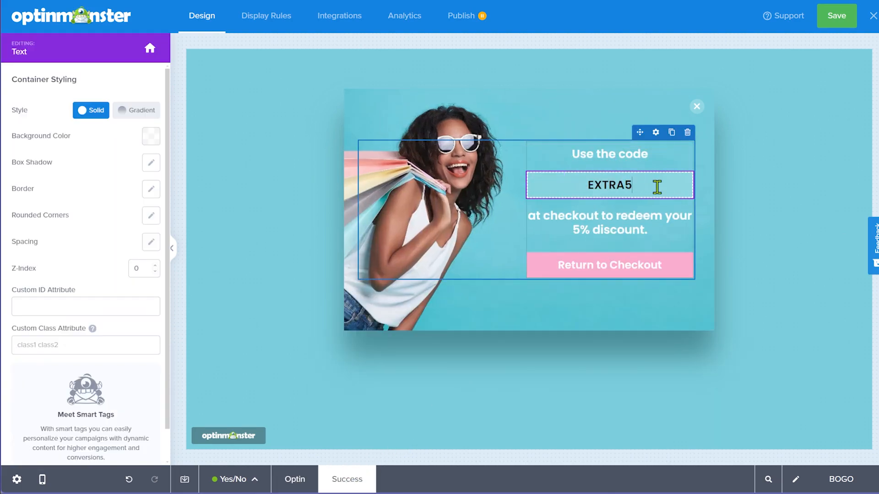
pyautogui.press('BackSpace')
pyautogui.press('BackSpace')
pyautogui.press('BackSpace')
pyautogui.press('BackSpace')
pyautogui.press('BackSpace')
pyautogui.press('BackSpace')
pyautogui.write('BOGO')
pyautogui.press('BackSpace')
pyautogui.press('BackSpace')
pyautogui.press('BackSpace')
pyautogui.press('BackSpace')
pyautogui.write('LAMP')
# - Change the Success view's redemption text to "at checkout to redeem your FREE Product"
pyautogui.click(650, 222)
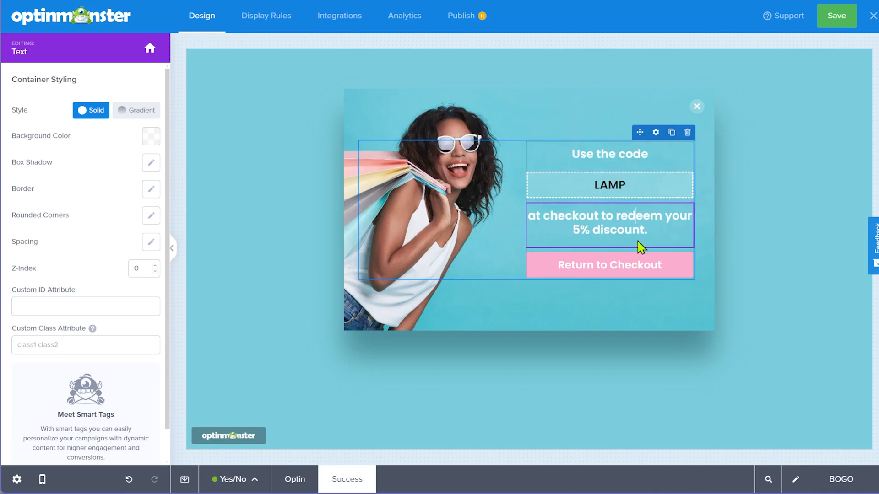
pyautogui.press('Right')
pyautogui.press('Right')
pyautogui.press('Right')
pyautogui.press('Right')
pyautogui.hotkey('shift', 'End')
pyautogui.write('FREE Product')
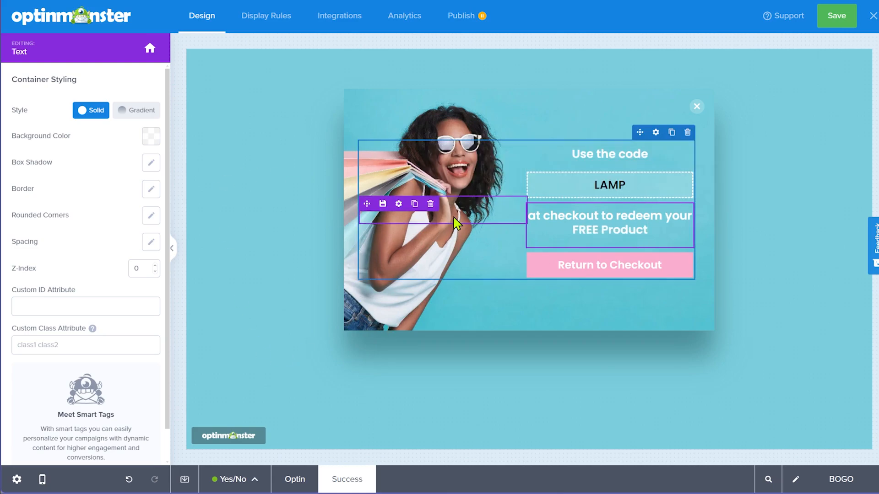
# - Add a WooCommerce Product Category Targeting display rule that requires the product category to be Lamps
pyautogui.click(266, 19)
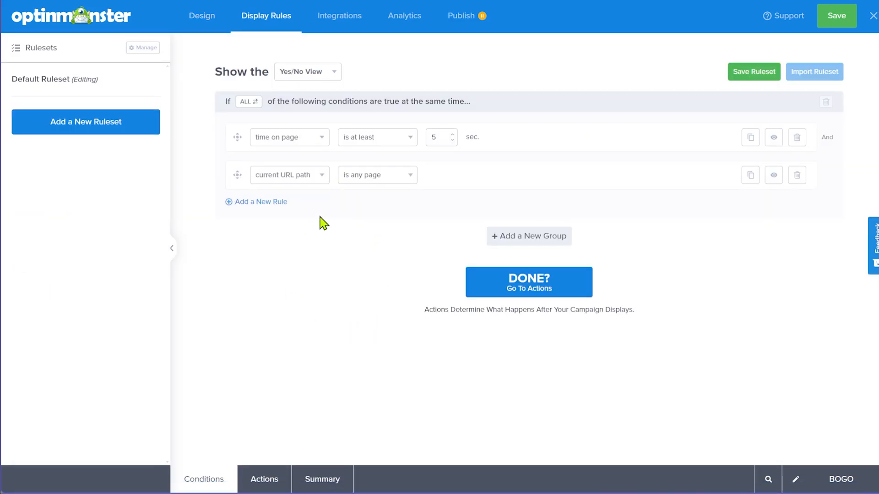
pyautogui.click(235, 204)
pyautogui.scroll(-3, 236, 210)
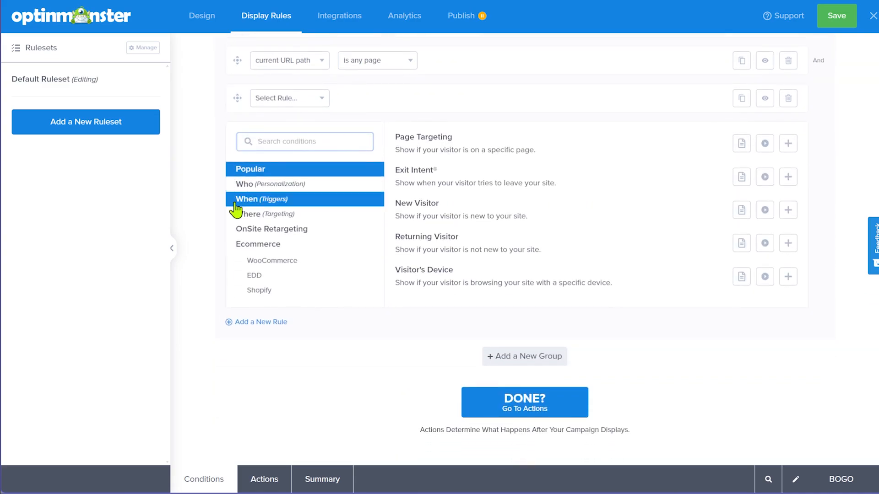
pyautogui.click(283, 263)
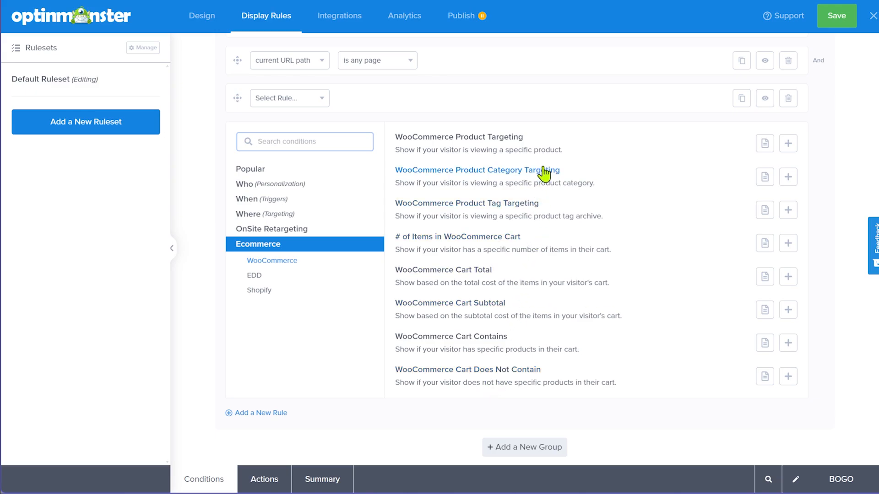
pyautogui.click(492, 179)
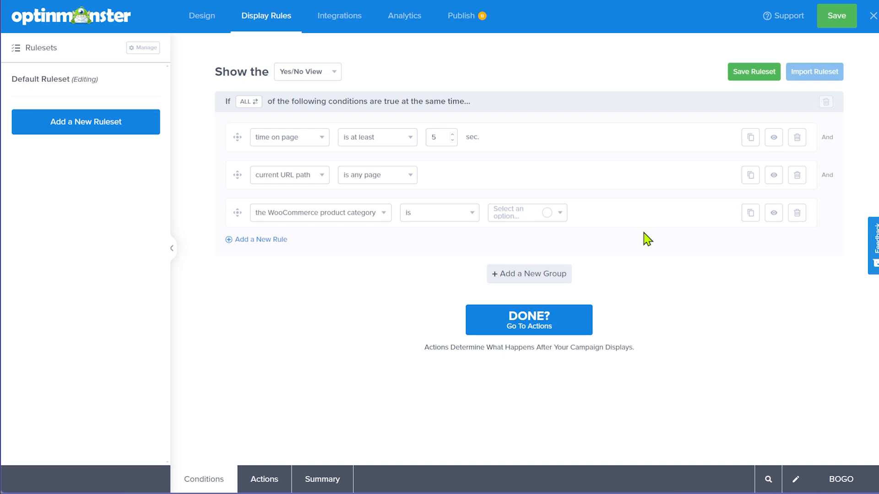
pyautogui.click(548, 215)
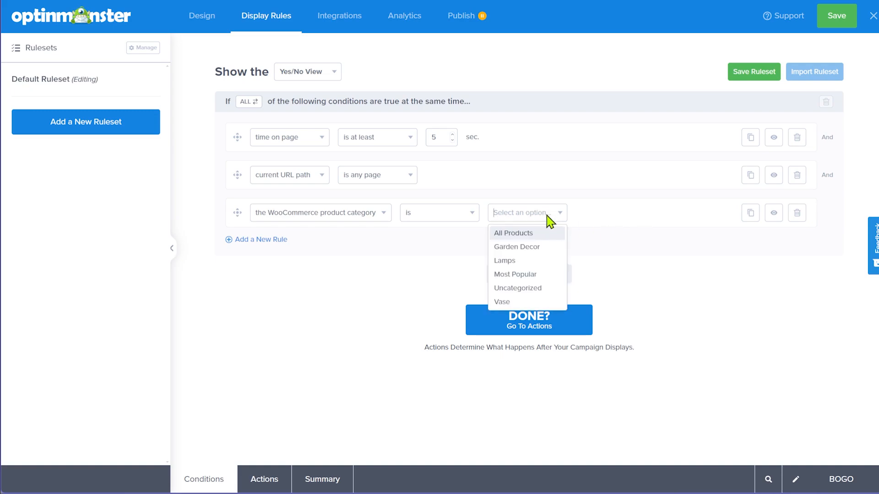
pyautogui.click(541, 263)
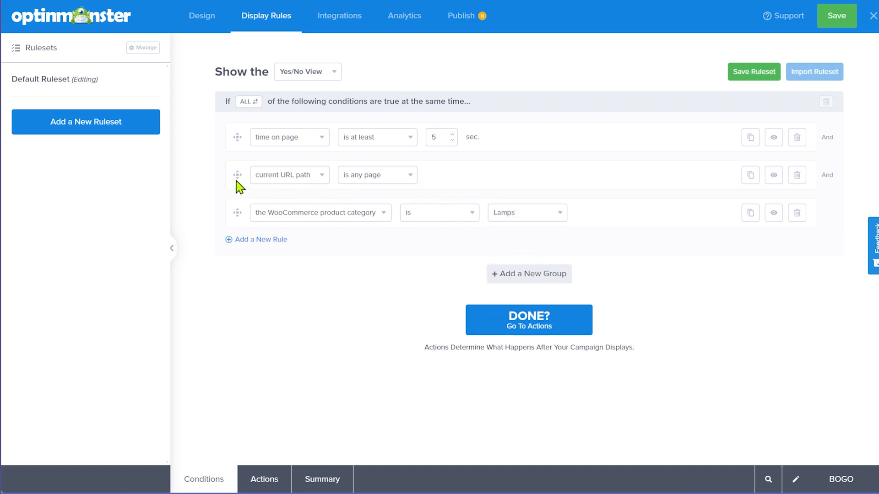
# - Delete the current URL path rule and the time on page rule from the display conditions
pyautogui.click(797, 176)
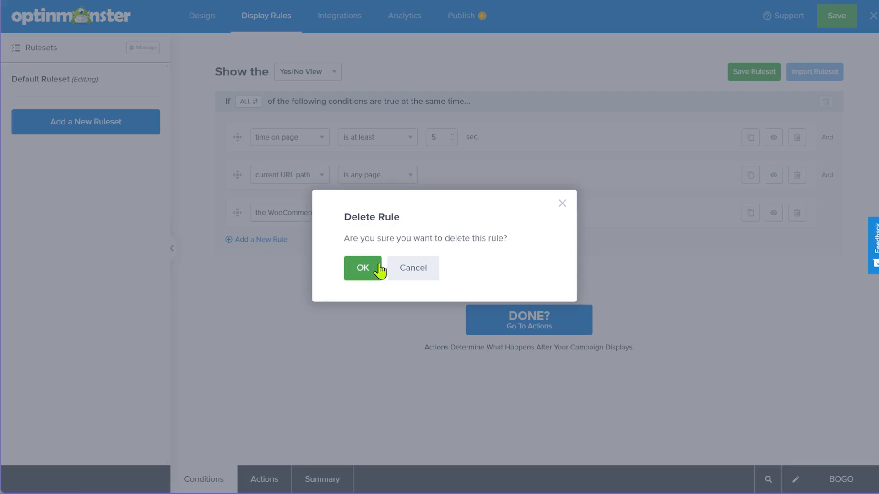
pyautogui.click(359, 270)
pyautogui.click(797, 139)
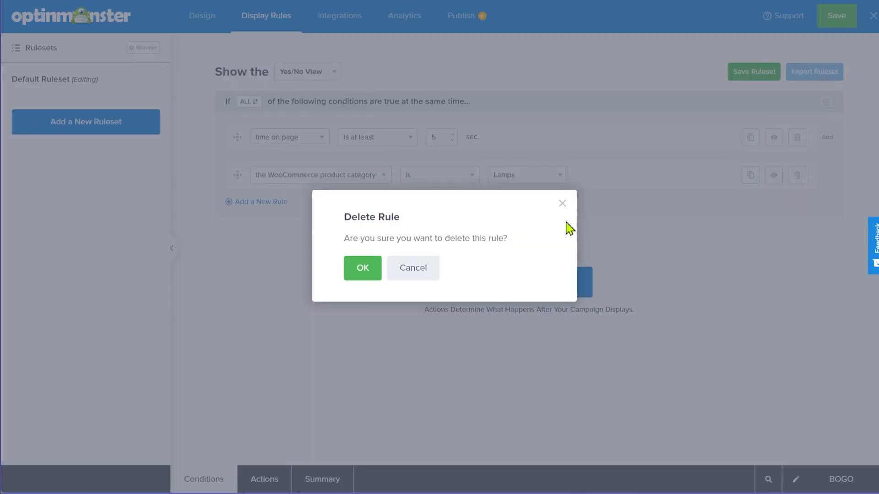
pyautogui.click(372, 270)
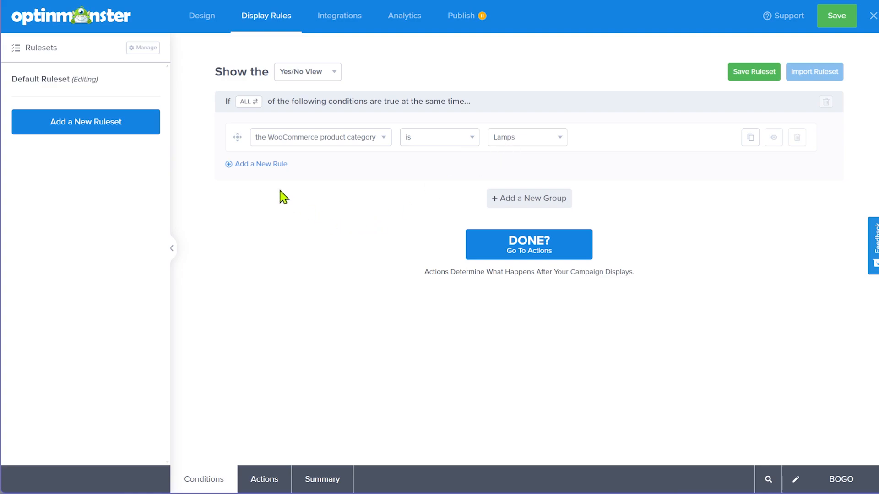
# - Add a Time on Page display rule requiring at least 15 seconds
pyautogui.click(253, 165)
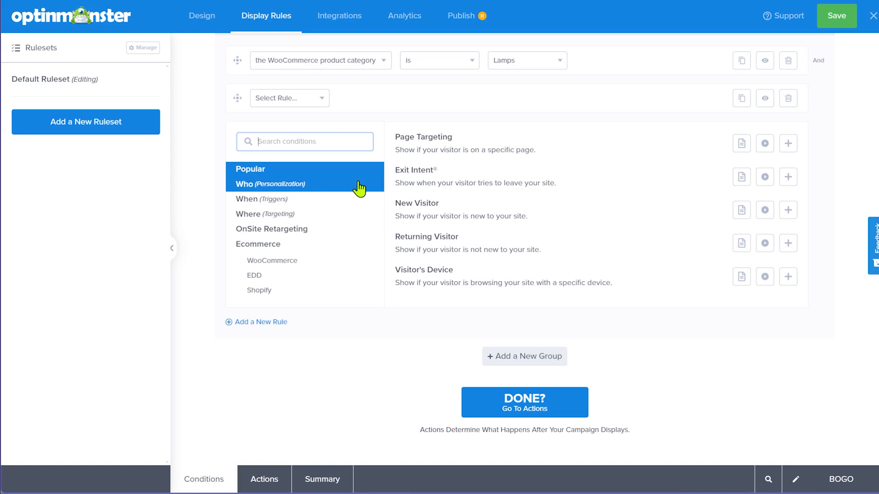
pyautogui.click(303, 141)
pyautogui.write('time')
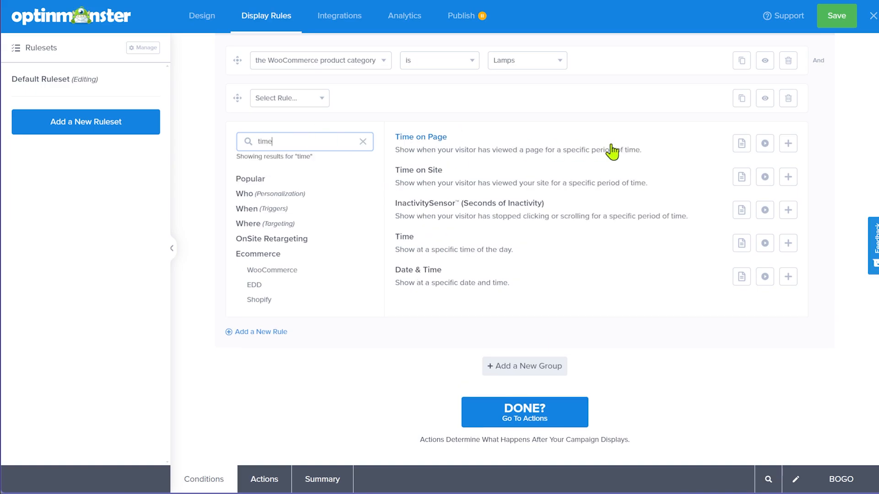
pyautogui.click(611, 146)
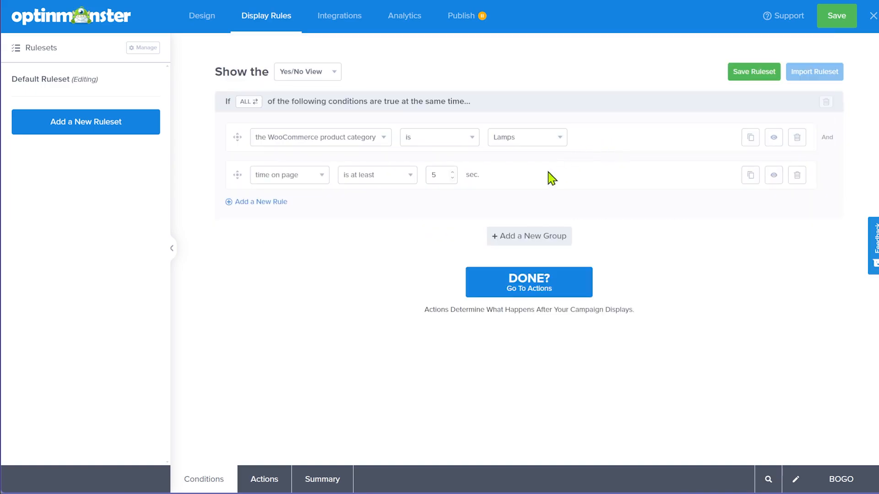
pyautogui.click(446, 177)
pyautogui.write('1')
pyautogui.click(349, 270)
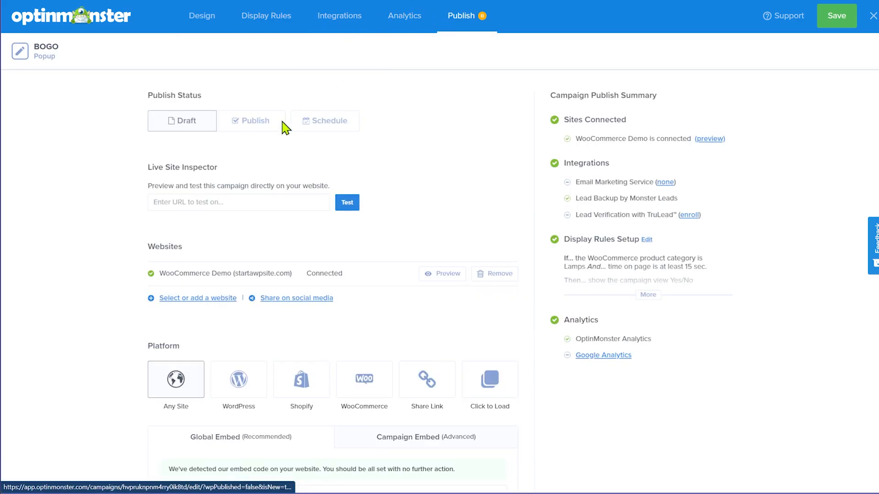
# - Set the BOGO campaign's status to Publish, save it, and make it live on the site
pyautogui.click(254, 128)
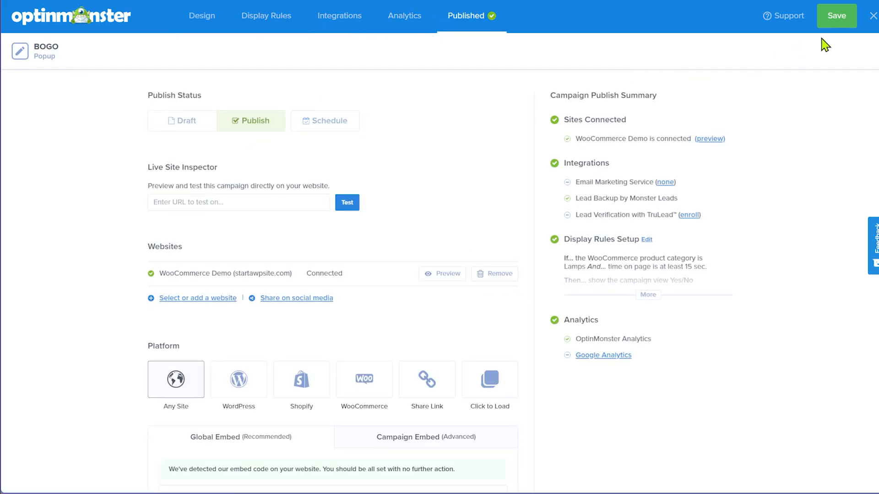
pyautogui.click(836, 22)
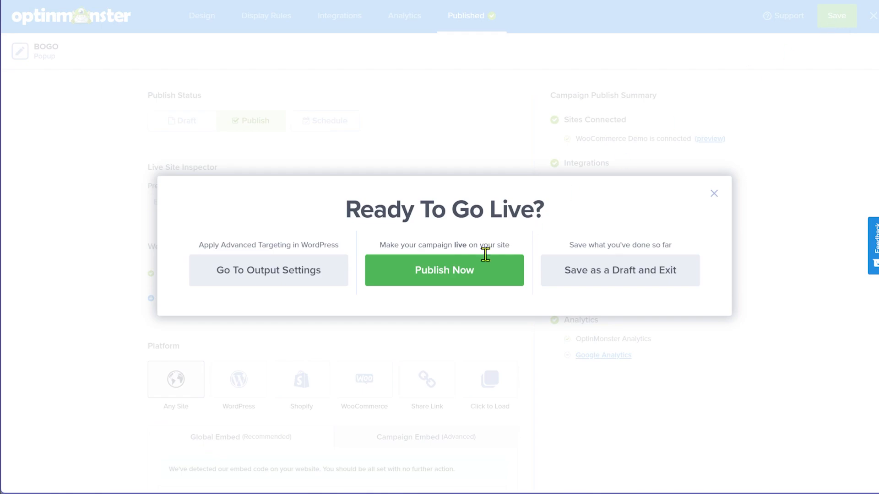
pyautogui.click(458, 281)
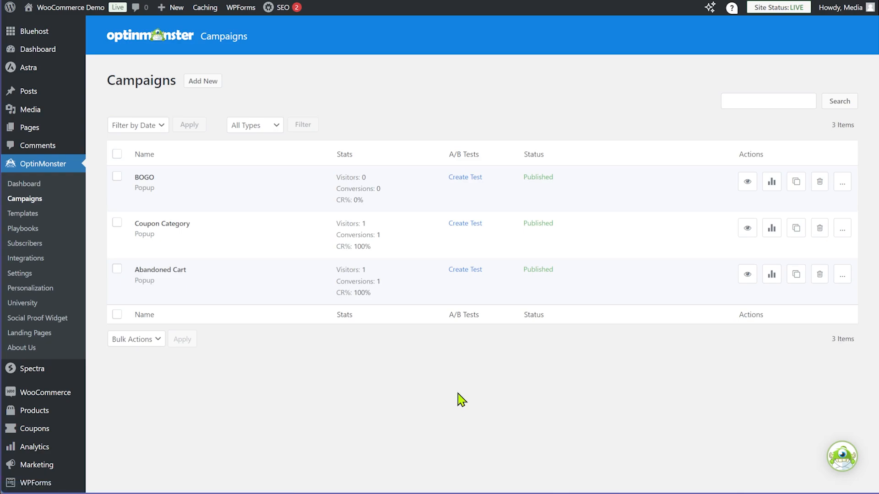
# - Open the store's Lamps product category page in a new browser tab and look through it to test the popup
pyautogui.hotkey('ctrl', 't')
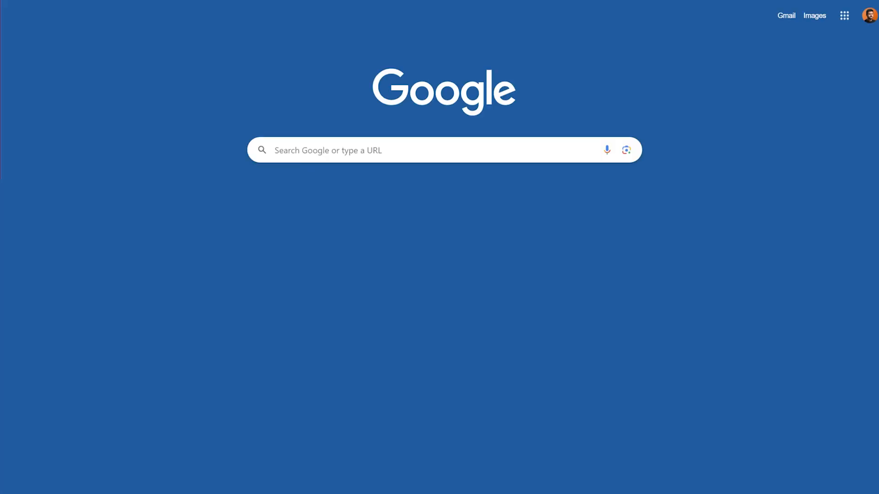
pyautogui.write('https://startawpsite.com/website_cc33db58/product-category/lamps/')
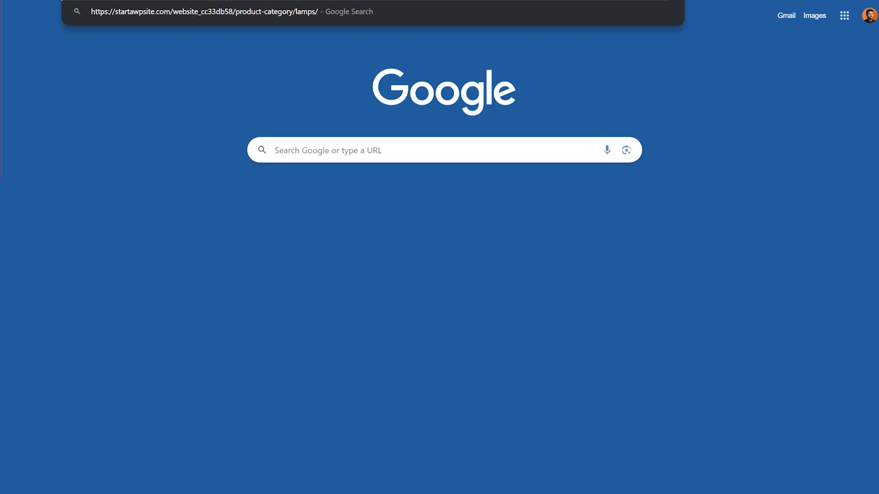
pyautogui.press('Return')
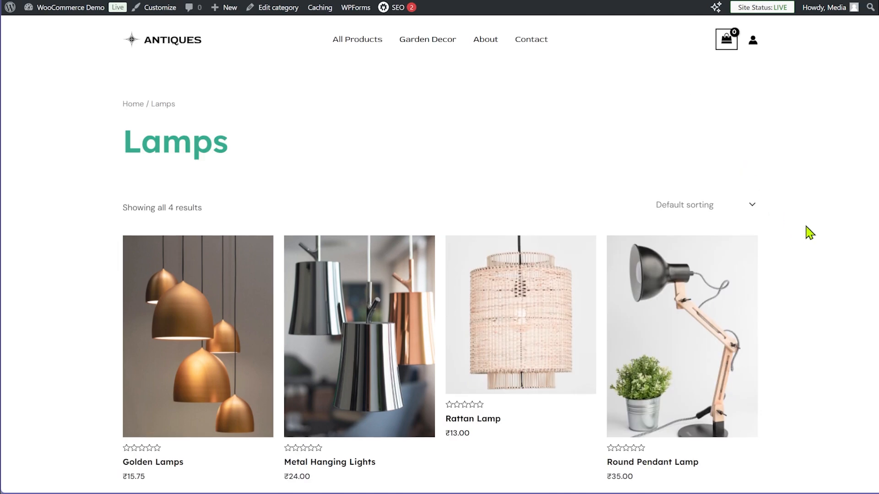
pyautogui.scroll(-5, 809, 233)
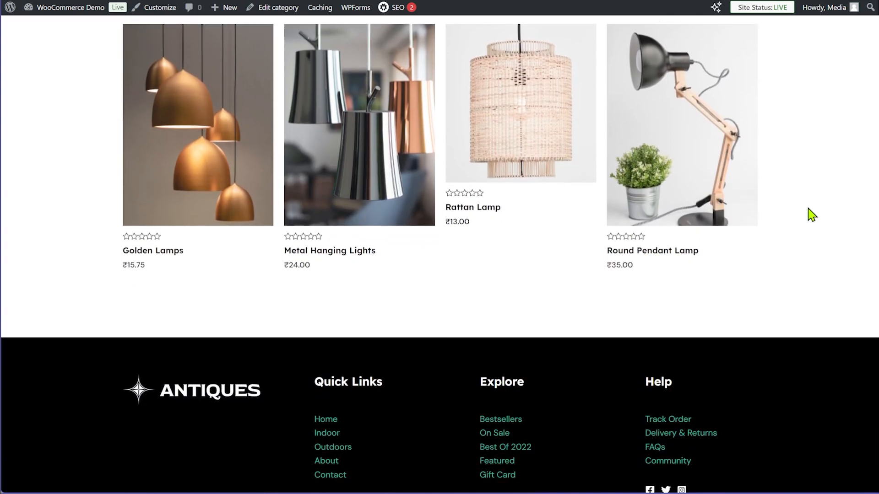
# - Browse the Lamps category page until the BOGO popup appears, and close the popup
pyautogui.scroll(4, 809, 211)
pyautogui.scroll(-2, 811, 212)
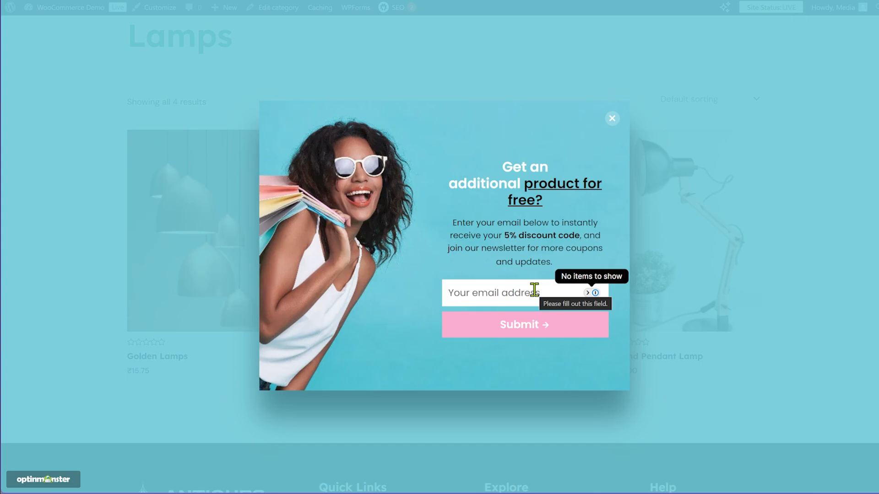
pyautogui.click(611, 120)
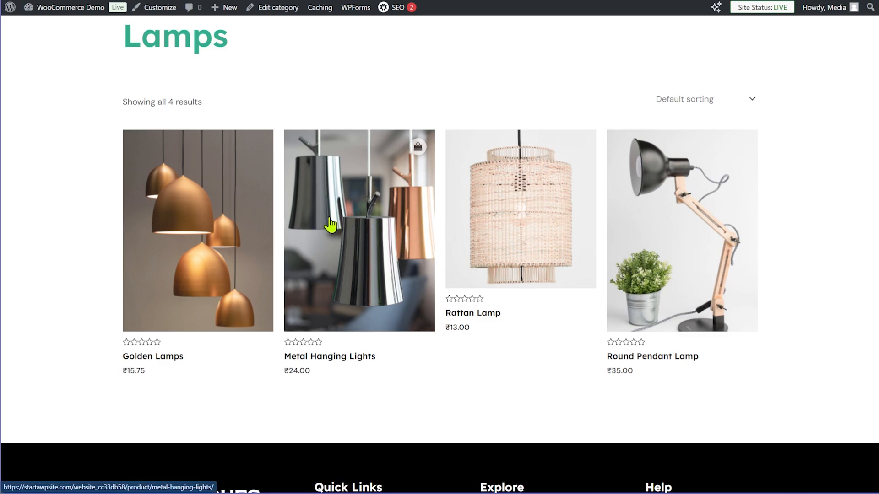
# - Add one Golden Lamps from the Lamps category and one Colorful Bottle from All Products to the cart
pyautogui.click(201, 209)
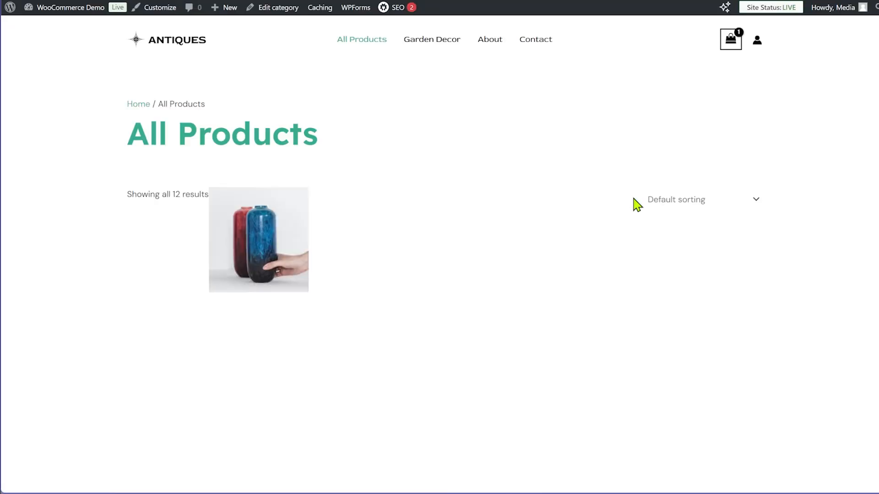
pyautogui.moveTo(728, 50)
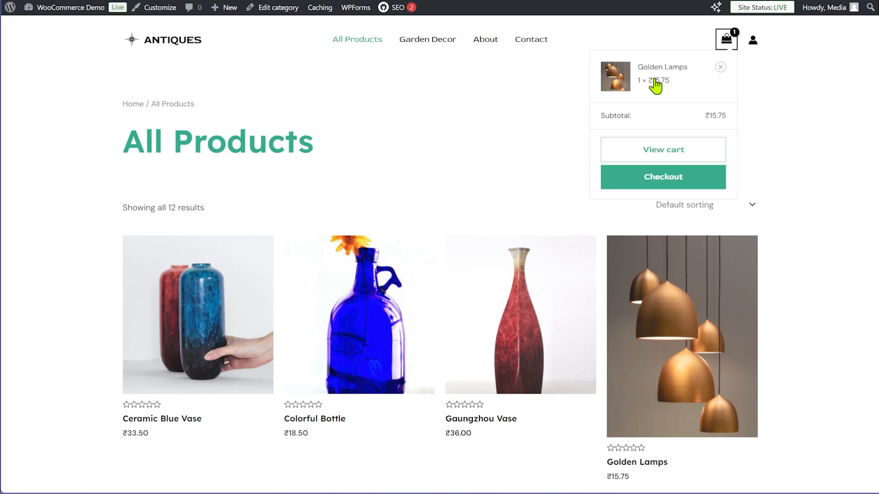
pyautogui.scroll(-1, 406, 334)
pyautogui.scroll(-3, 406, 333)
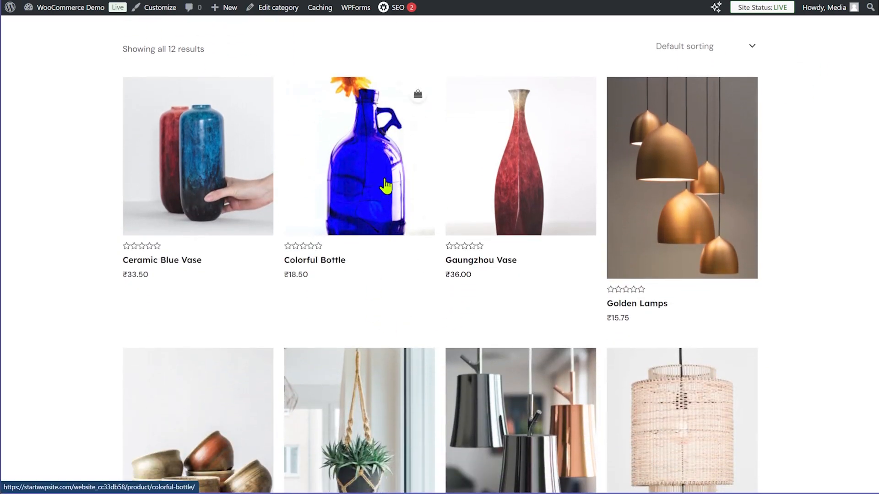
pyautogui.click(394, 152)
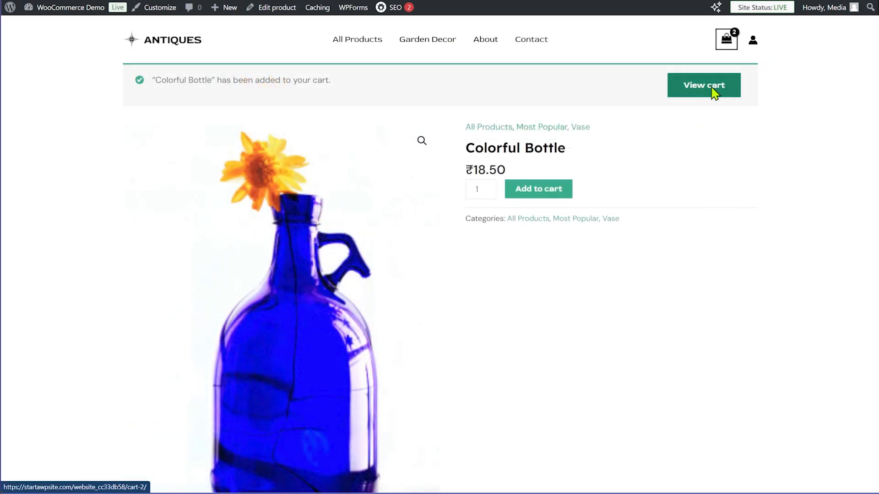
# - Open the cart and check the item prices, the lamp coupon discount and the cart totals
pyautogui.click(714, 88)
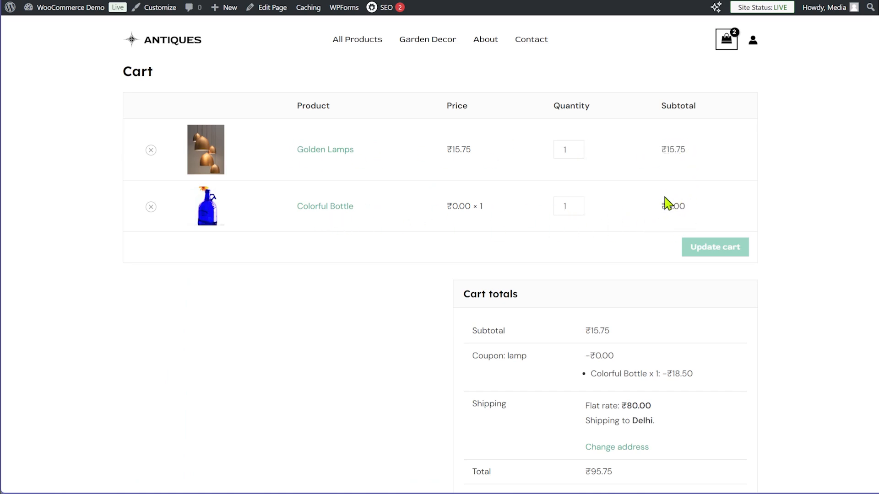
pyautogui.scroll(-1, 780, 275)
pyautogui.scroll(-1, 780, 275)
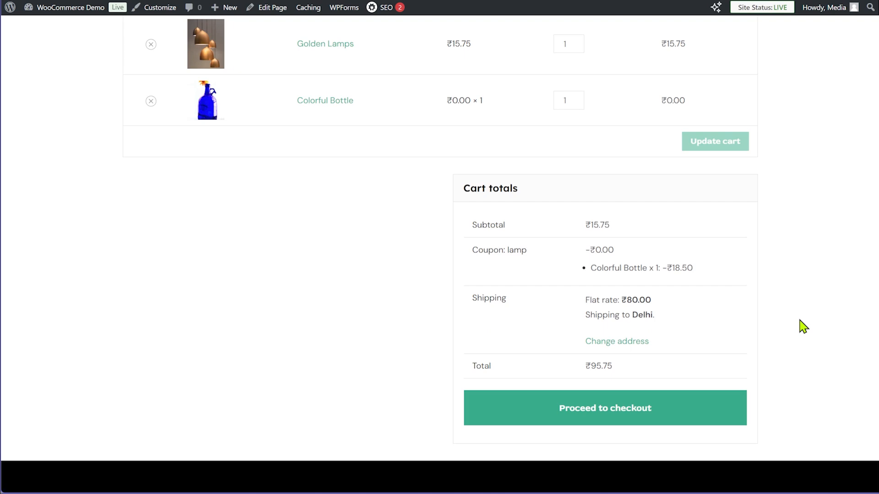
pyautogui.scroll(2, 804, 326)
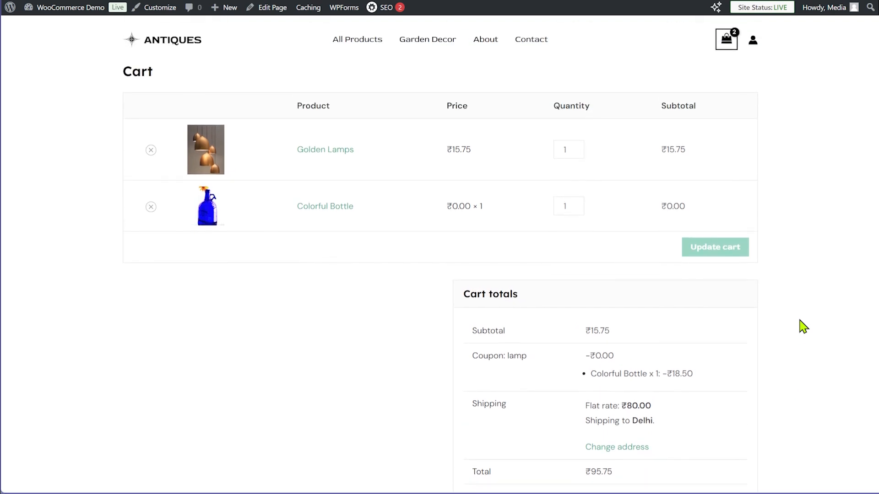